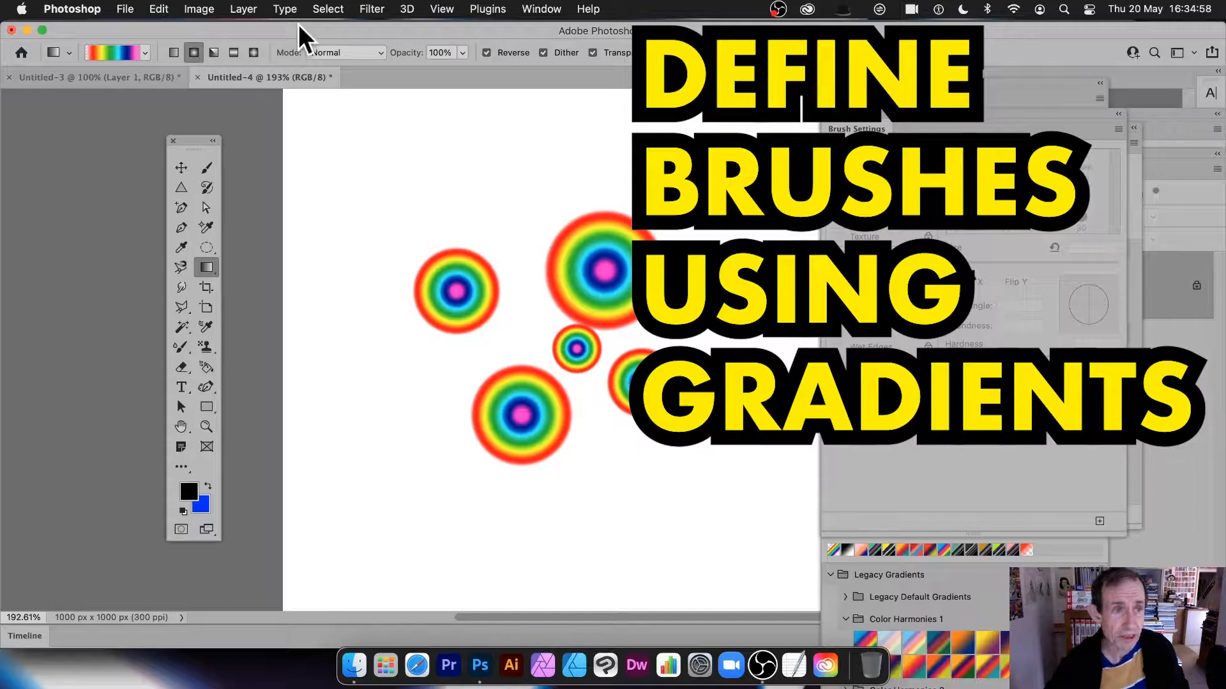
Define the group of rainbow circles as a brush preset named Sampled Brush 31.
click(157, 6)
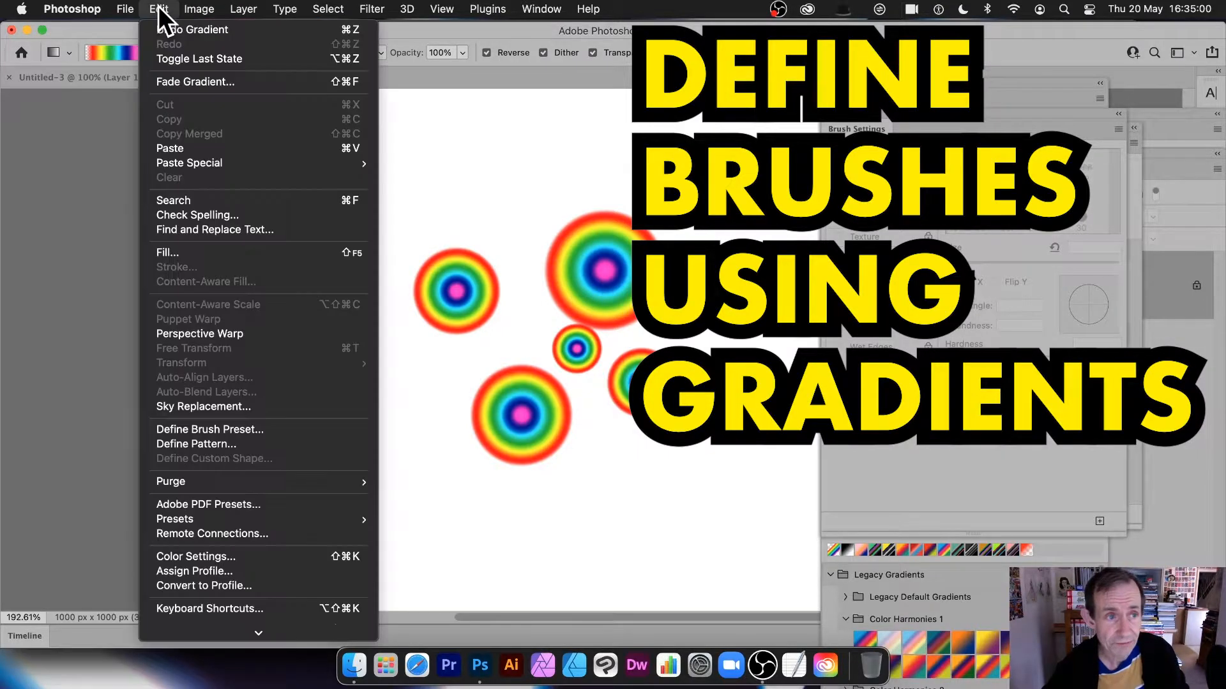
click(251, 430)
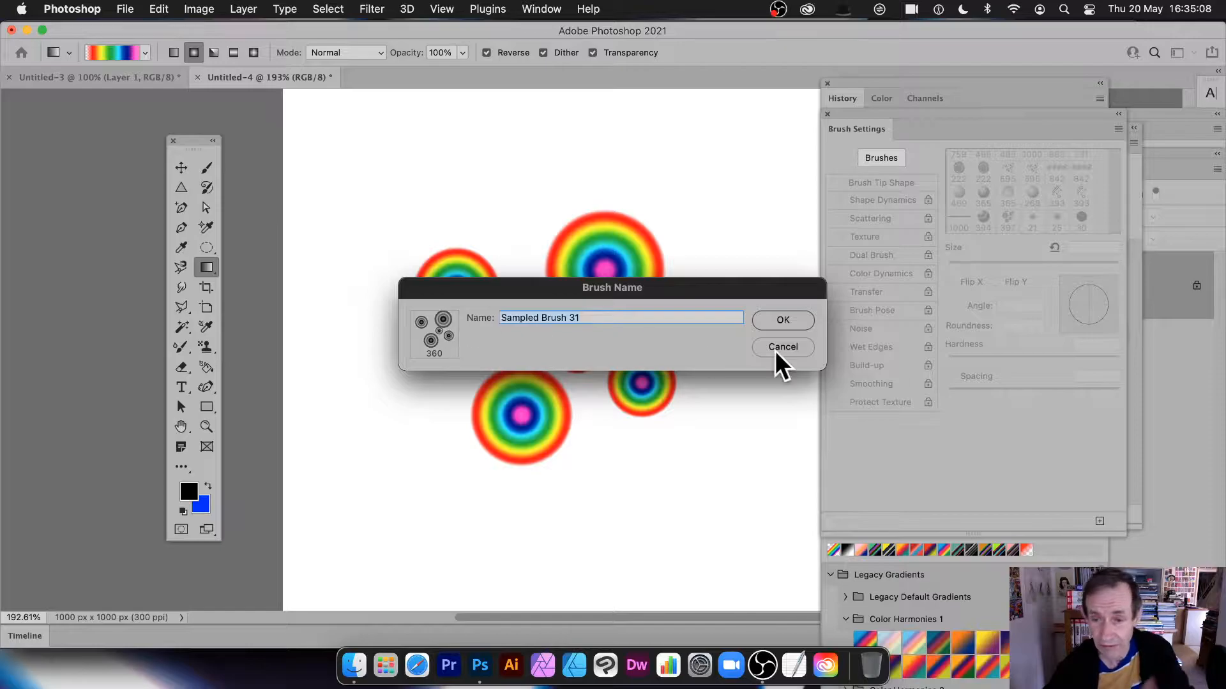
click(783, 321)
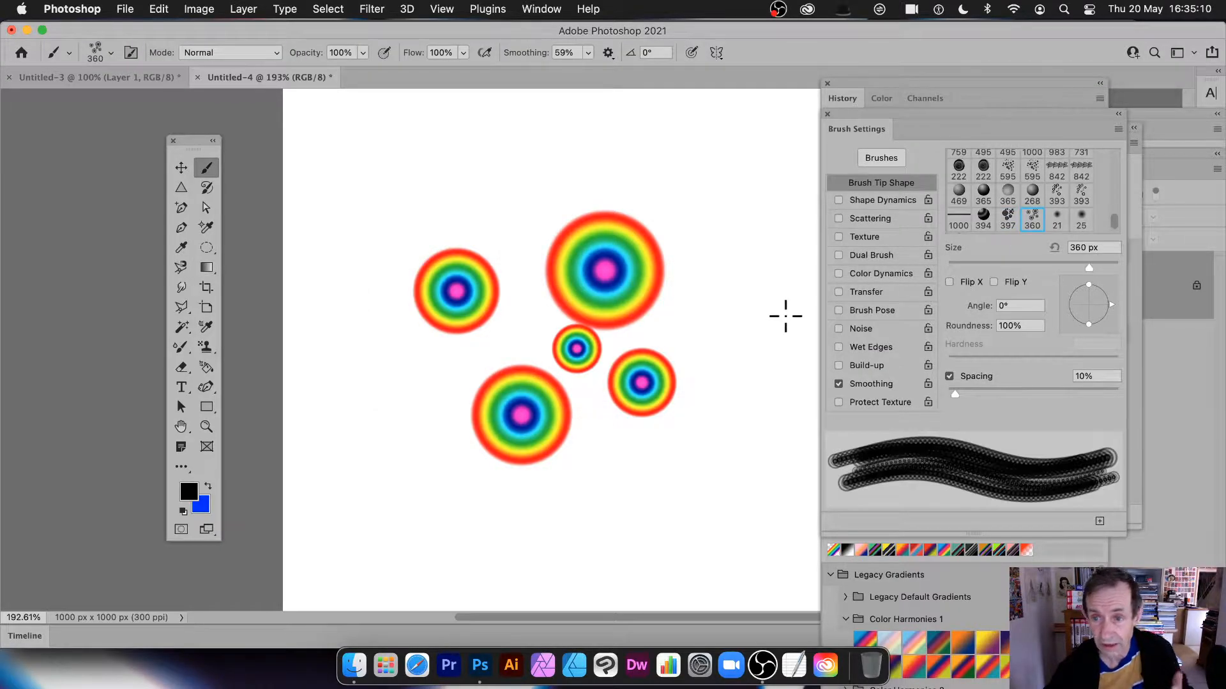
Show the list of saved brushes and place it clear of the brush settings.
click(546, 11)
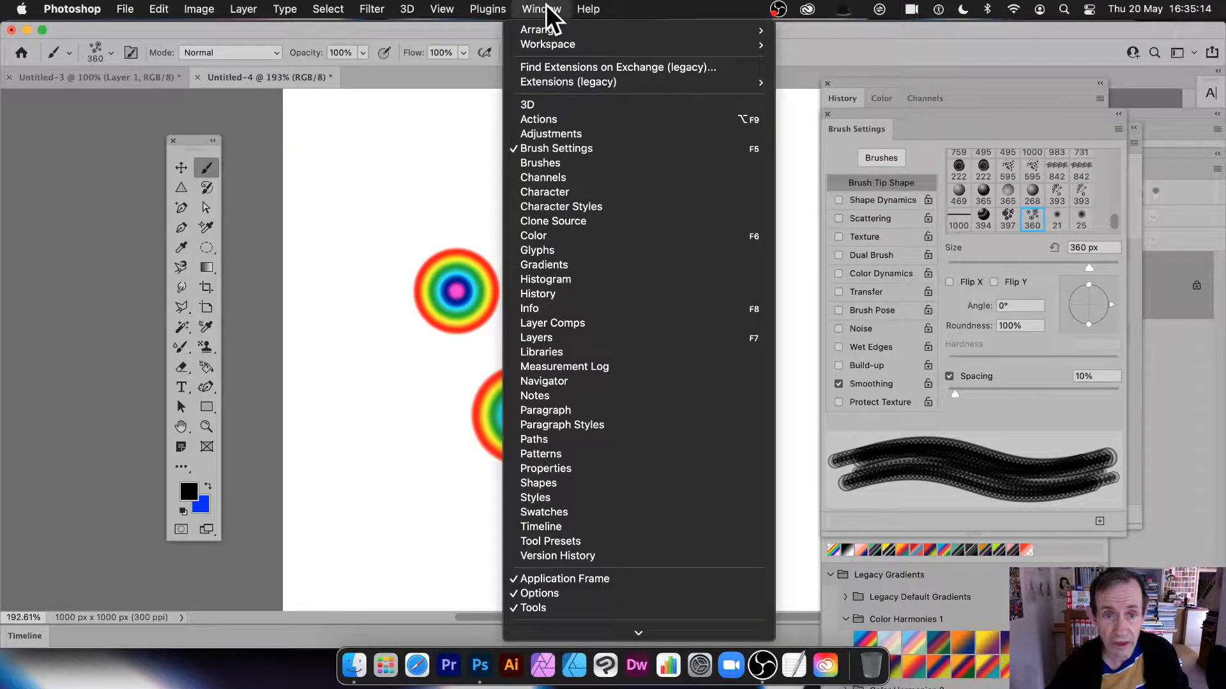
click(559, 165)
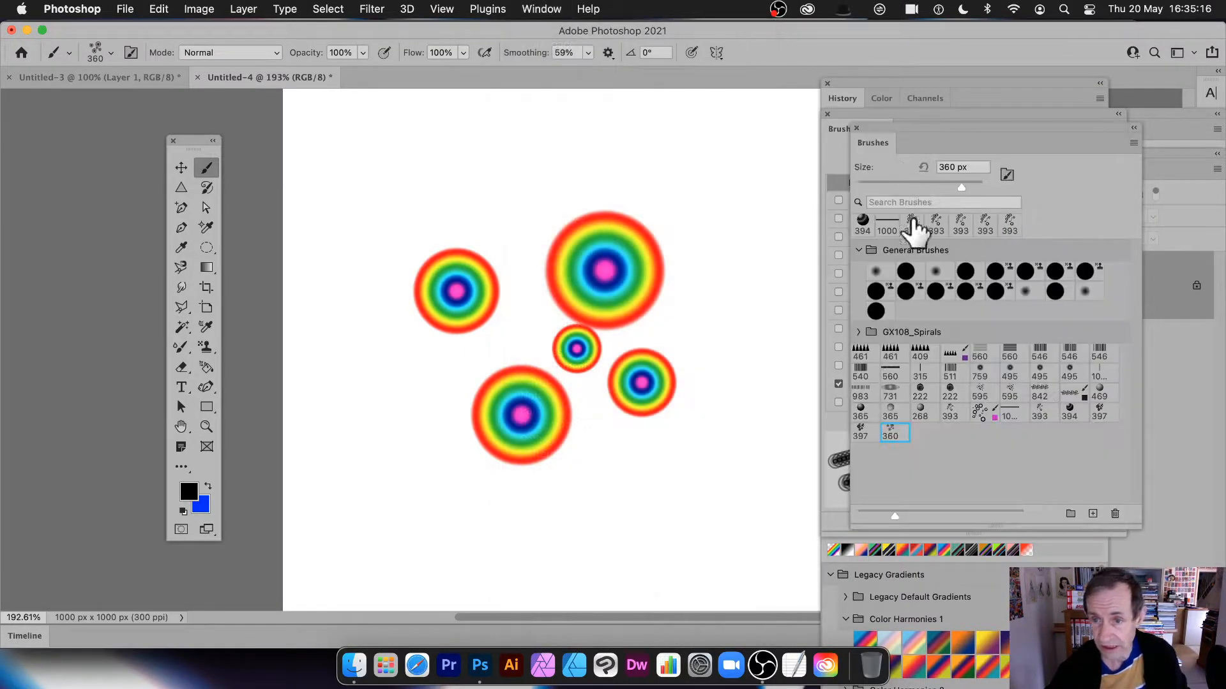
drag(876, 144, 748, 129)
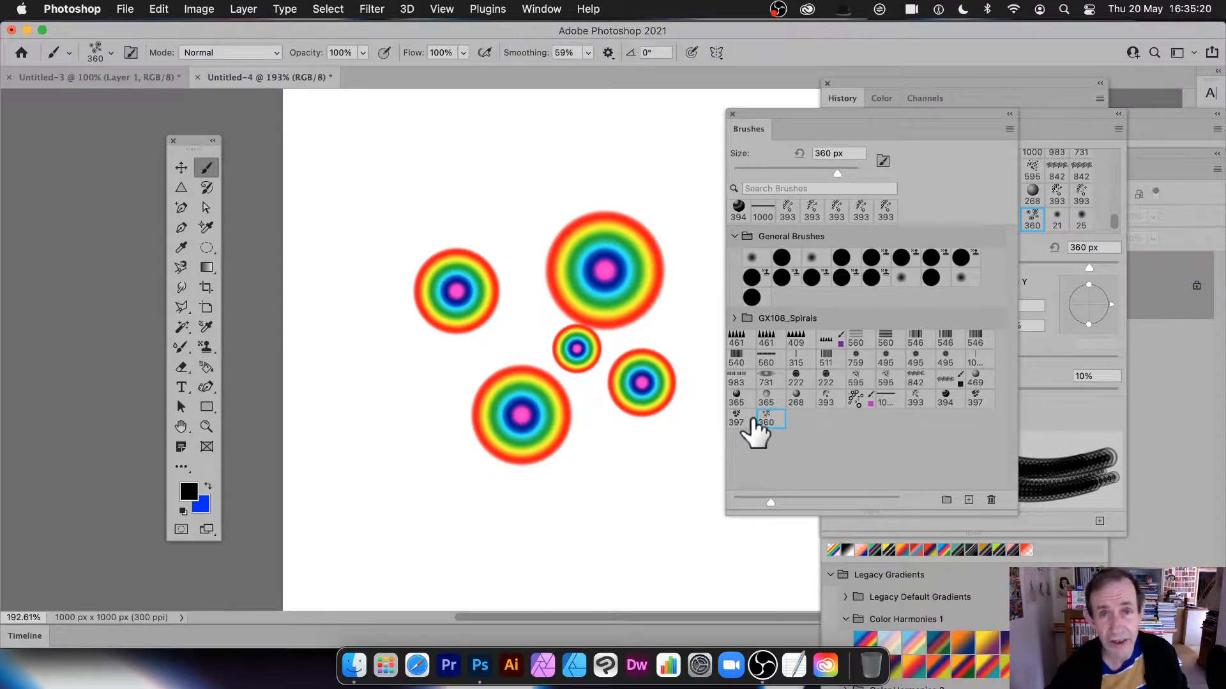
Paint black test strokes across the canvas with the 360 px sampled brush, and undo back to a blank white canvas.
mouse_move(355, 170)
mouse_down()
mouse_move(445, 192)
mouse_move(674, 190)
mouse_move(714, 280)
mouse_move(489, 410)
mouse_move(386, 493)
mouse_move(492, 481)
mouse_up()
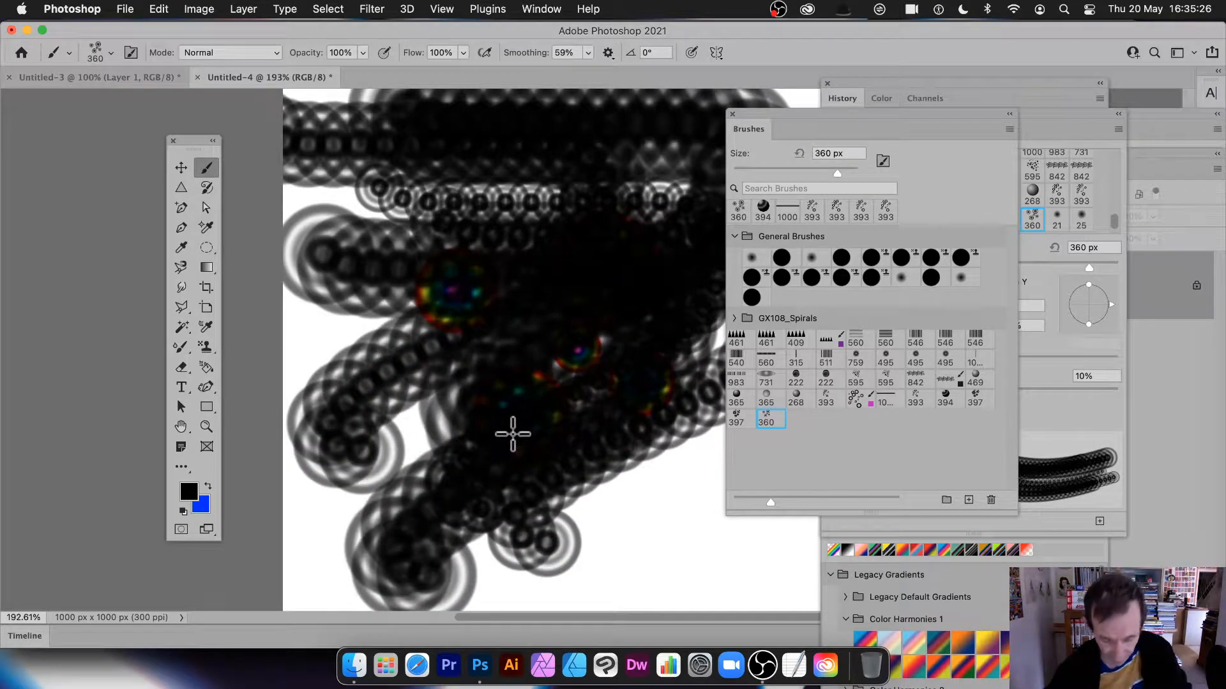
key(super+z)
key(super+z)
key(super+z)
key(super+z)
key(super+z)
key(super+z)
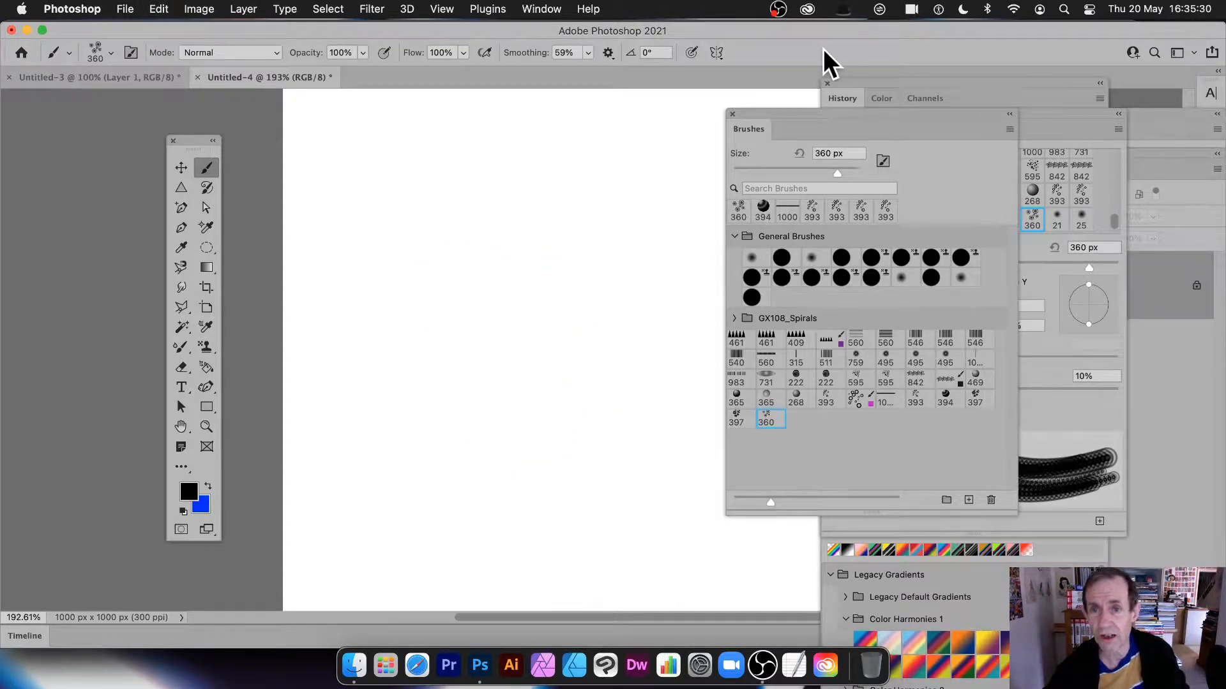
Uncover more of the canvas and make a large circular selection on it with the Elliptical Marquee tool.
drag(796, 114, 868, 113)
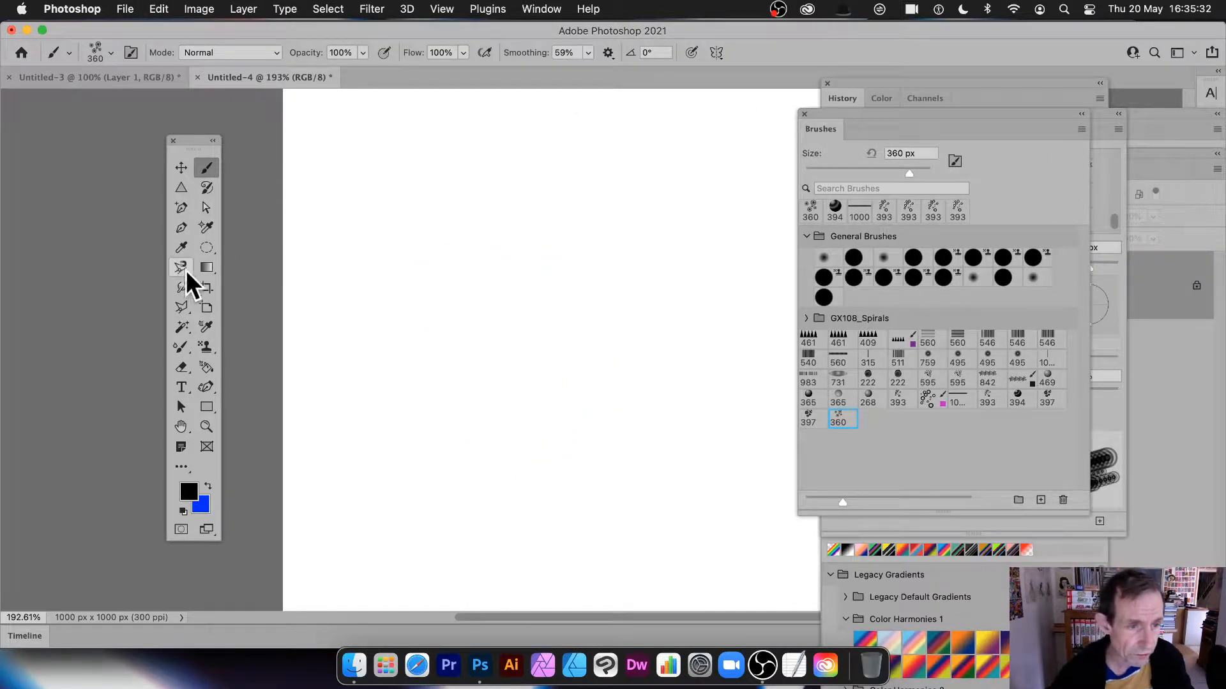
click(206, 248)
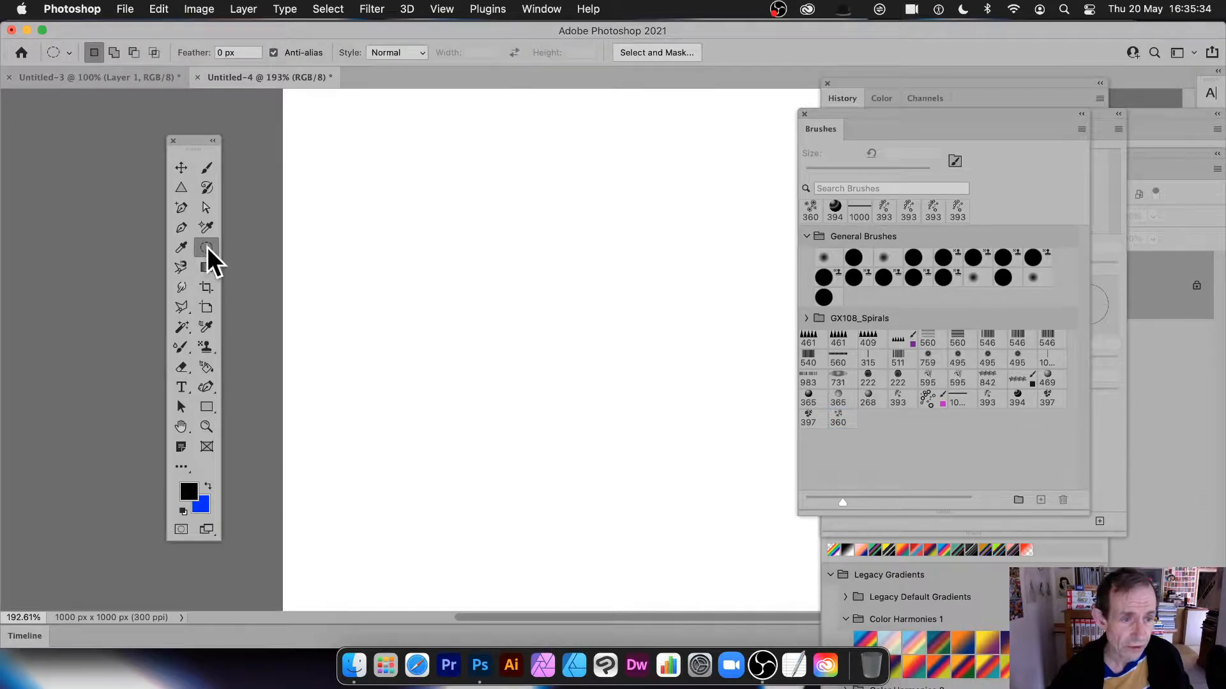
drag(373, 178, 593, 401)
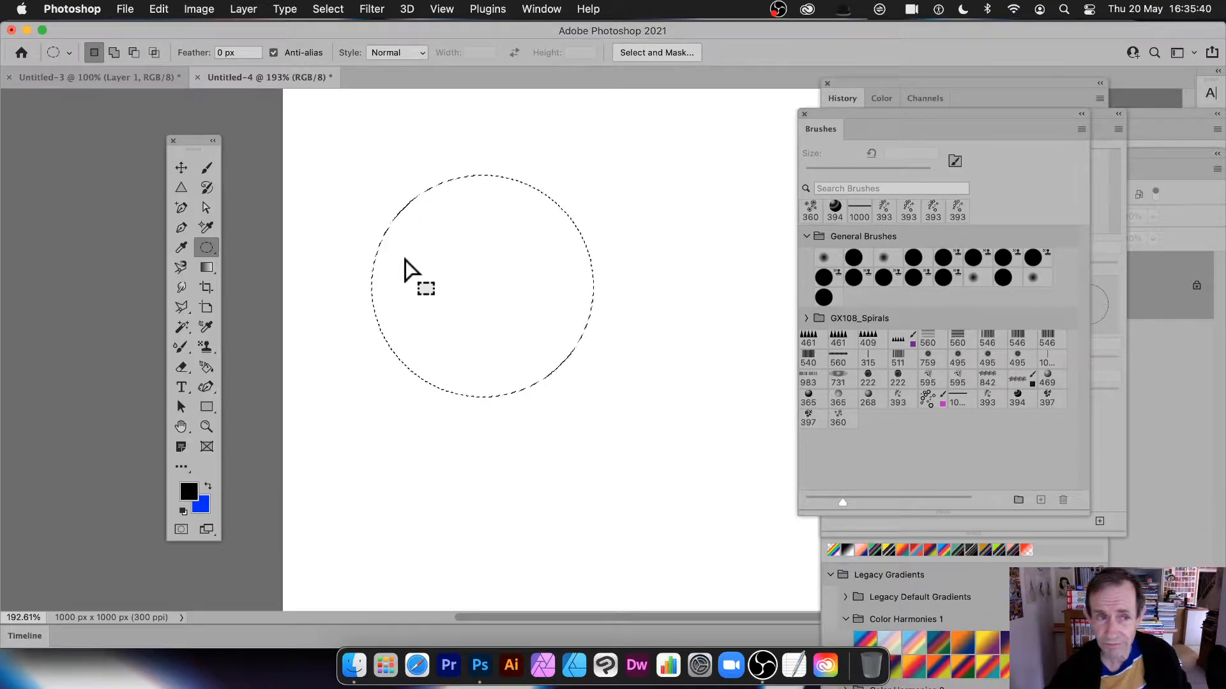
Activate the Gradient tool, open the current rainbow gradient for editing and expand the Legacy Gradients presets.
click(206, 267)
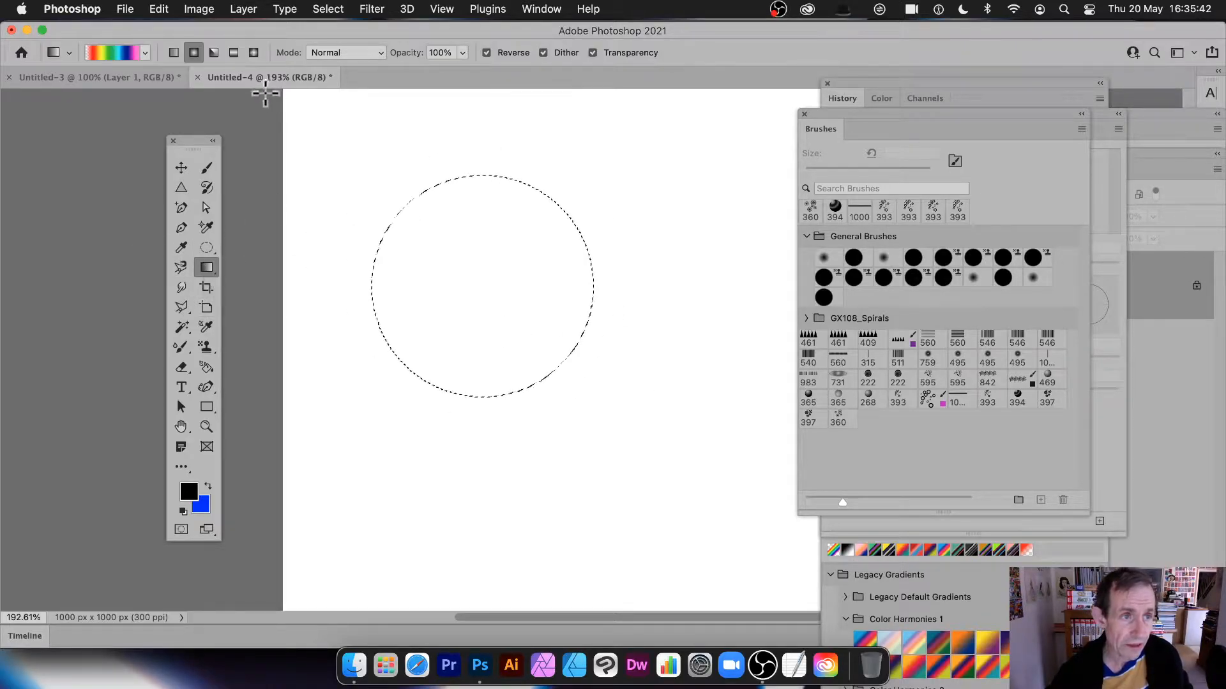
click(146, 53)
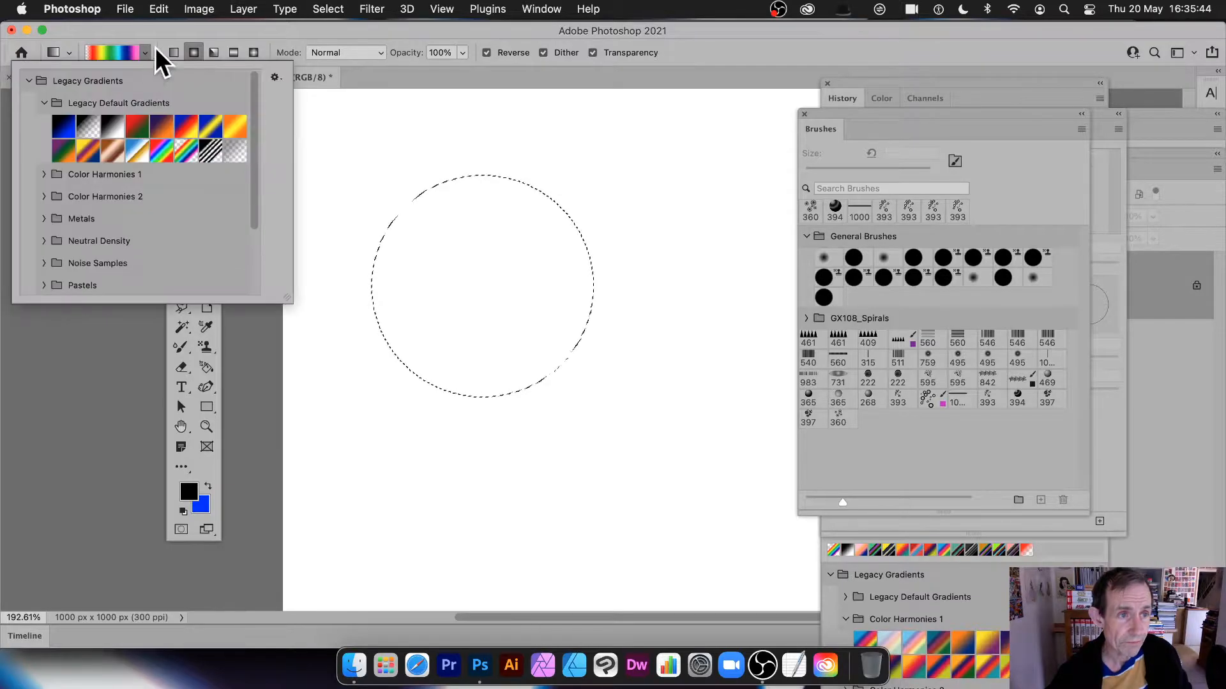
click(106, 55)
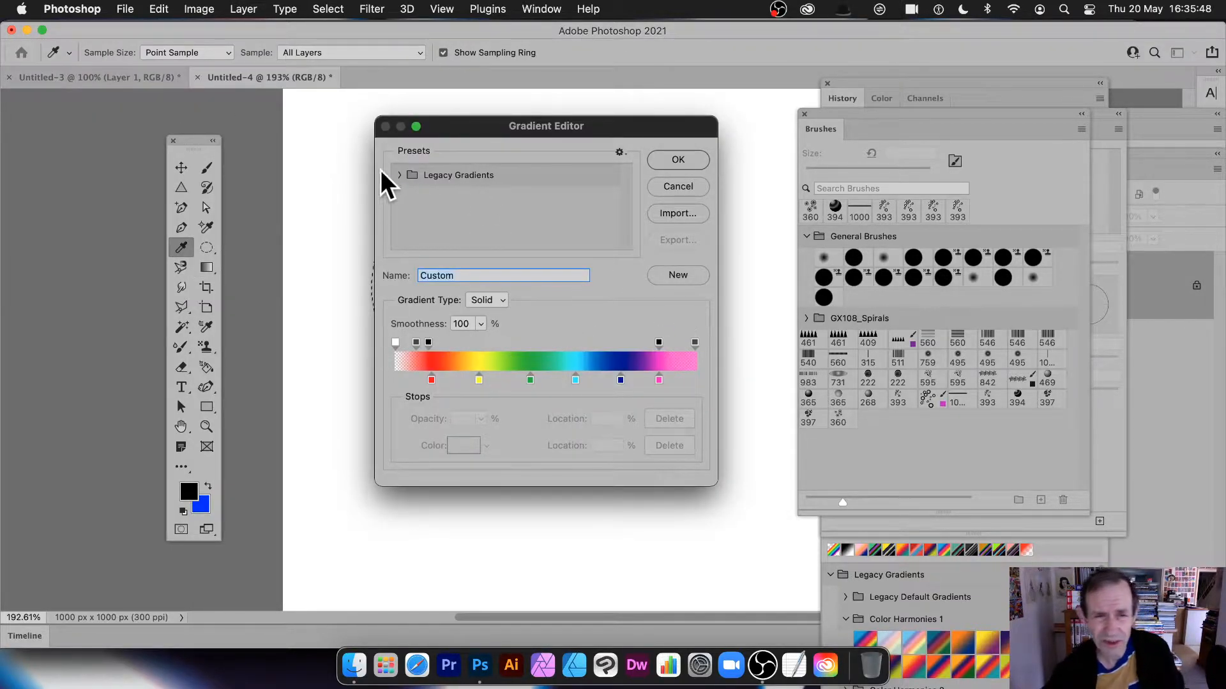
click(400, 176)
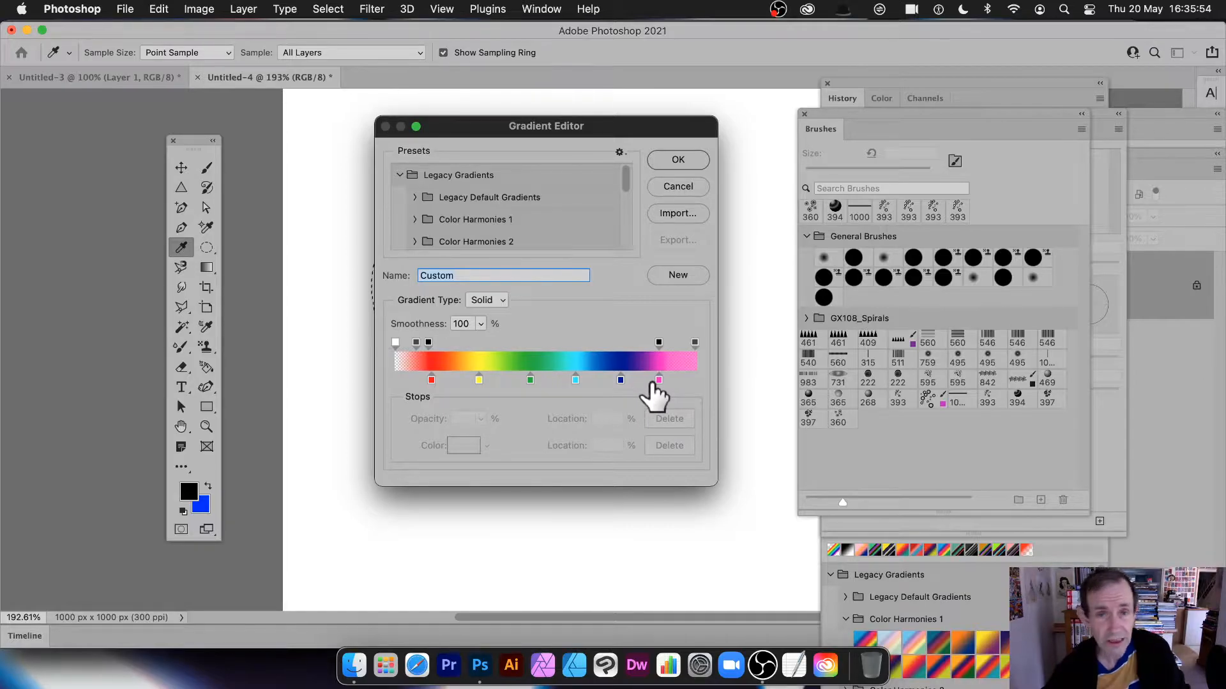
click(430, 381)
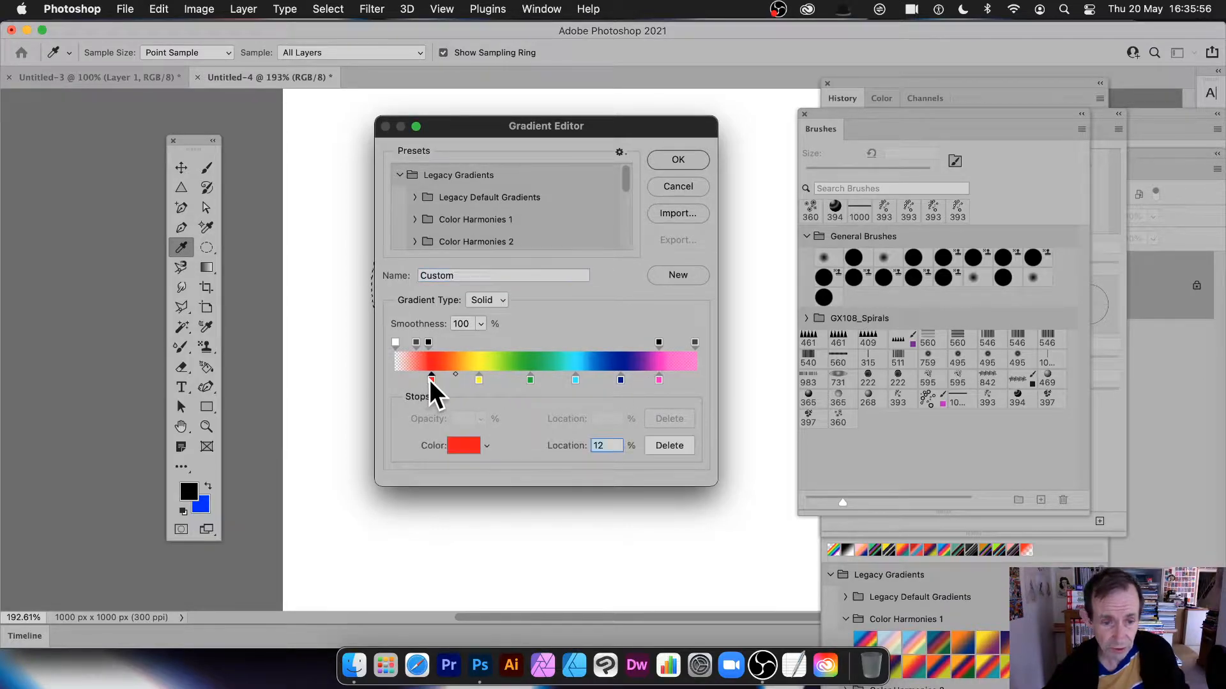
click(464, 446)
click(503, 332)
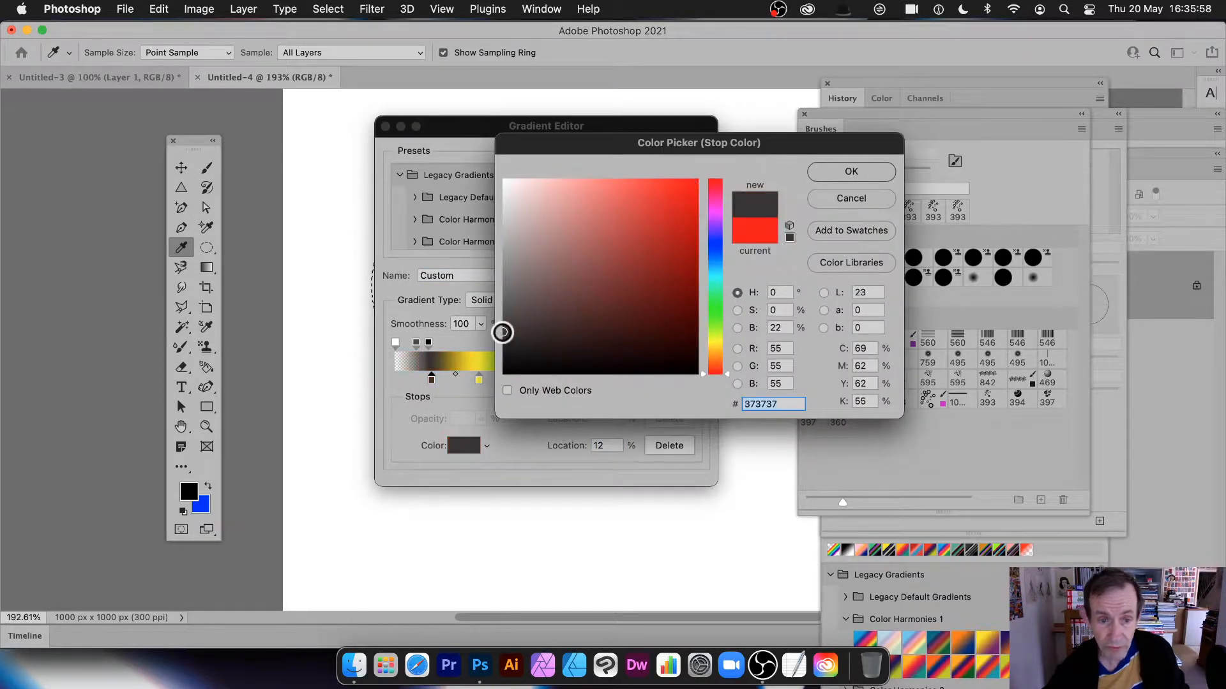
click(846, 195)
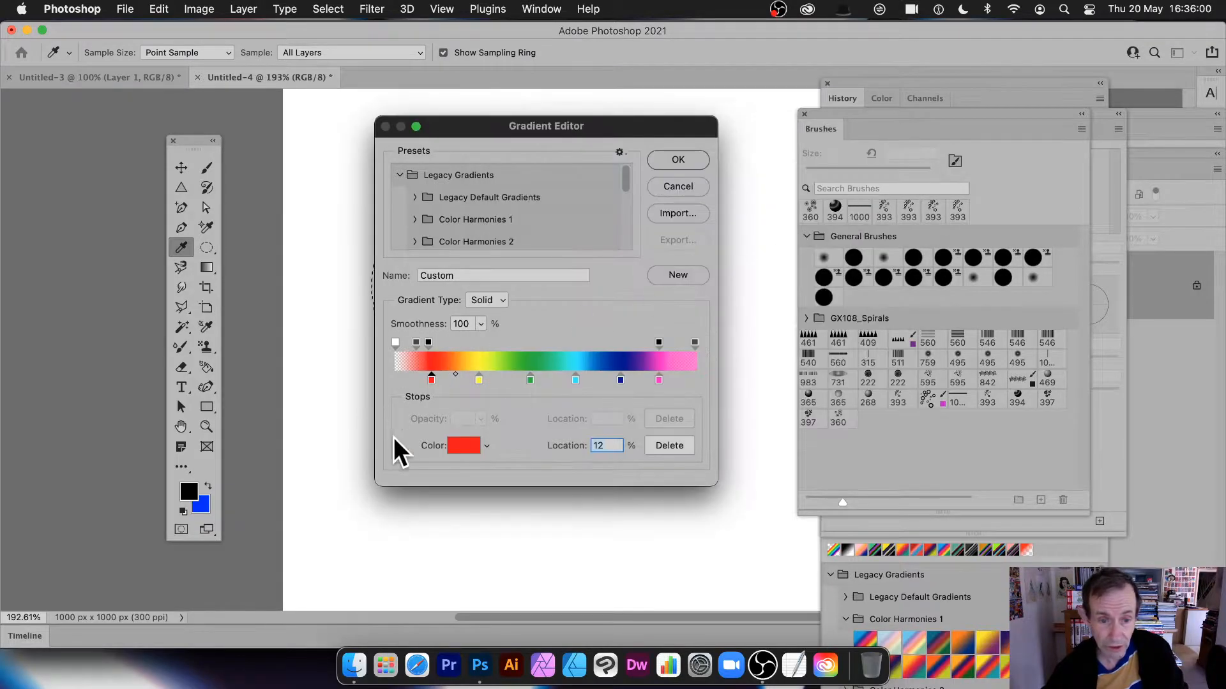
click(478, 380)
click(464, 445)
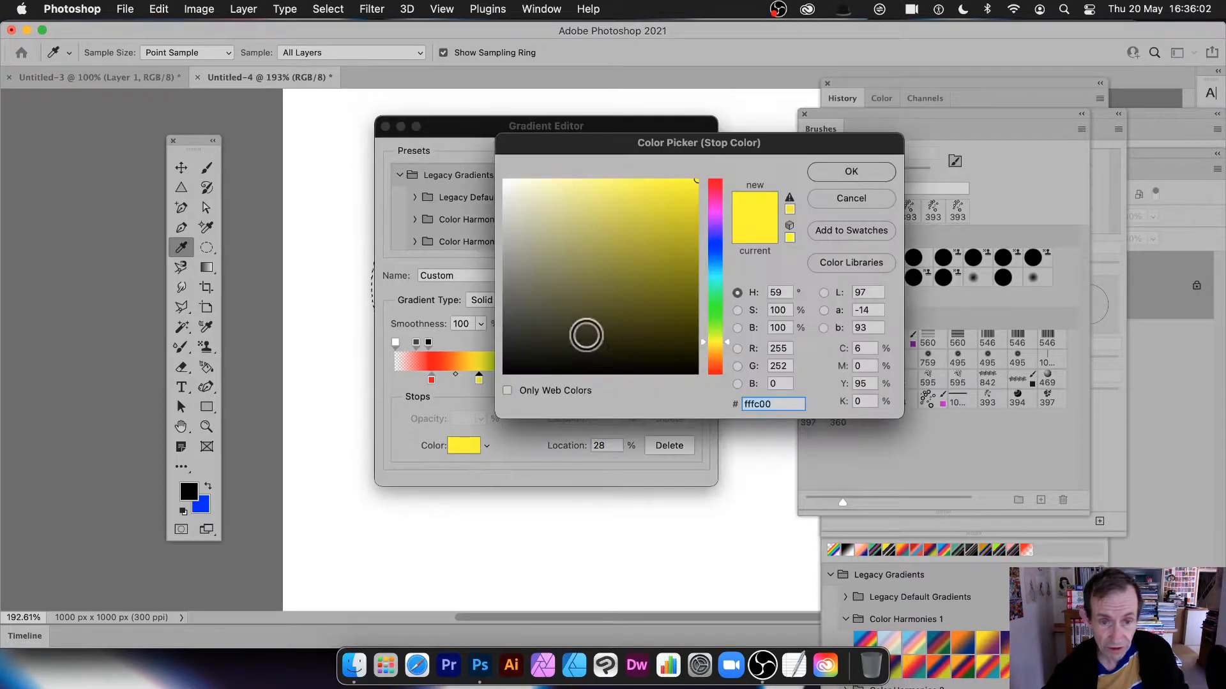
click(497, 316)
drag(496, 316, 498, 312)
click(847, 197)
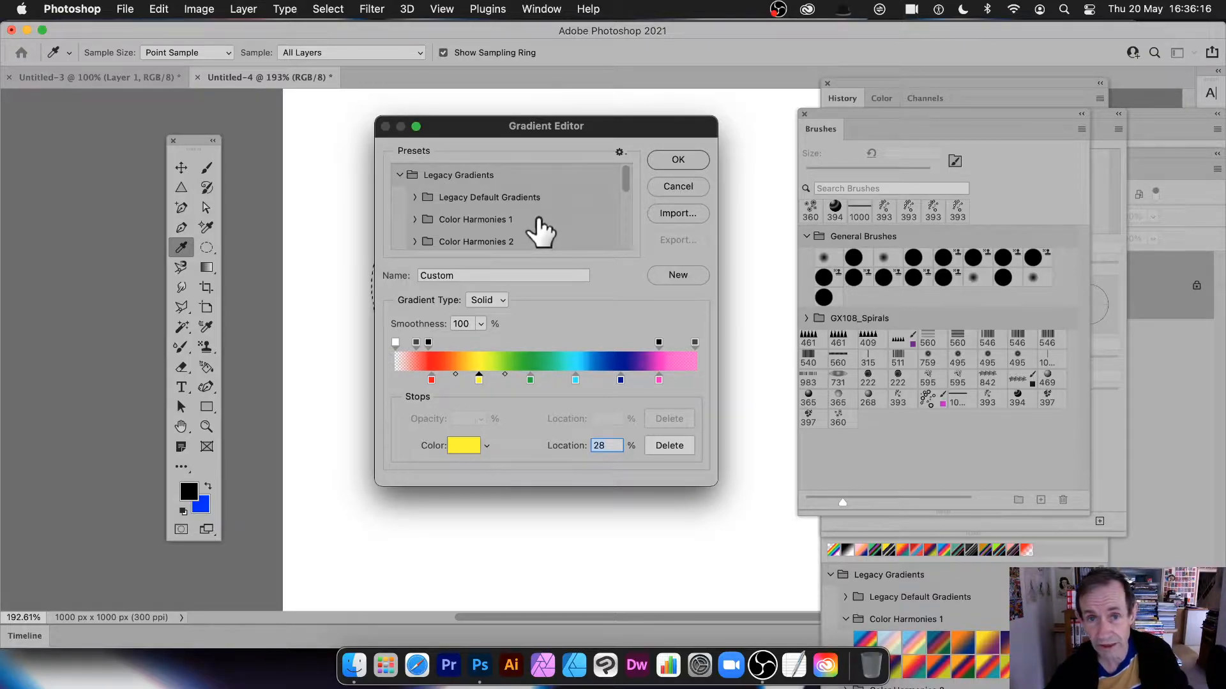
Fill the circular selection with the radial rainbow gradient, and overlay two more gradients in Difference mode.
click(678, 160)
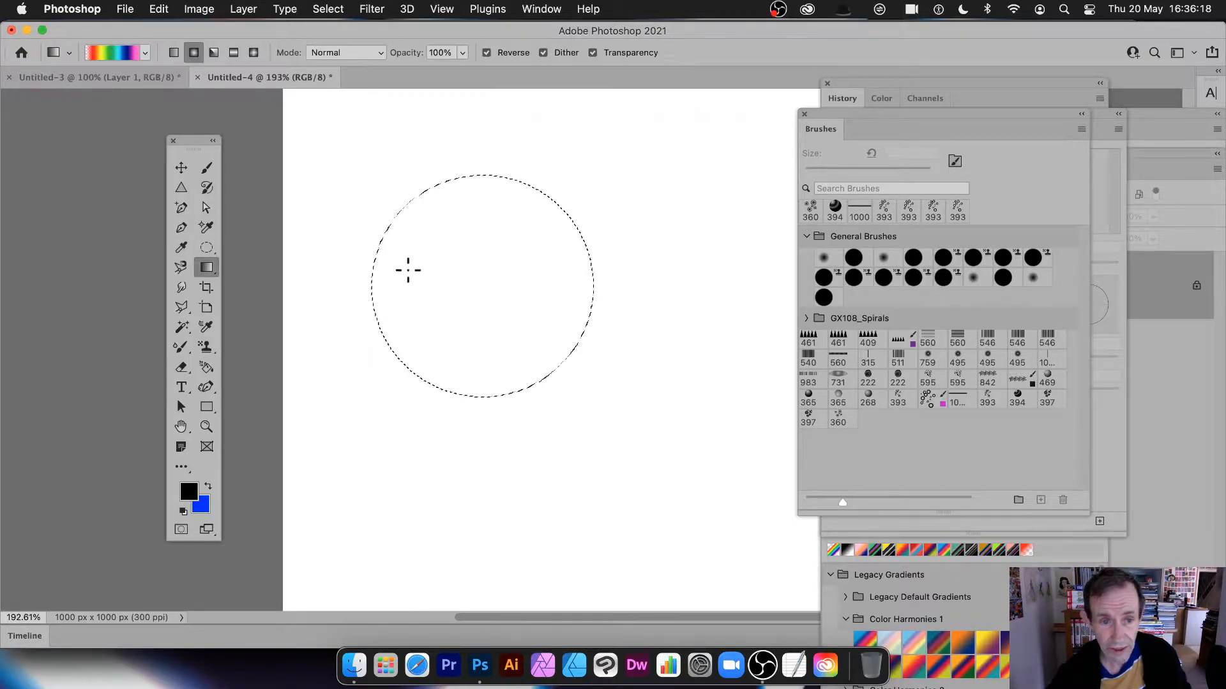
drag(418, 224, 547, 361)
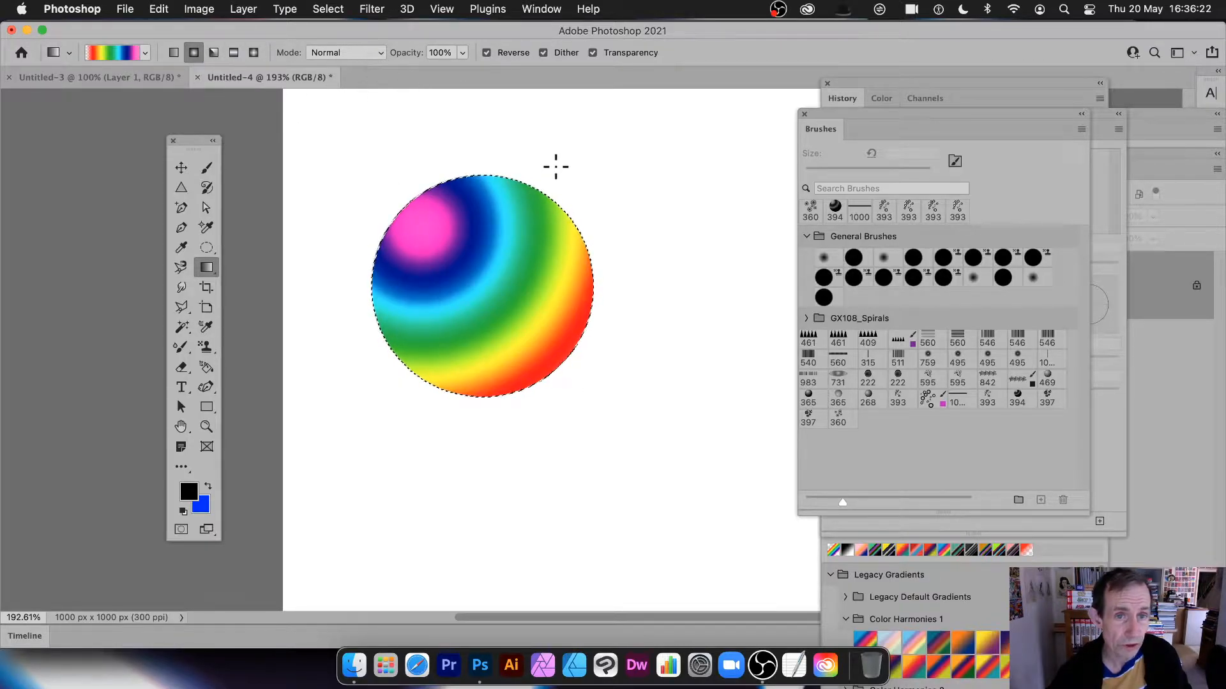
click(345, 51)
click(358, 392)
drag(411, 213, 529, 356)
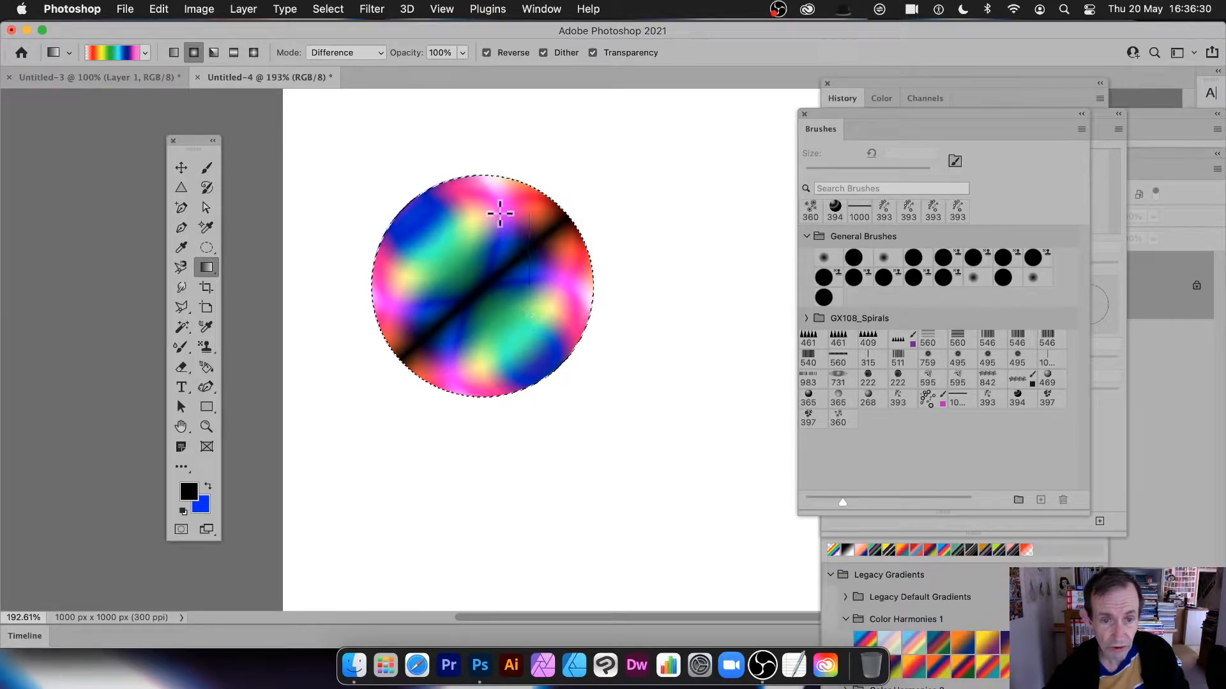
drag(499, 213, 499, 212)
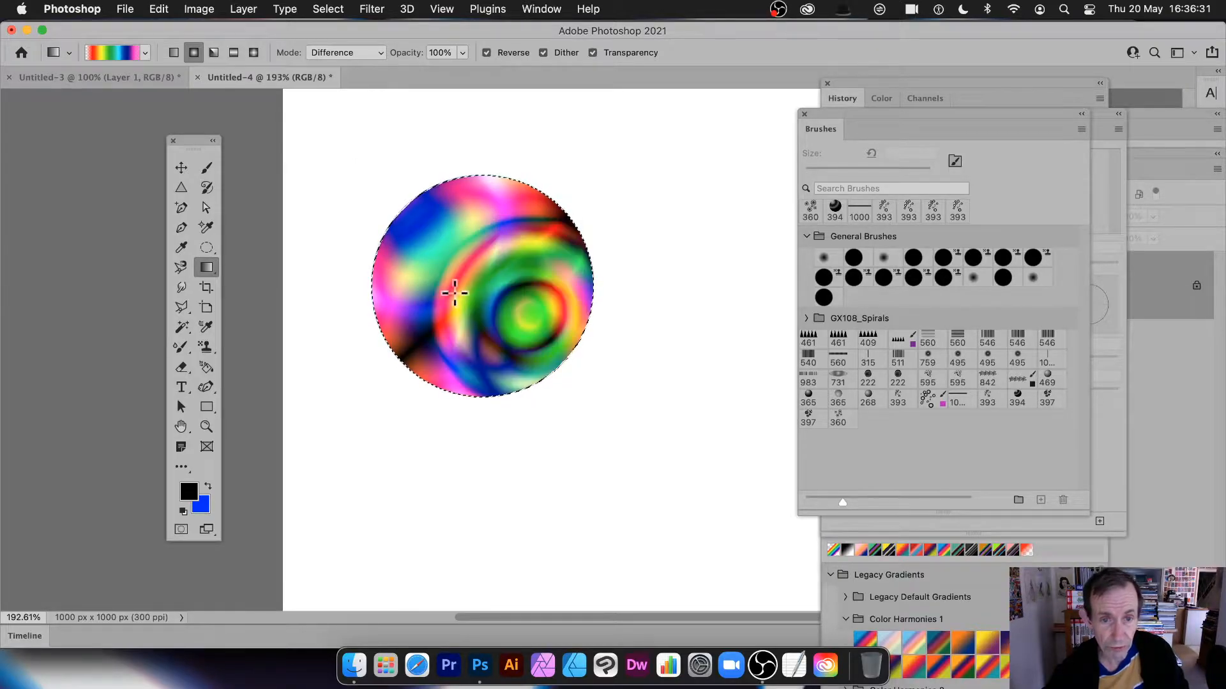
Define the multicoloured gradient circle as a brush preset, keeping the suggested name.
click(159, 9)
click(206, 429)
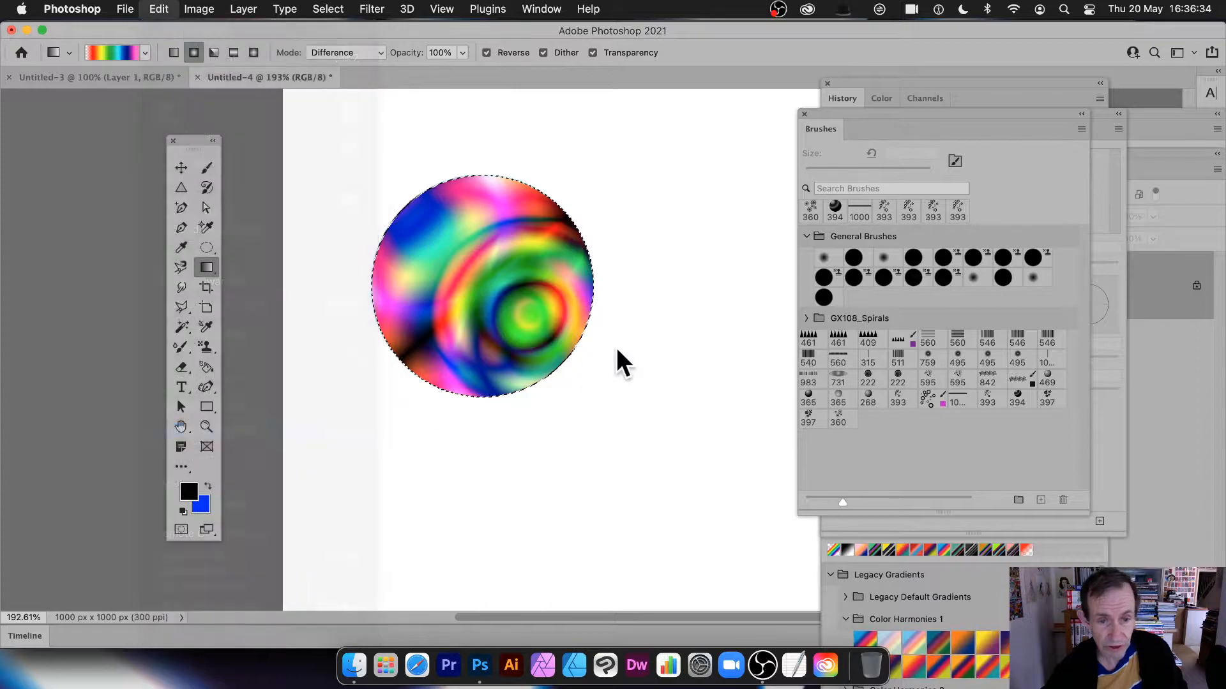
click(797, 318)
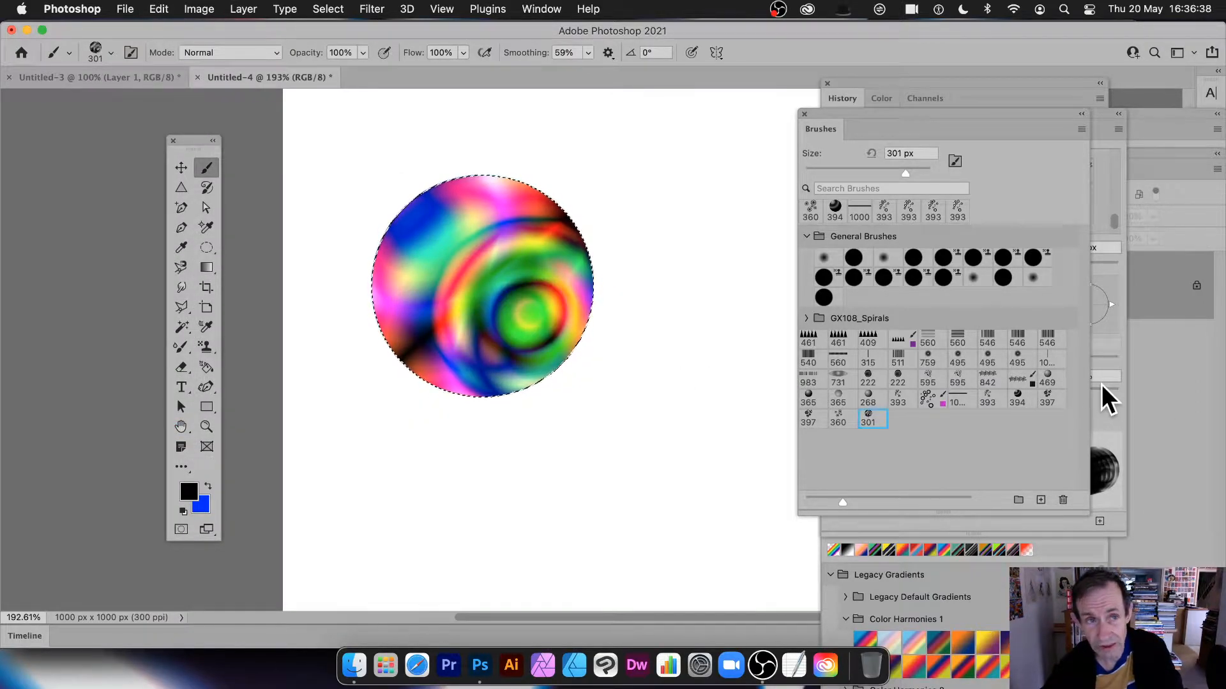
Convert the selected circle with a Black & White adjustment, setting Reds to 178% and Yellows to -61%.
click(197, 9)
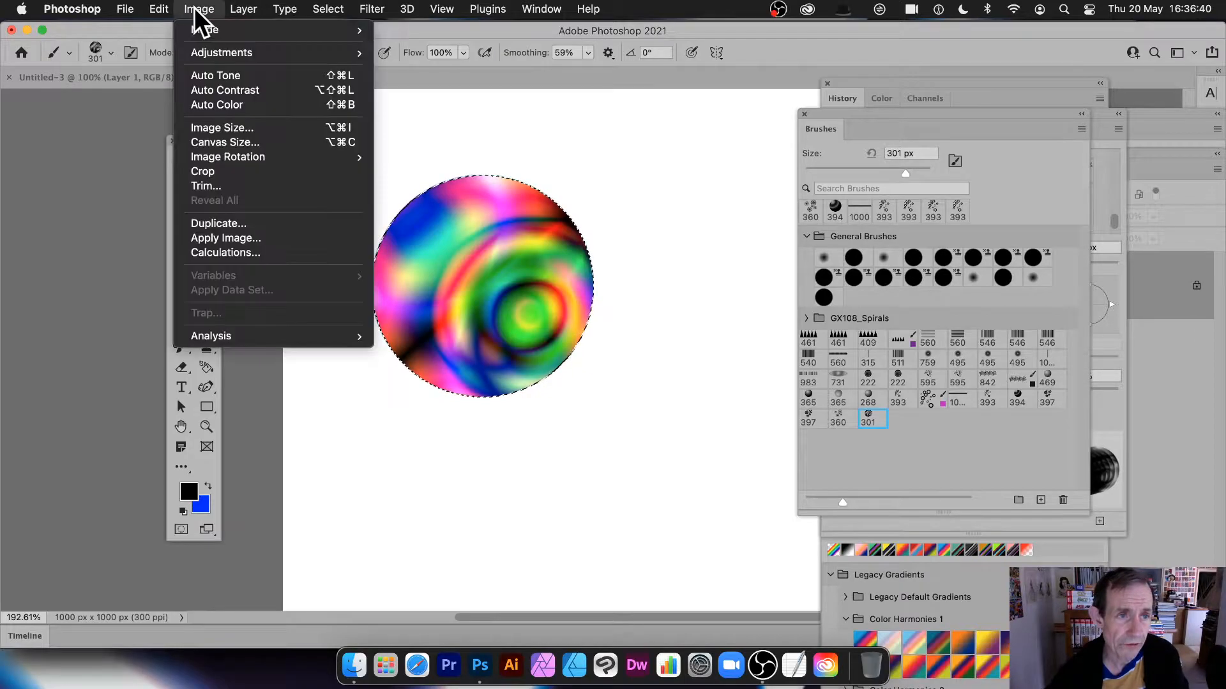
mouse_move(206, 33)
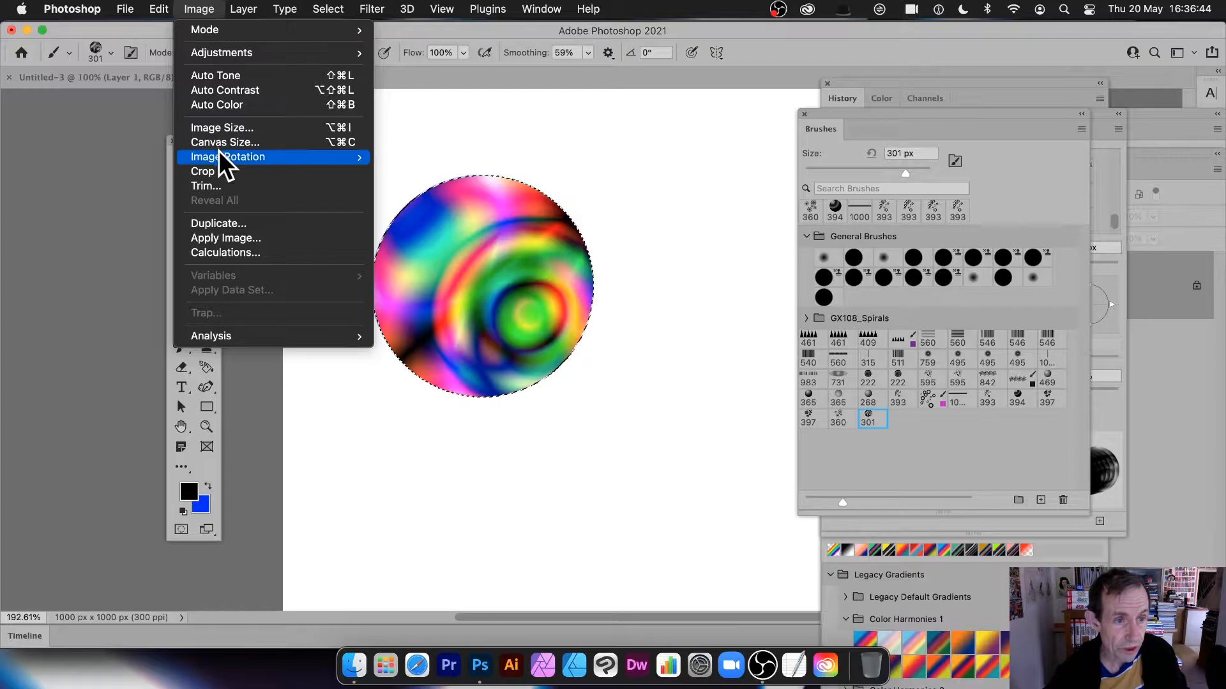
mouse_move(252, 55)
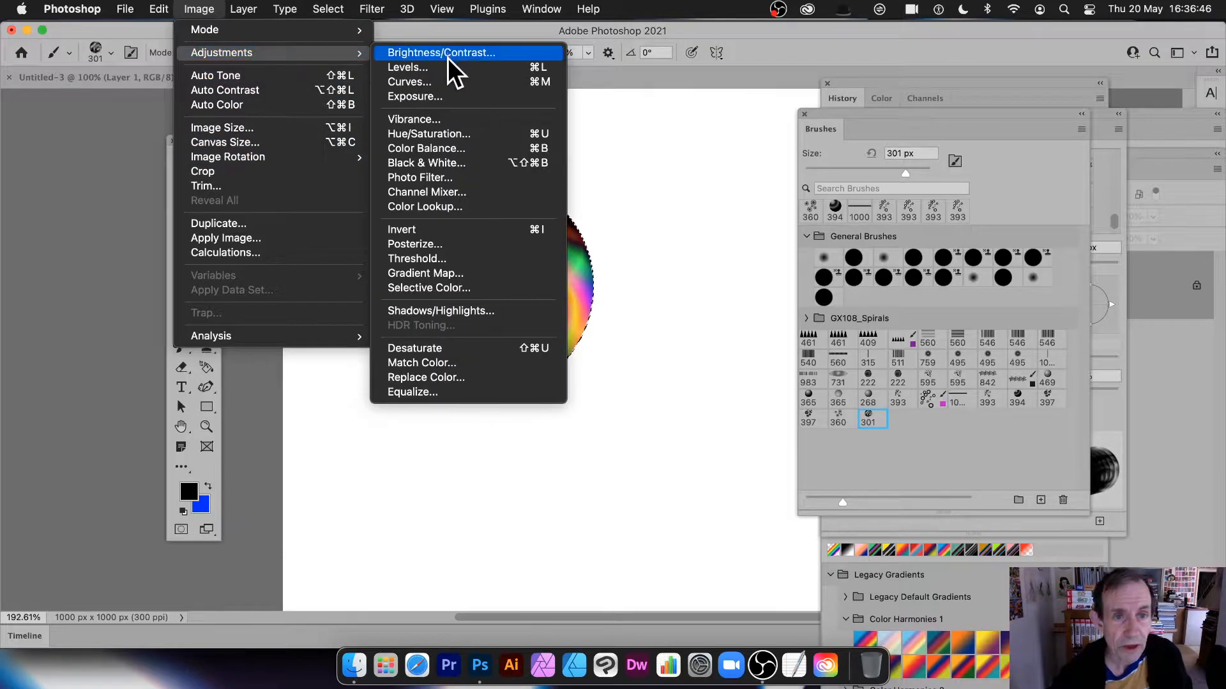
click(436, 163)
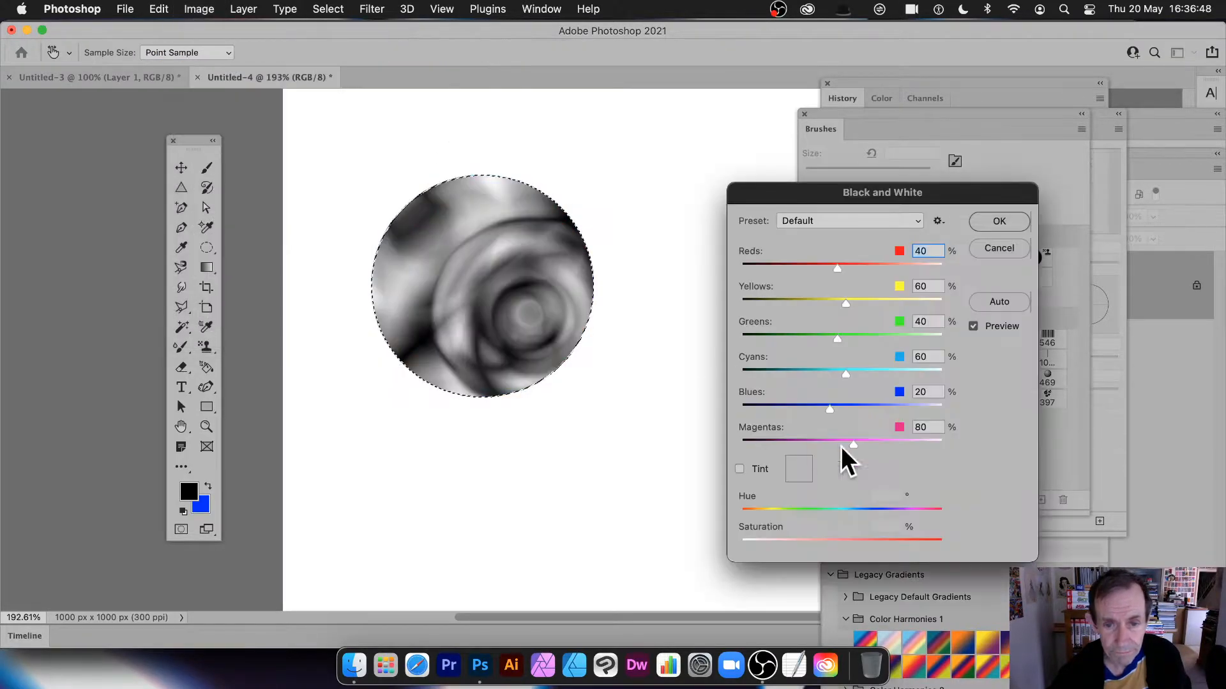
drag(846, 193, 710, 177)
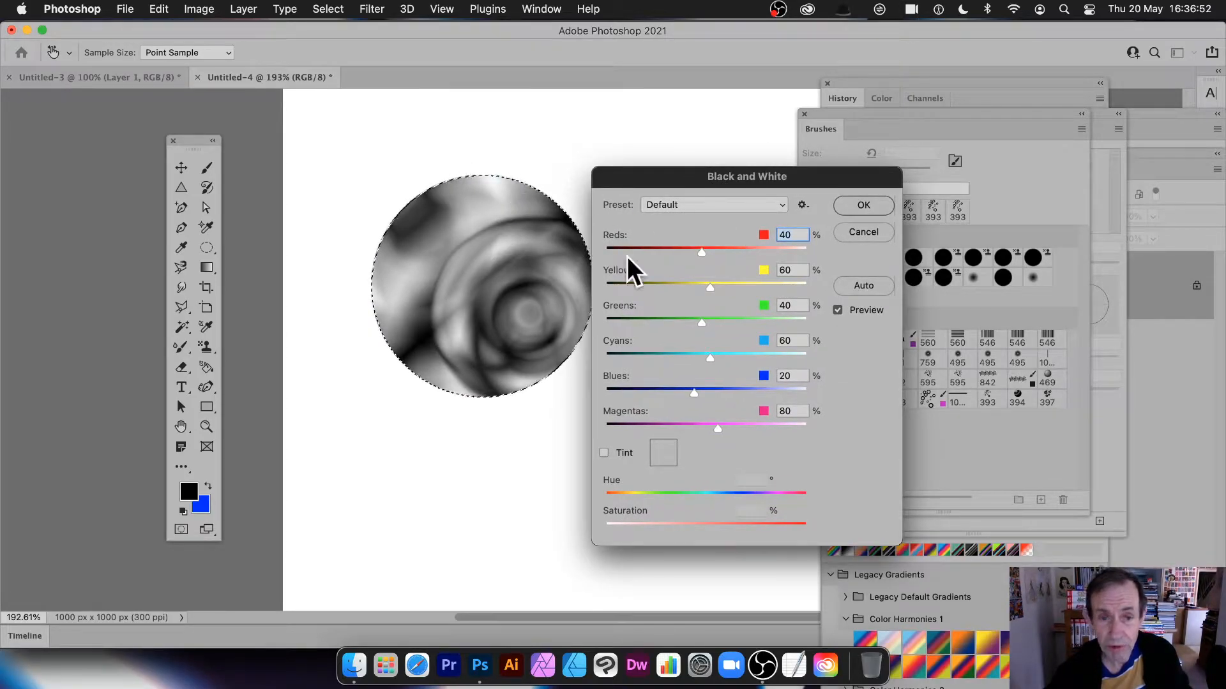
drag(684, 251, 750, 249)
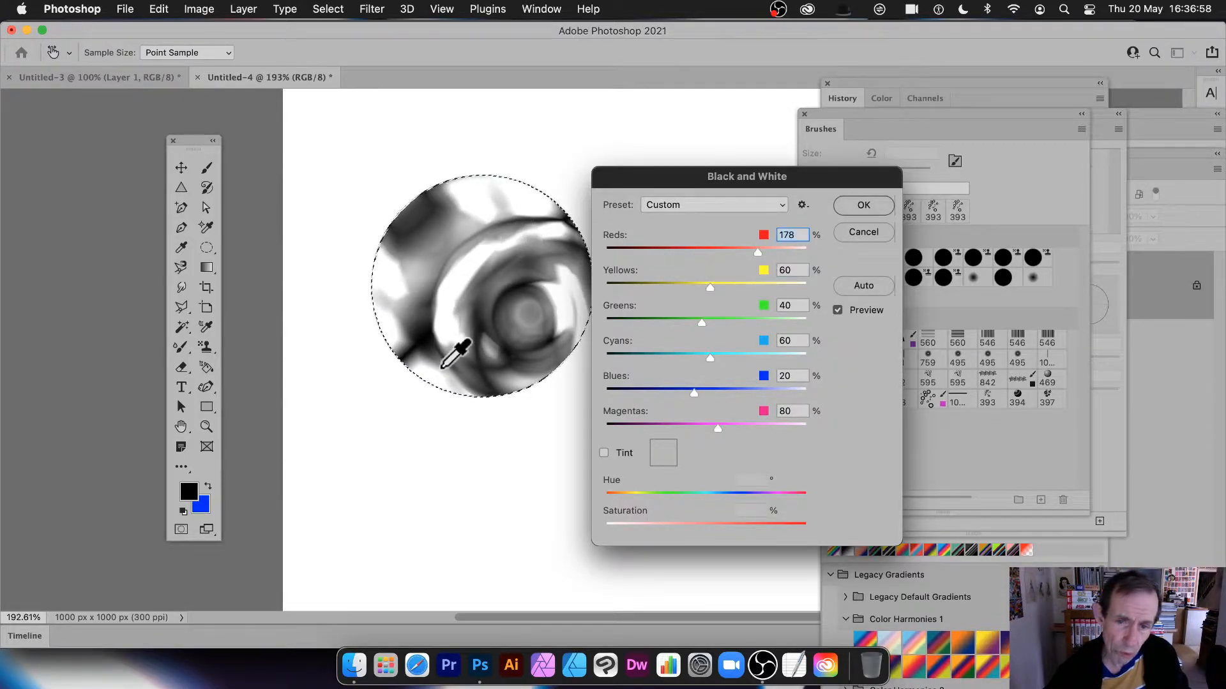
drag(710, 287, 660, 281)
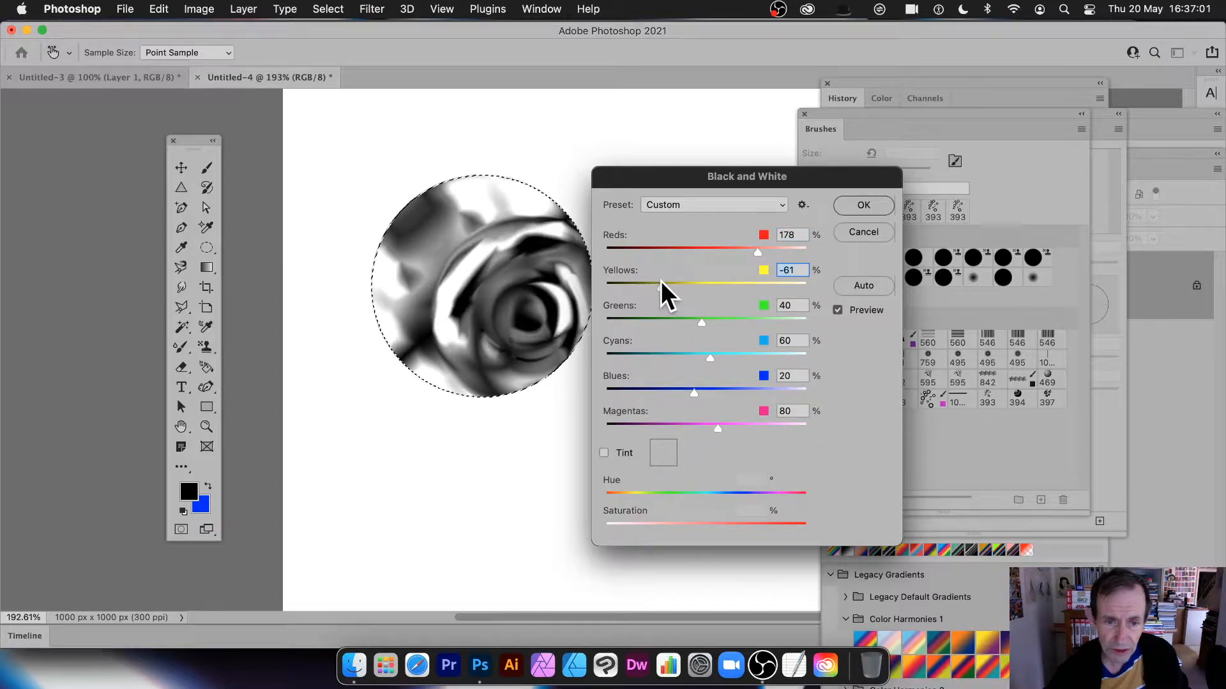
click(879, 203)
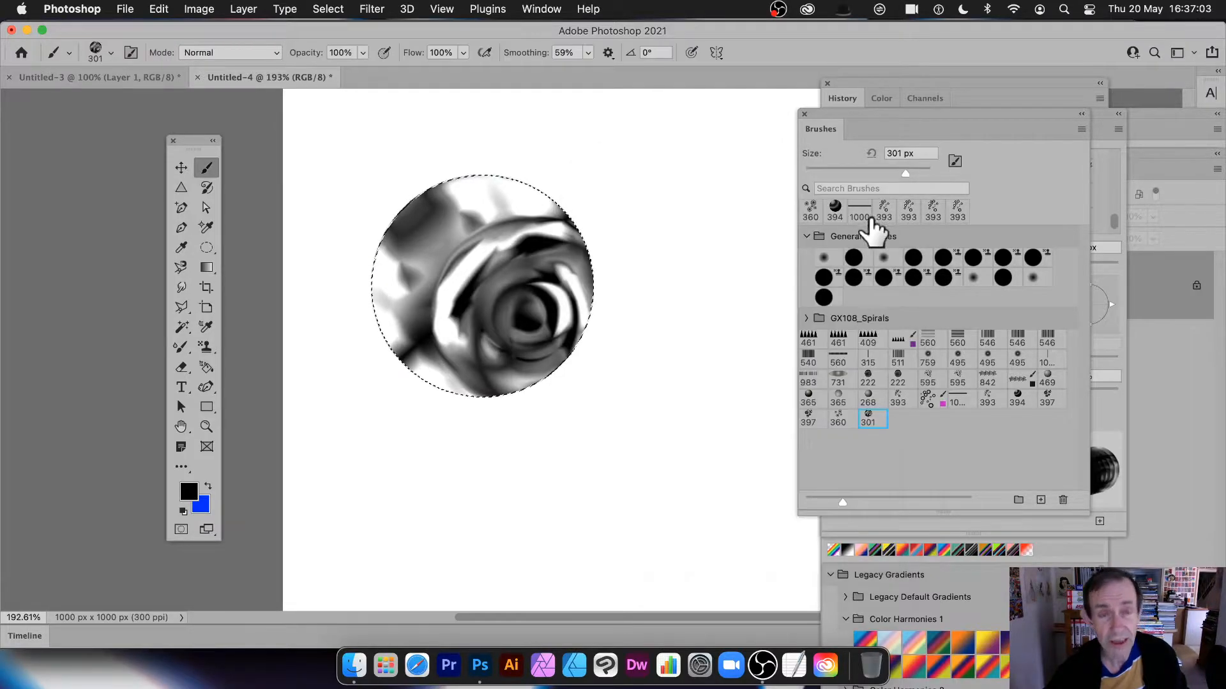
Define the black-and-white circle as a new brush preset, keeping the suggested name.
click(160, 9)
click(192, 429)
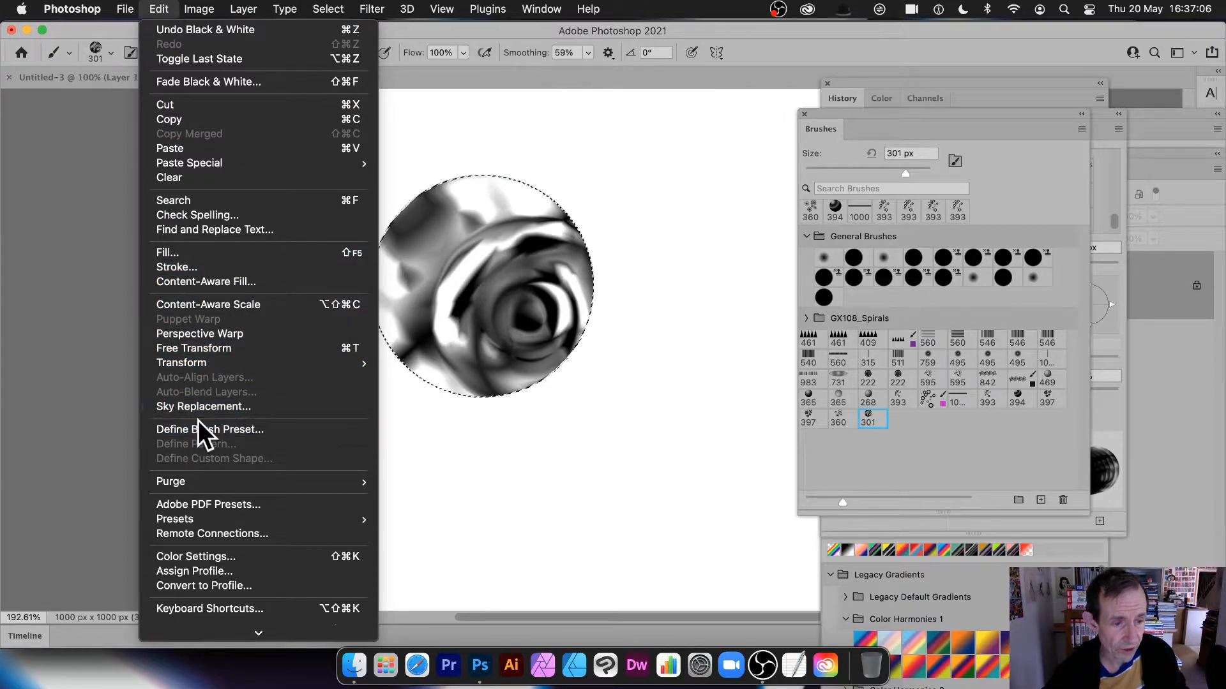
click(782, 319)
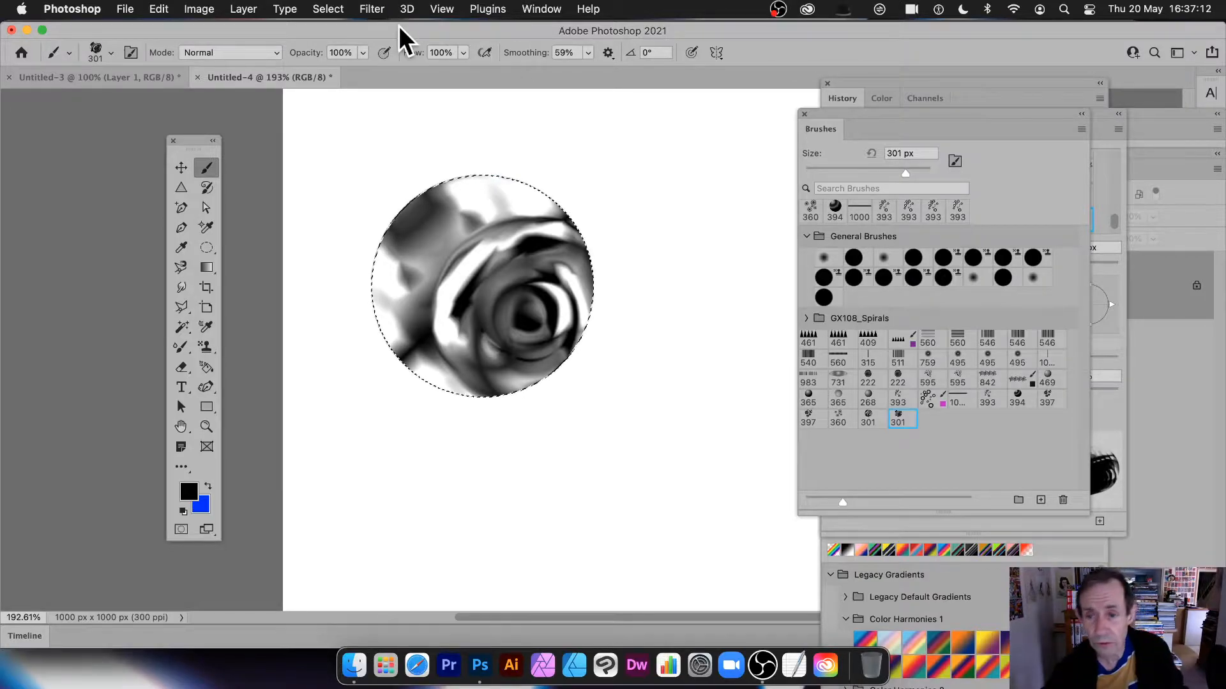
Deselect the circle and paint a broad black test stroke across the canvas with the new 301 px brush.
click(338, 7)
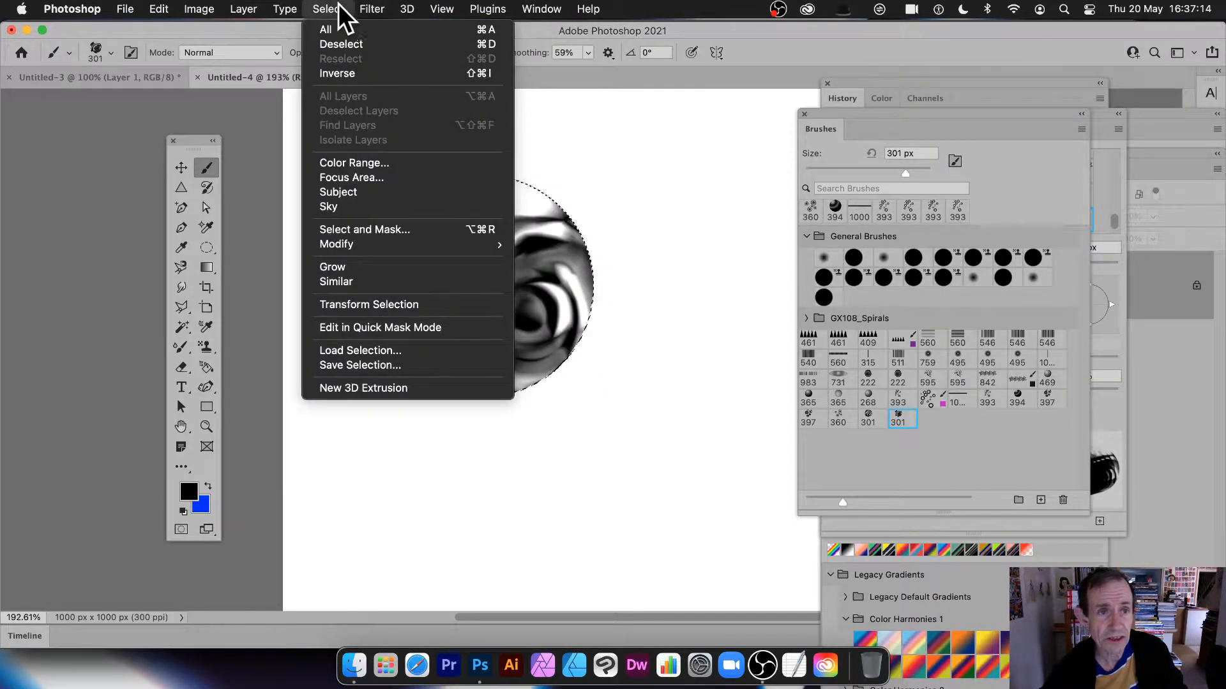
click(332, 44)
mouse_move(358, 476)
mouse_down()
mouse_move(452, 485)
mouse_move(640, 457)
mouse_move(775, 350)
mouse_up()
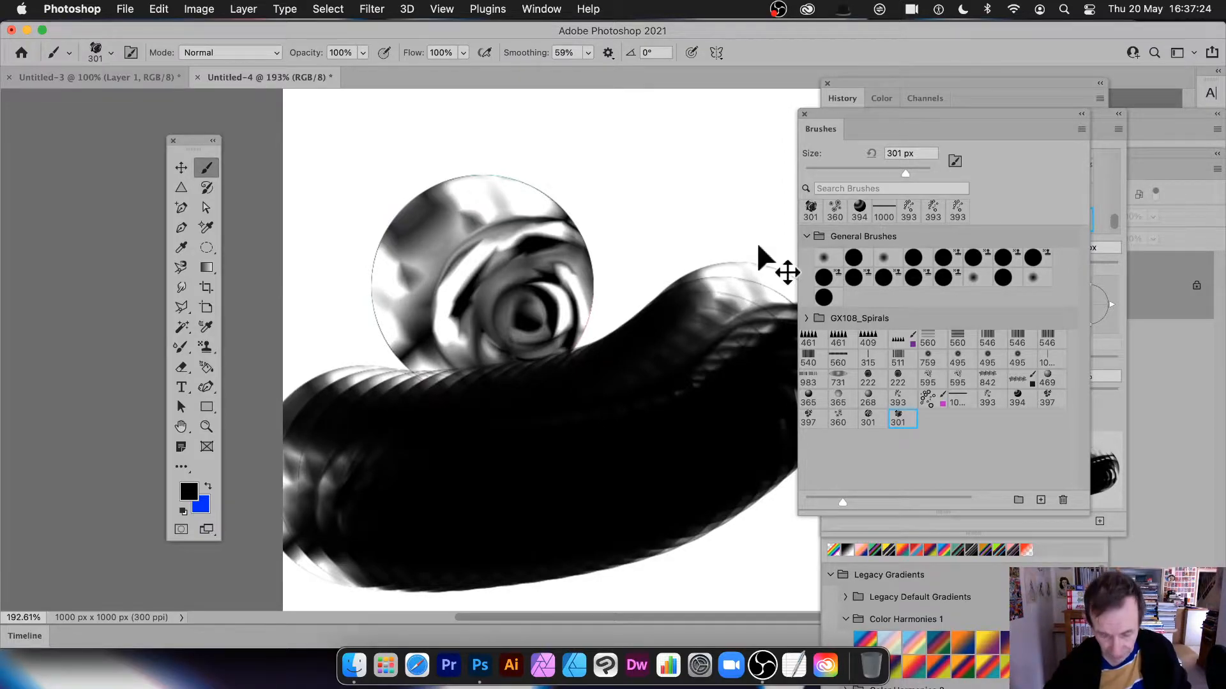
Undo the test stroke, the Black & White conversion, the gradient fills and the circular selection until the canvas is blank.
key(super+z)
key(super+z)
key(super+z)
key(super+z)
key(super+z)
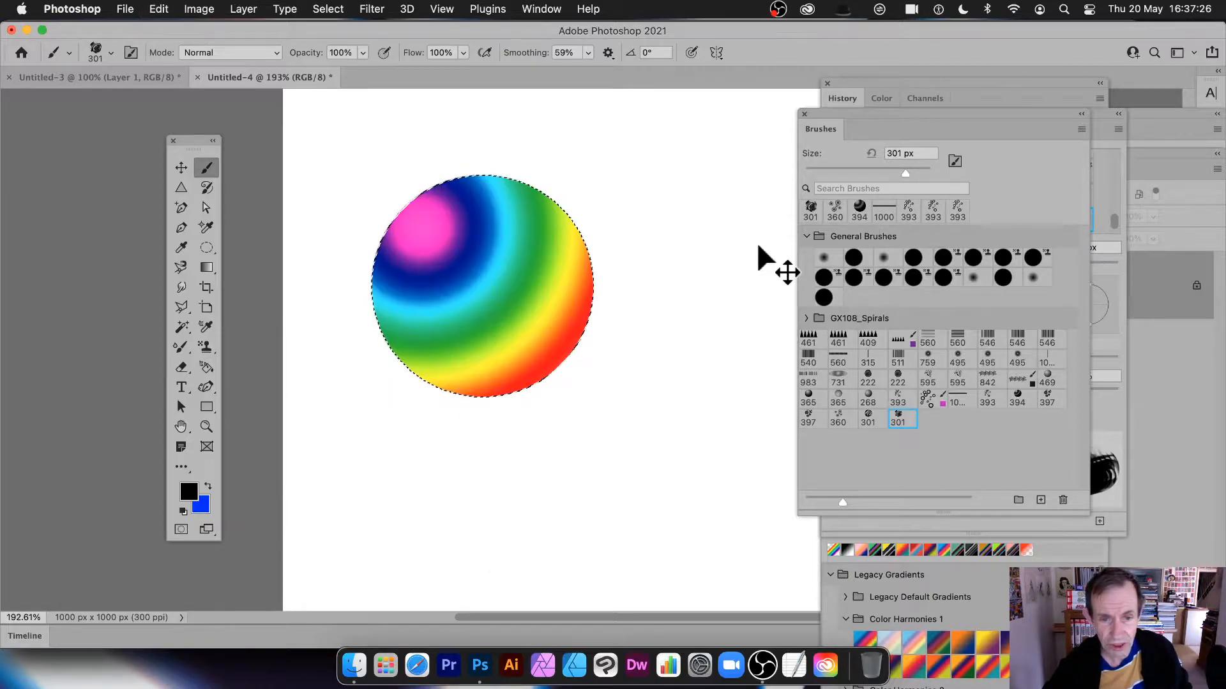
key(super+z)
key(super+z)
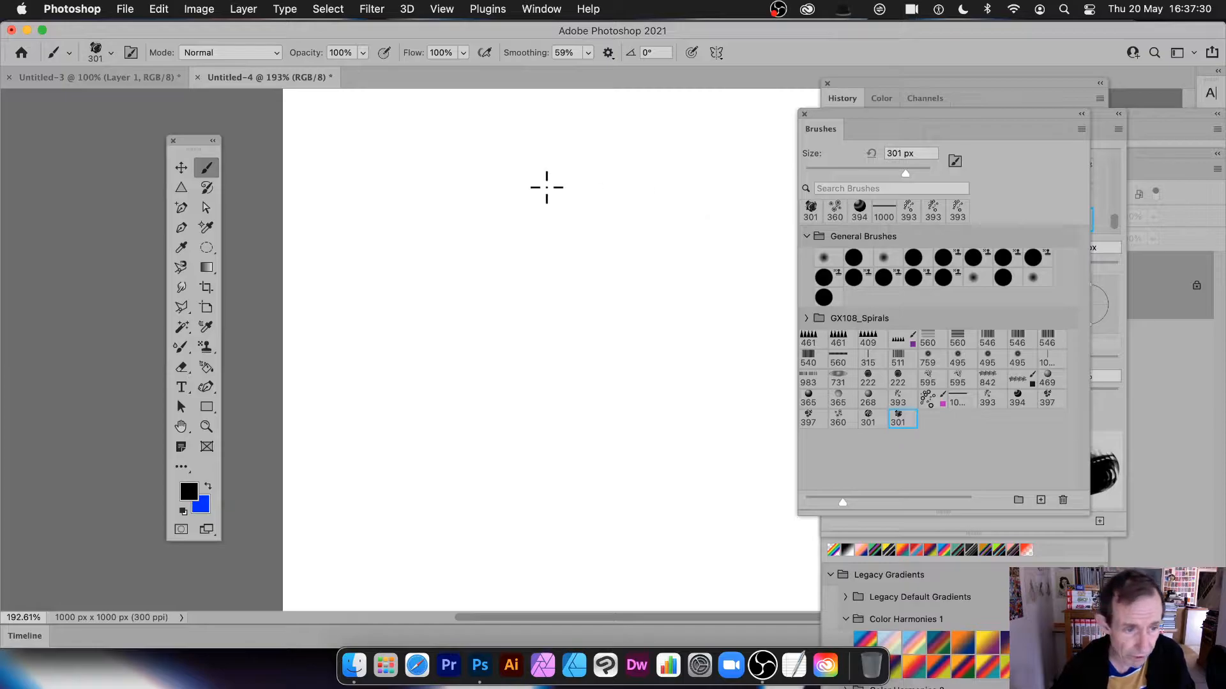
Edit the Gradient tool's rainbow gradient, setting the opacity stop at location 100% to 100% opacity.
click(208, 267)
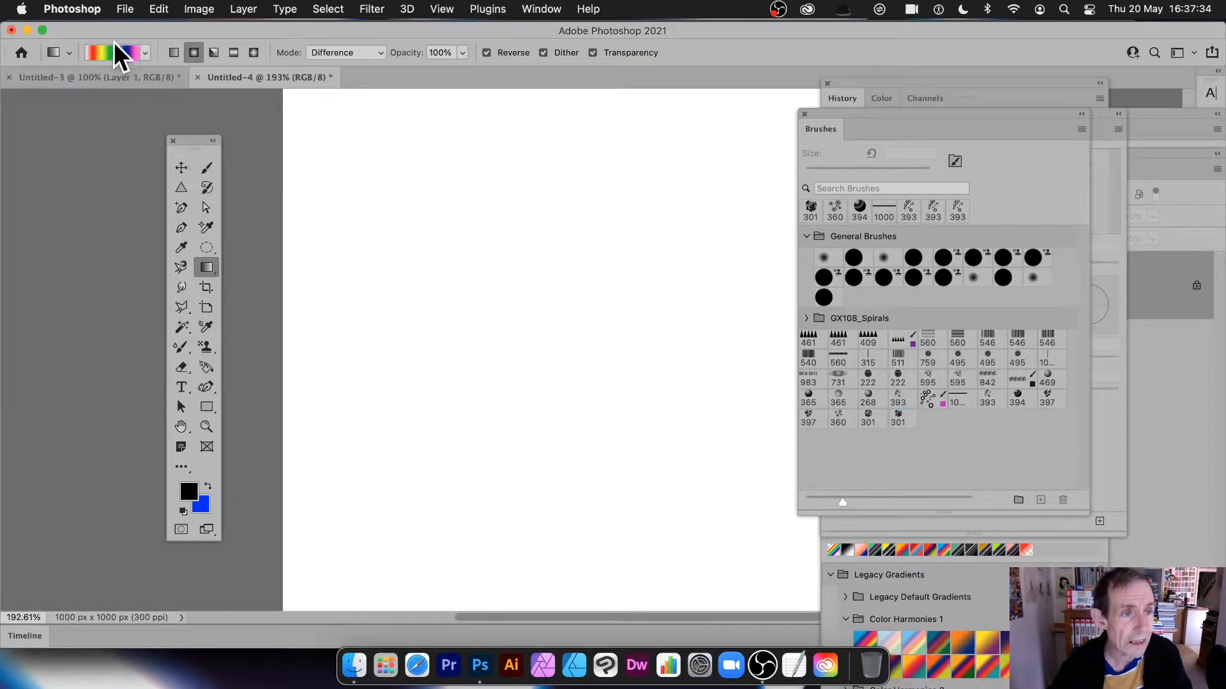
click(118, 51)
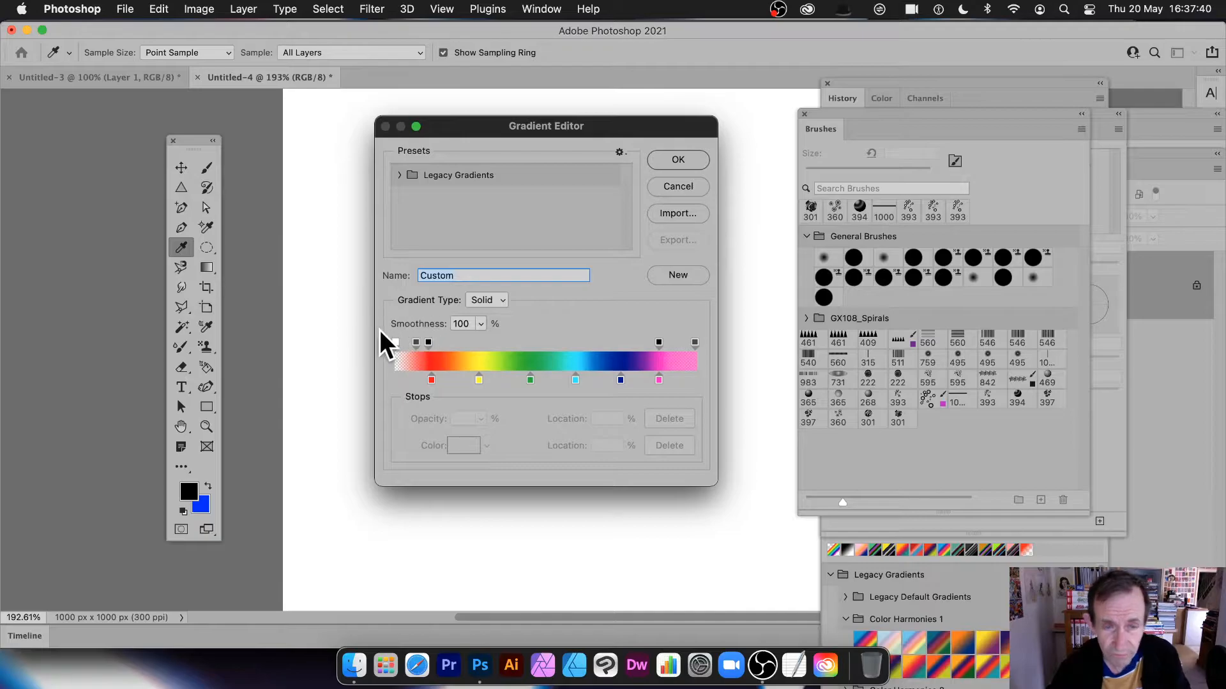
click(394, 343)
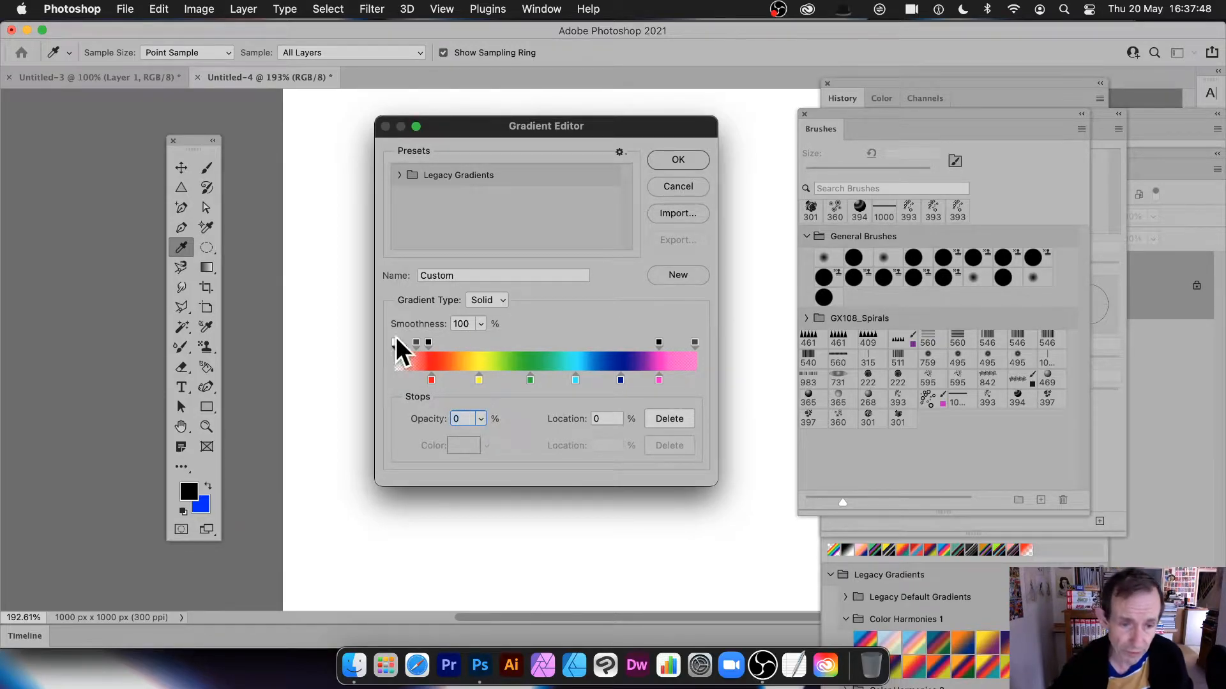
click(695, 343)
drag(695, 343, 733, 343)
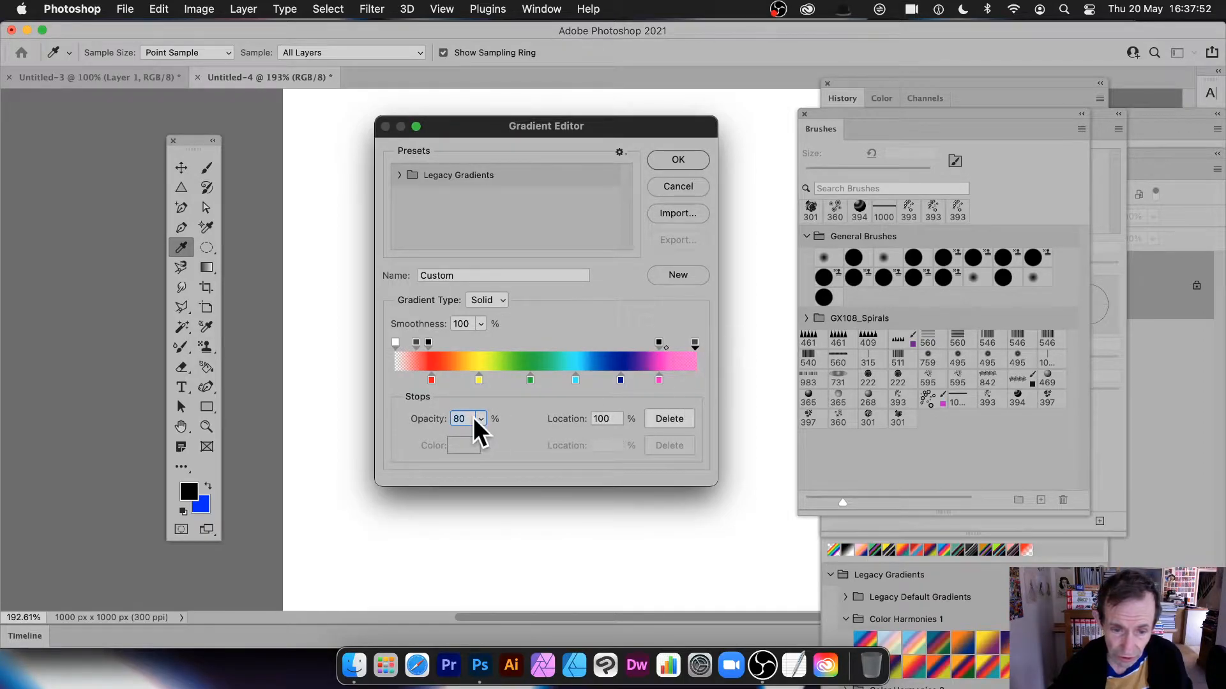
drag(480, 416, 554, 426)
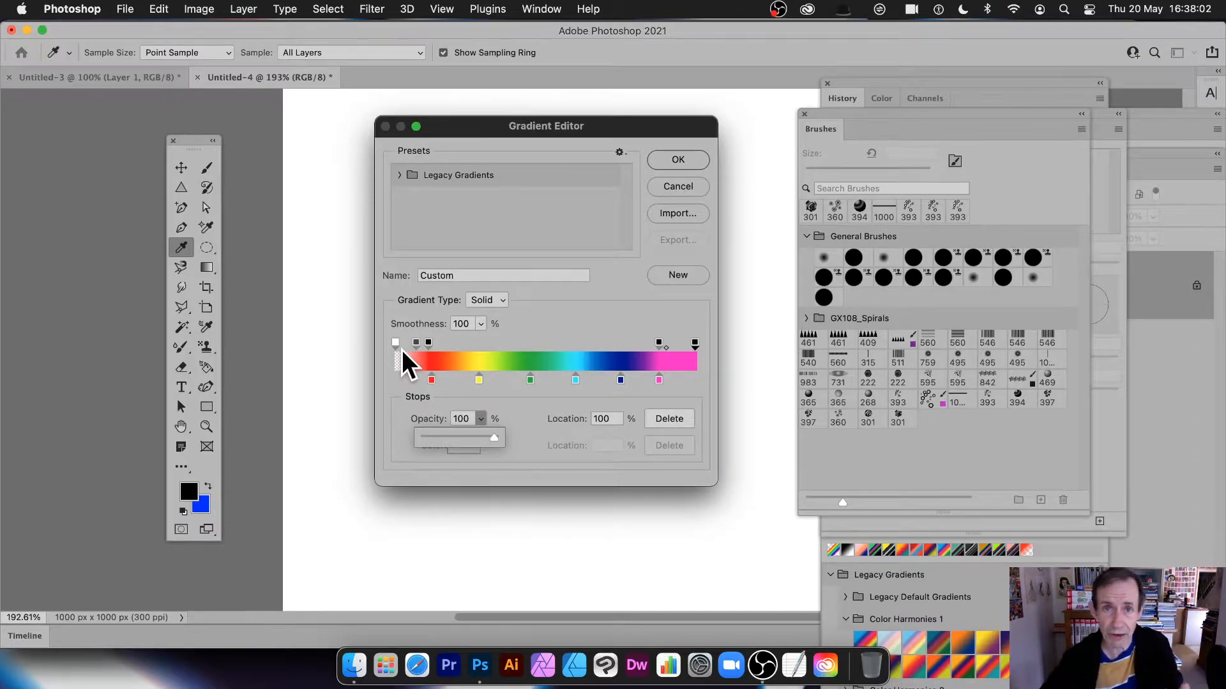
click(678, 155)
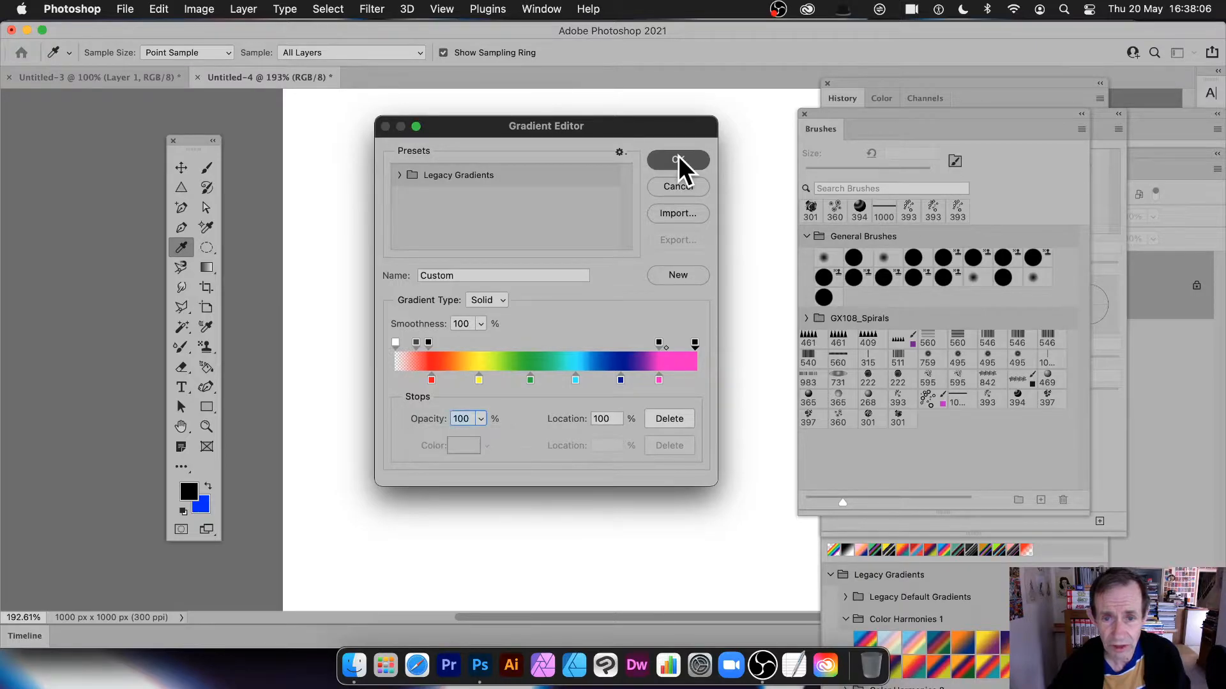
click(678, 155)
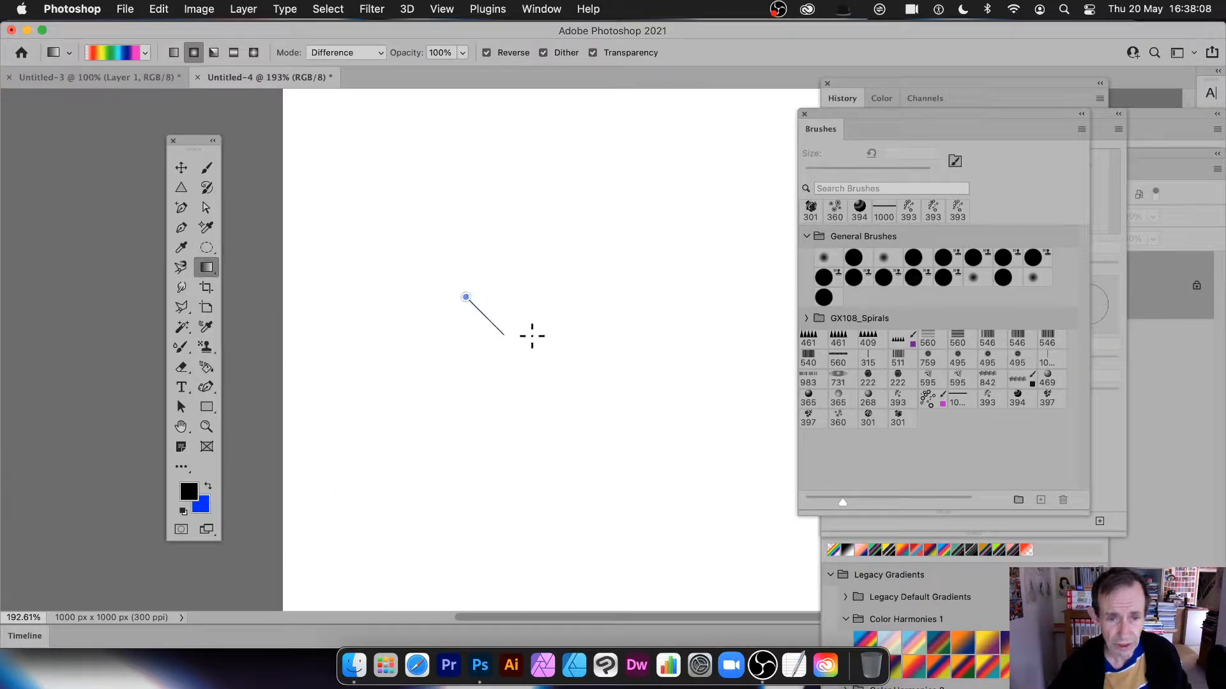
Try a small radial rainbow gradient in Difference mode on the blank canvas, and undo it.
drag(530, 335, 546, 343)
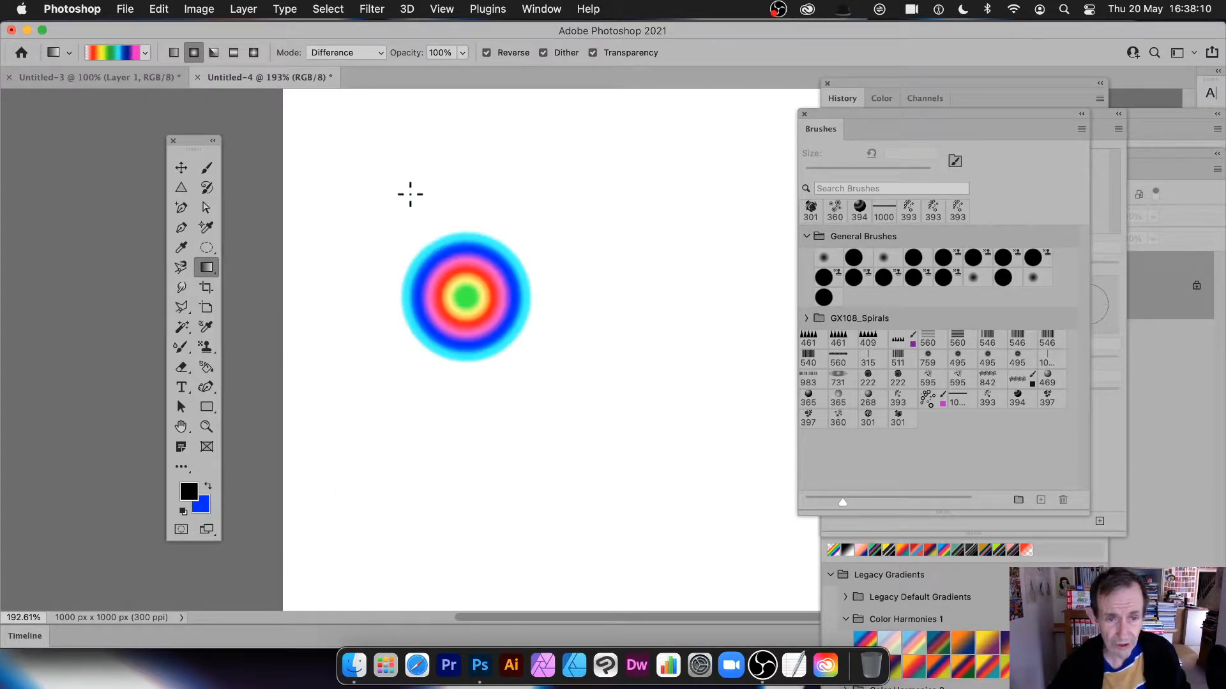
key(super+z)
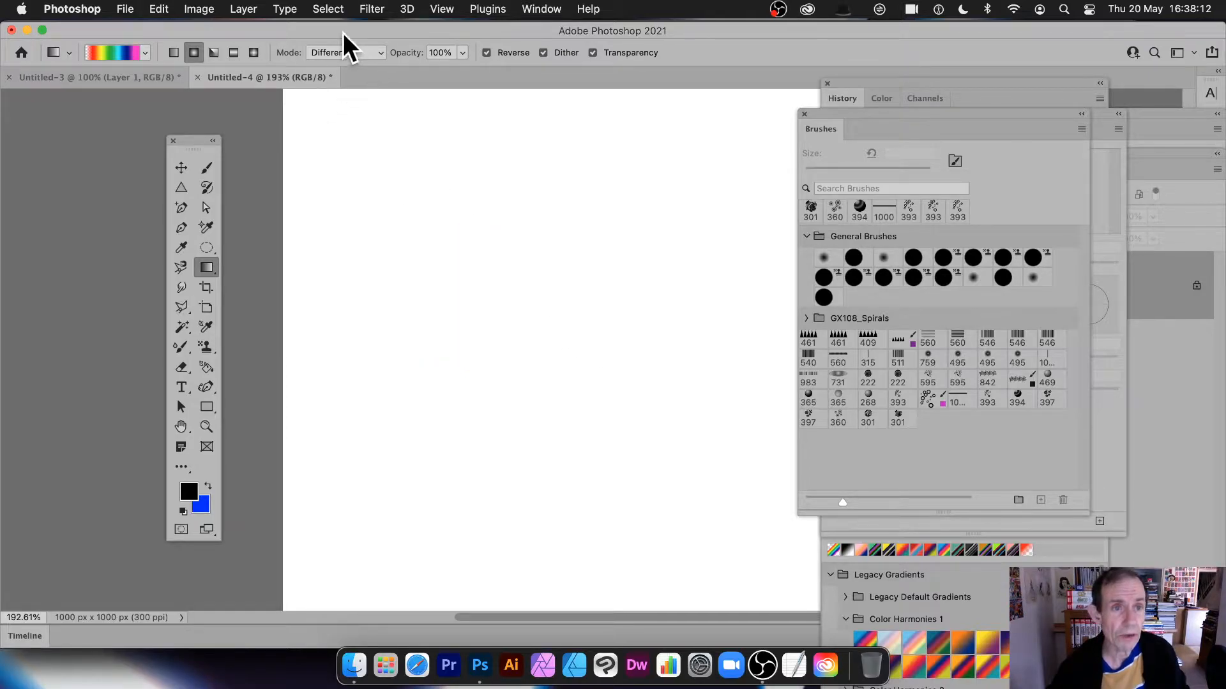
Set the gradient mode to Normal, undo a large trial circle, and draw four separate small radial rainbow circles.
click(339, 53)
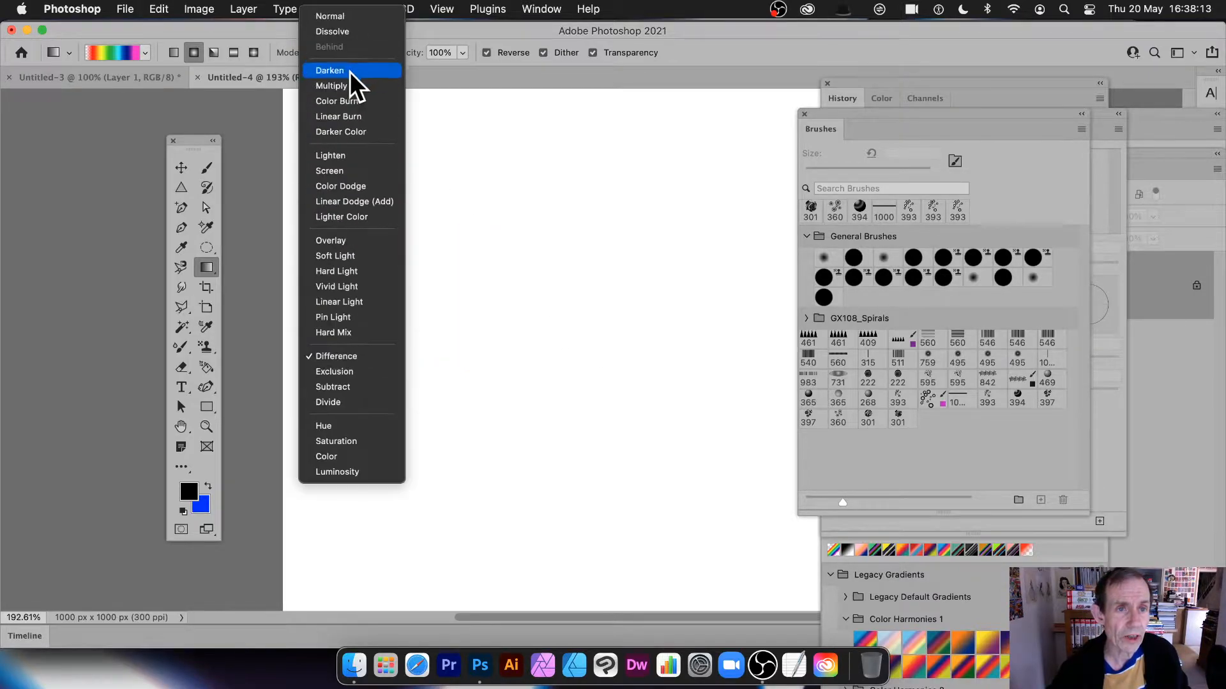
click(339, 14)
drag(466, 265, 538, 302)
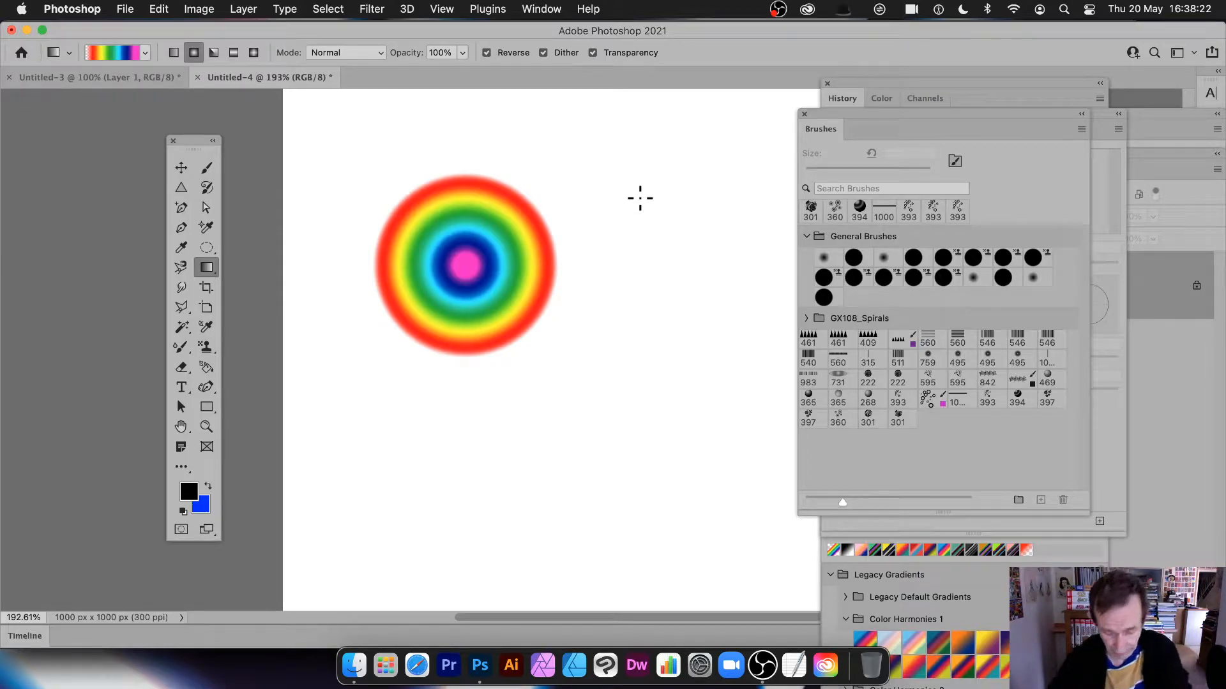
key(super+z)
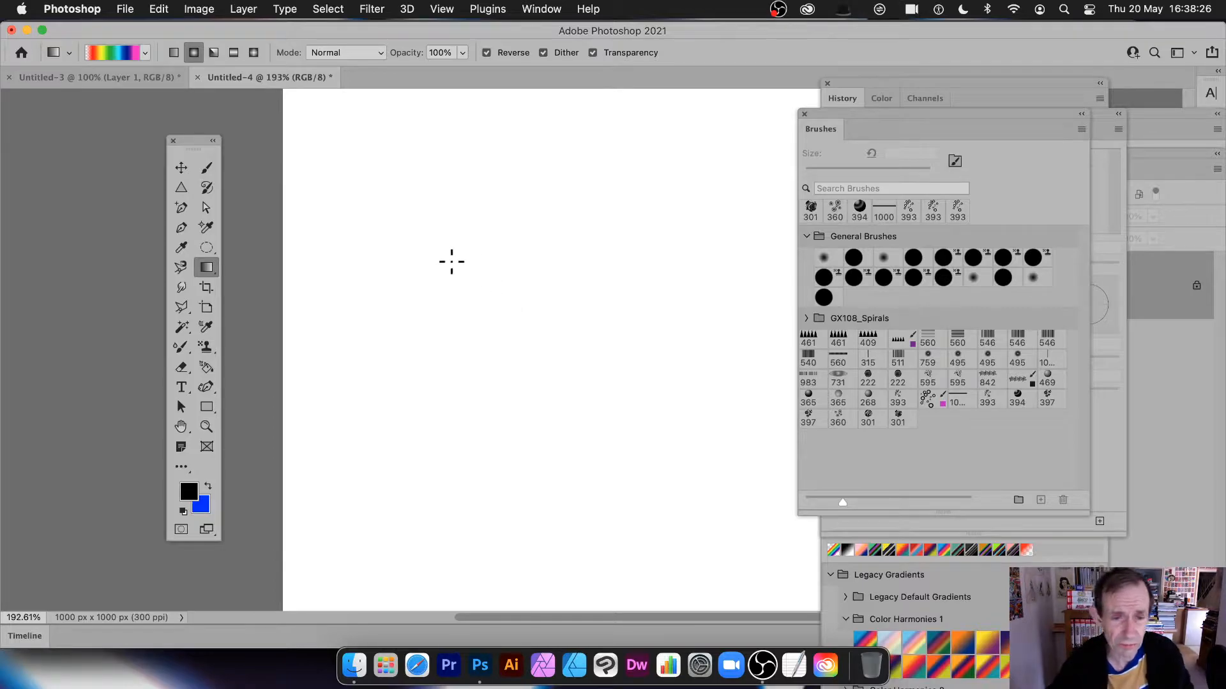
drag(467, 247, 510, 187)
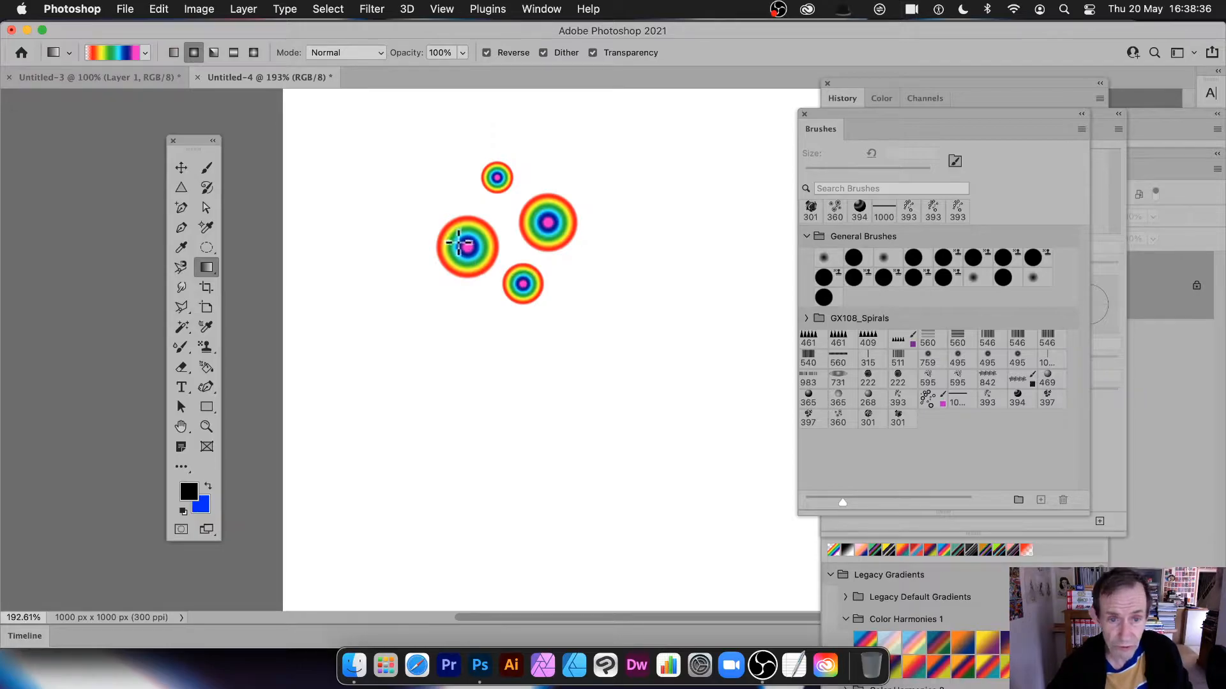
Try a large rainbow gradient over the four circles in Normal and in Difference mode, undo both, and return to Normal mode.
drag(458, 243, 519, 327)
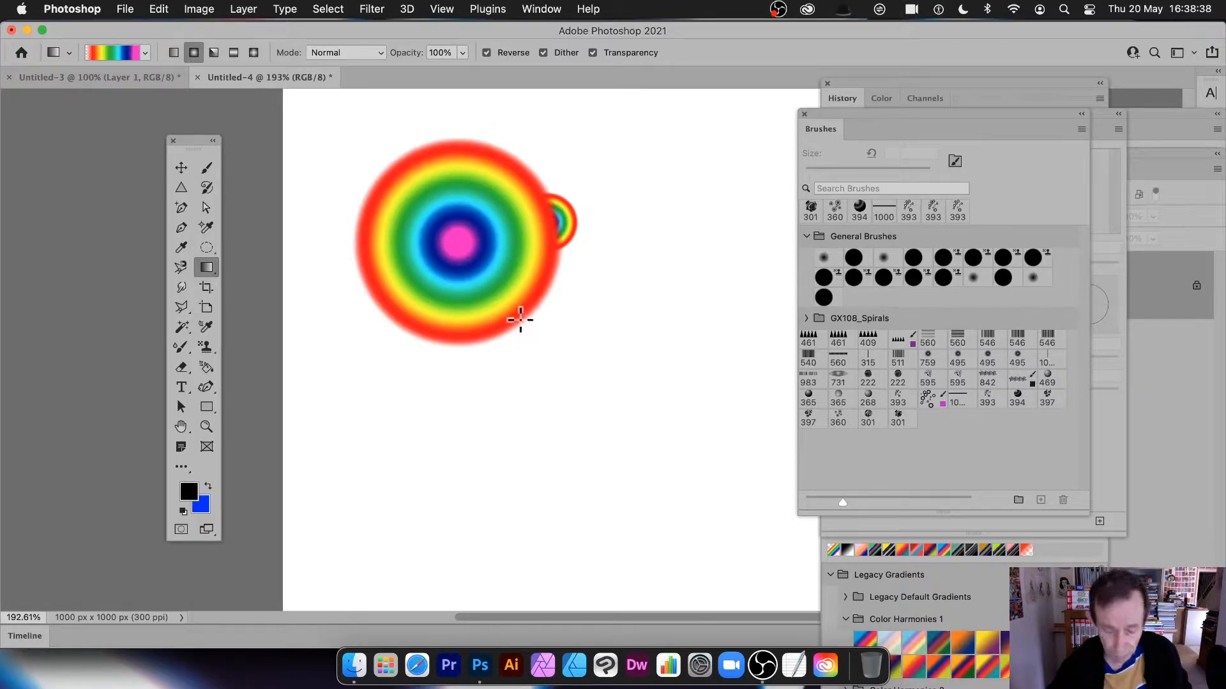
key(super+z)
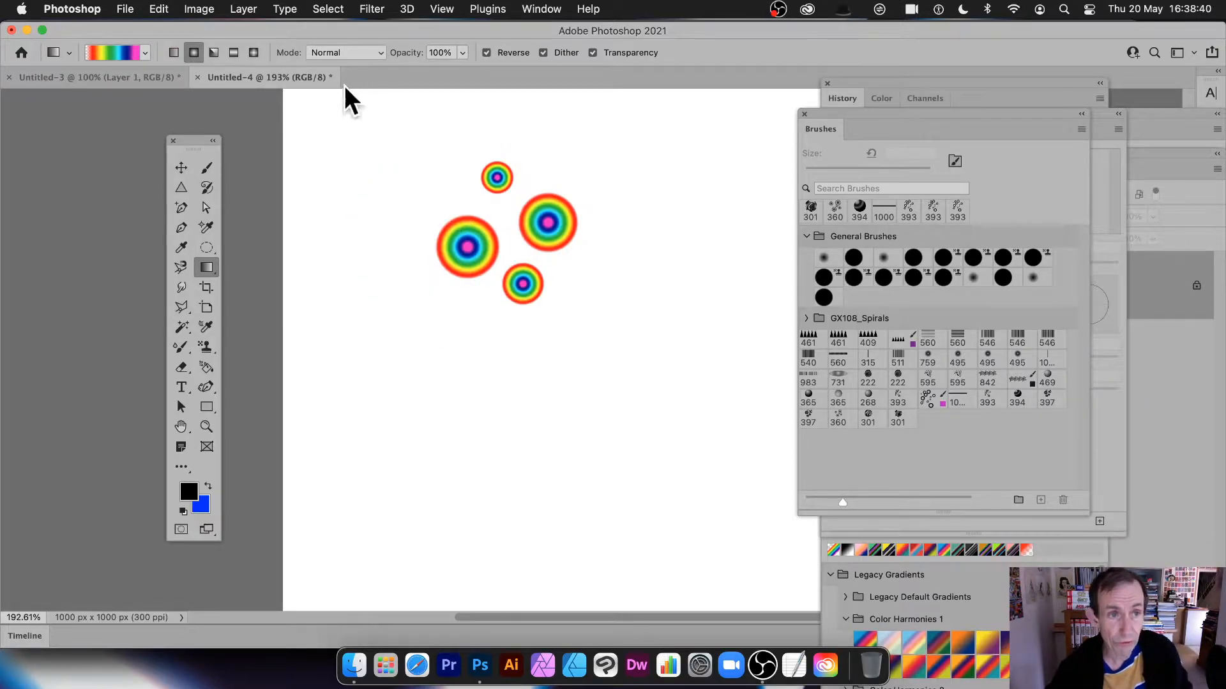
click(351, 52)
key(Return)
drag(505, 229, 599, 292)
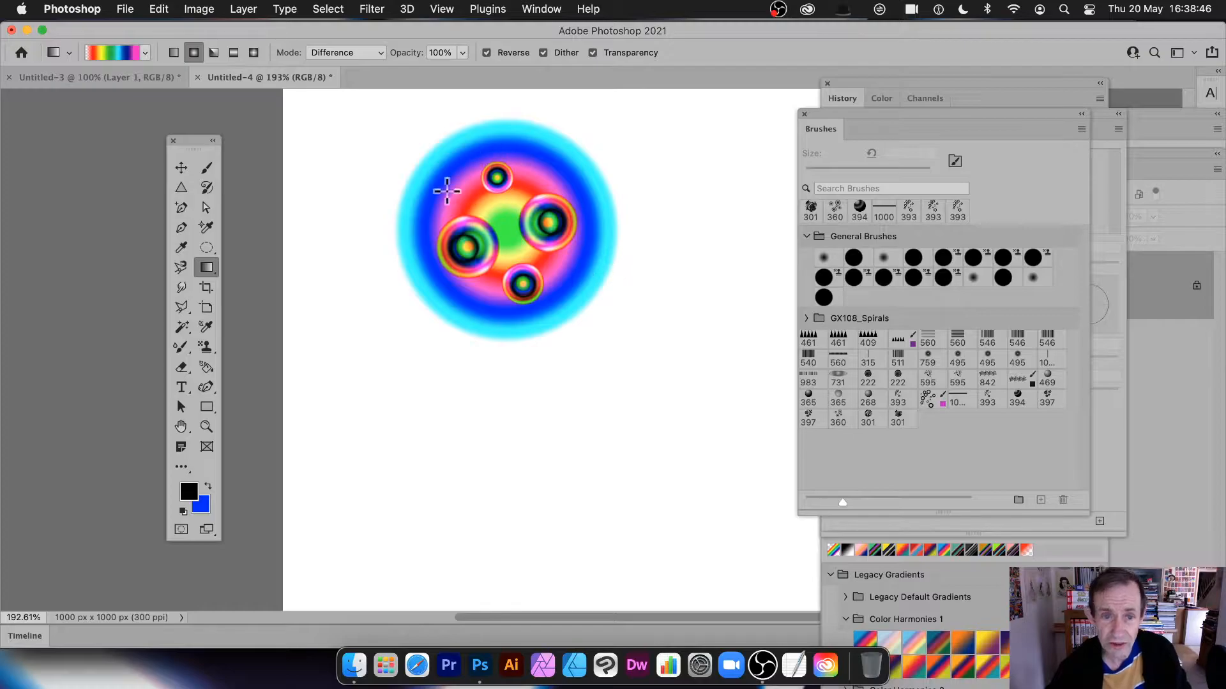
key(super+z)
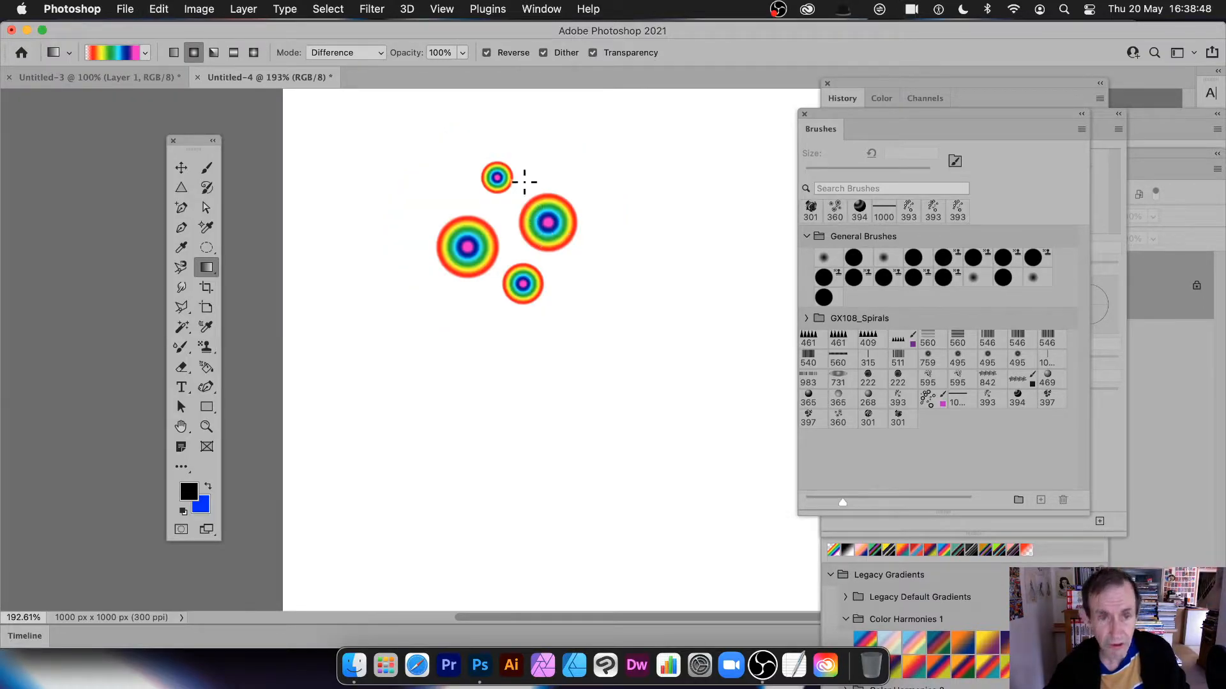
click(333, 54)
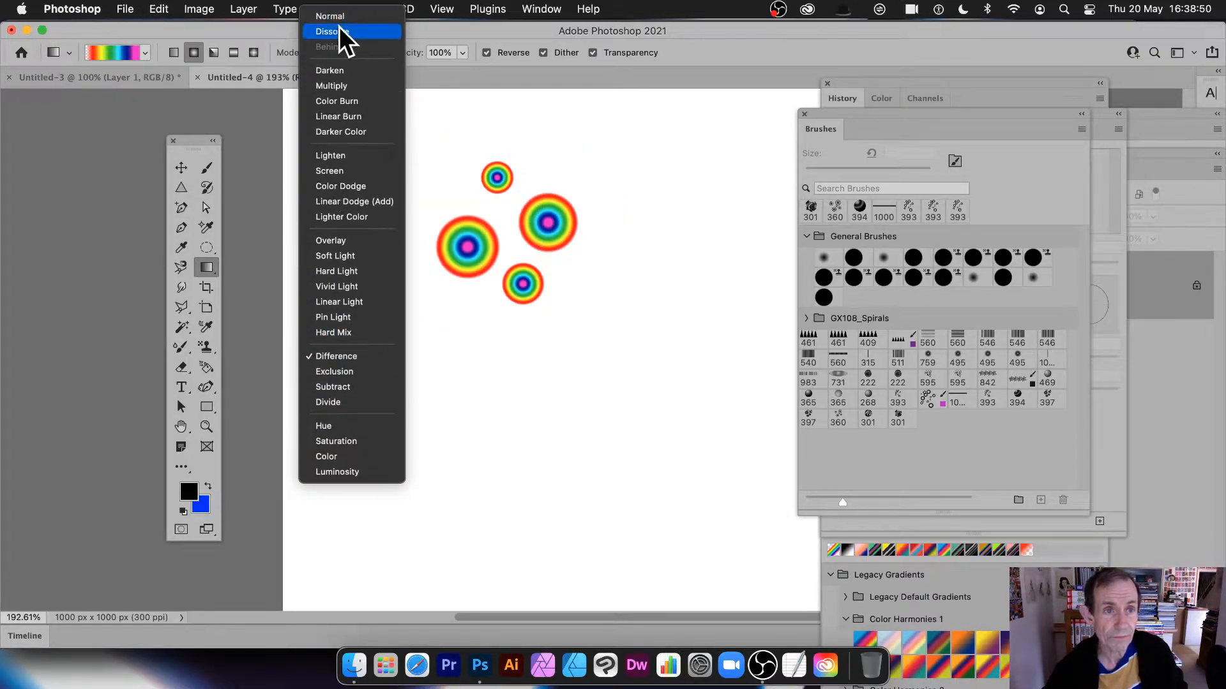
click(338, 16)
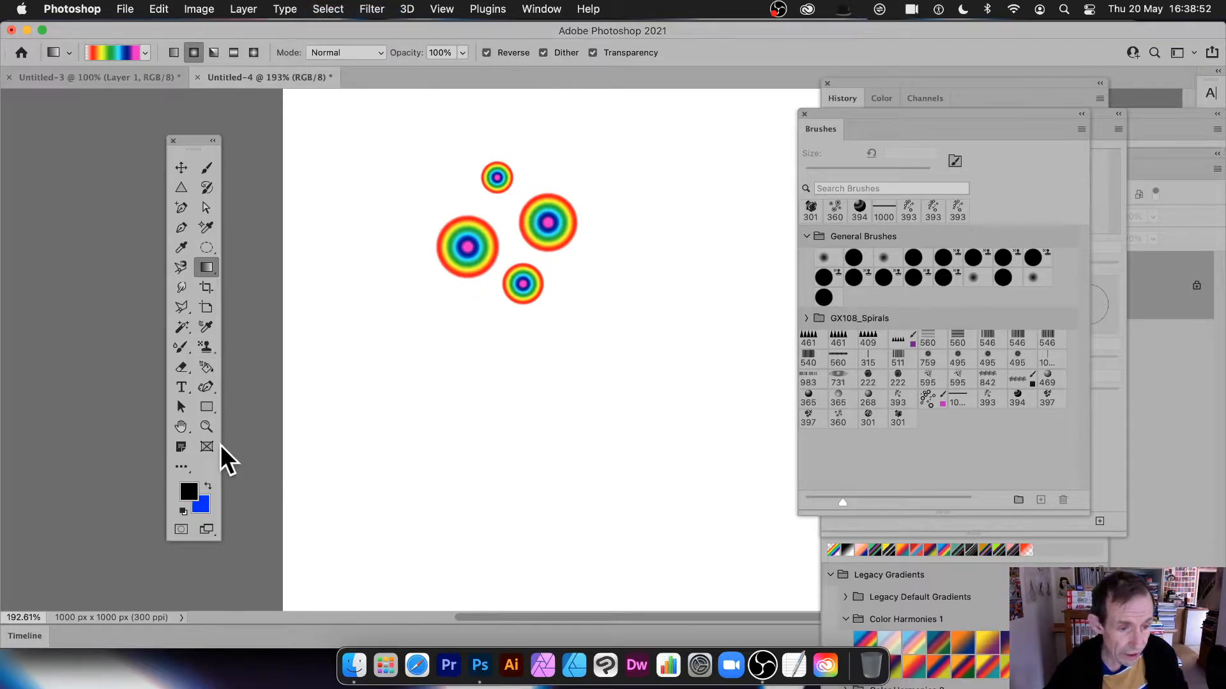
Add two tiny radial rainbow circles in the gap between the existing circles, undoing the larger third one.
click(204, 427)
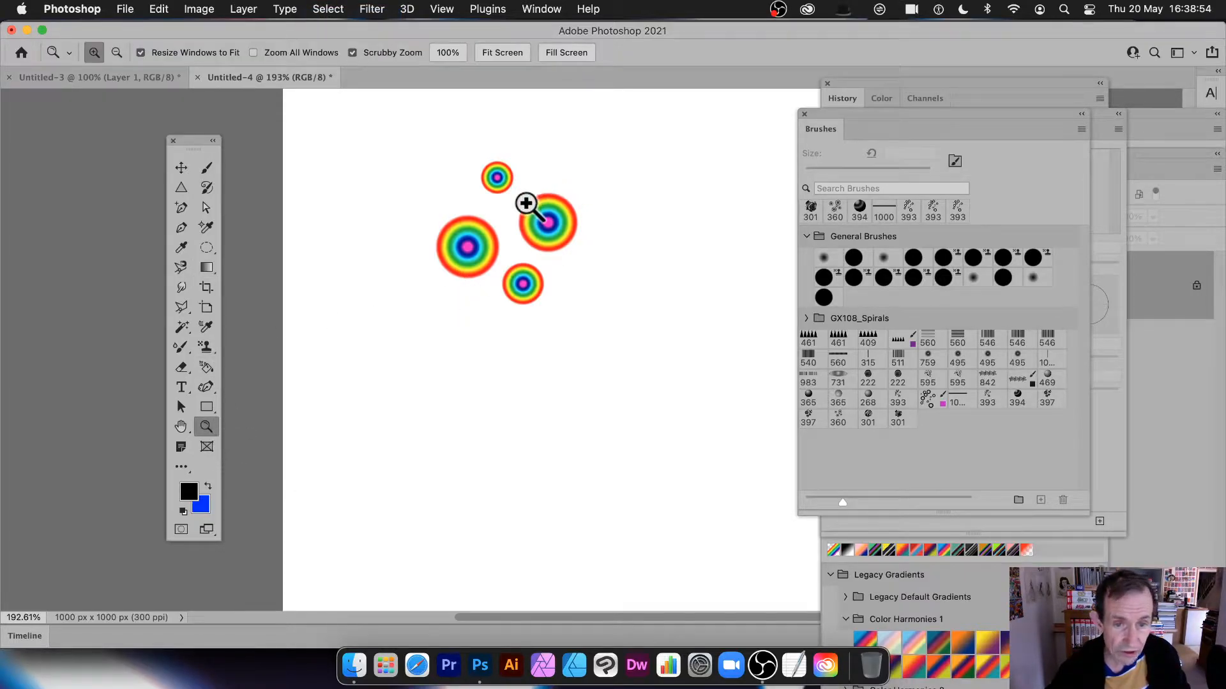
drag(495, 248, 533, 262)
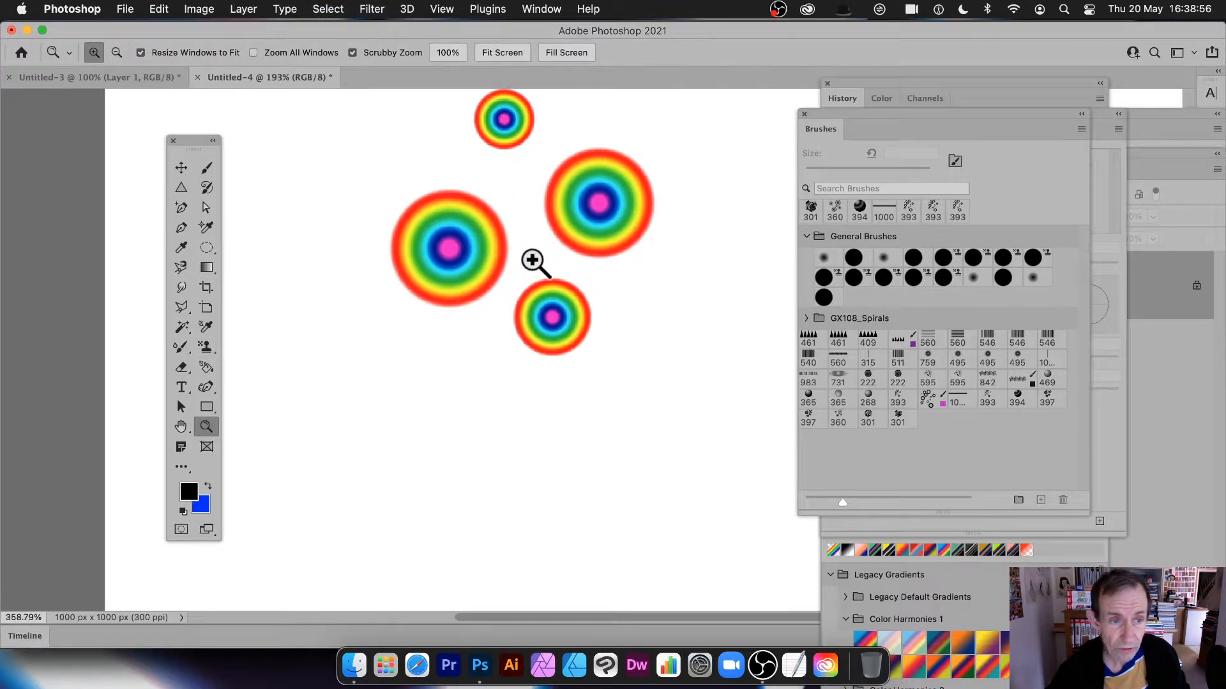
click(207, 270)
drag(499, 177, 506, 186)
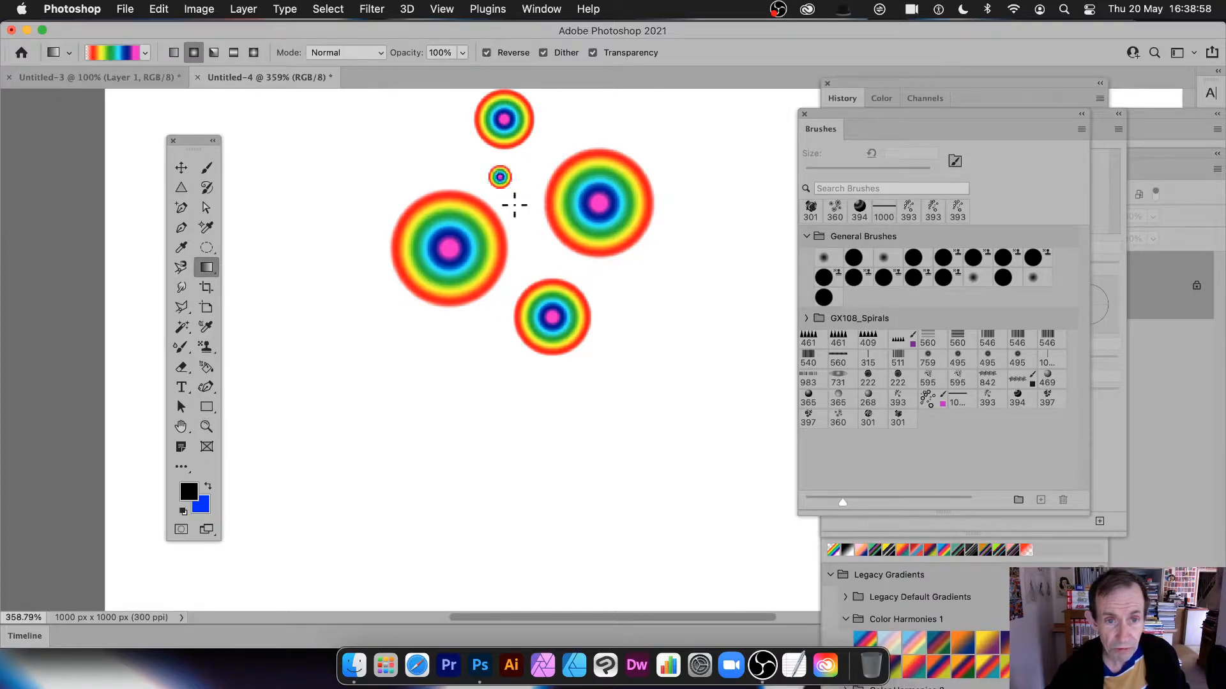
drag(526, 236, 549, 249)
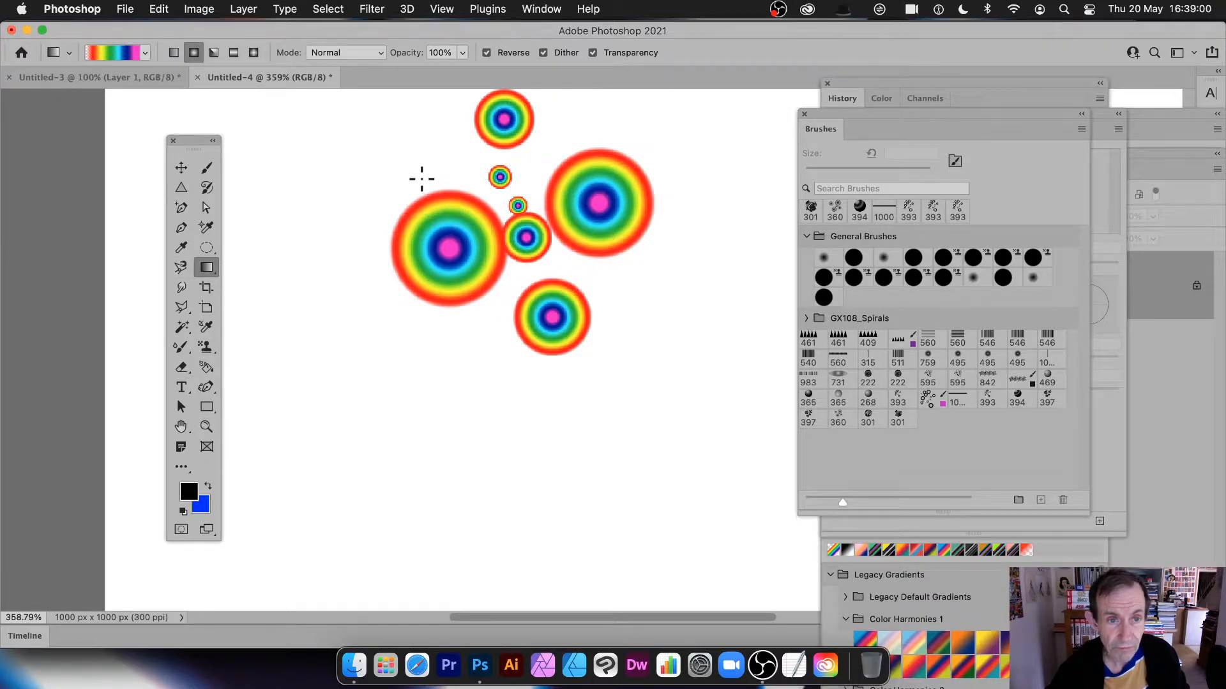
key(super+z)
Draw six more radial rainbow circles of varying small to medium sizes around the outside of the cluster.
drag(378, 153, 361, 223)
drag(357, 305, 377, 321)
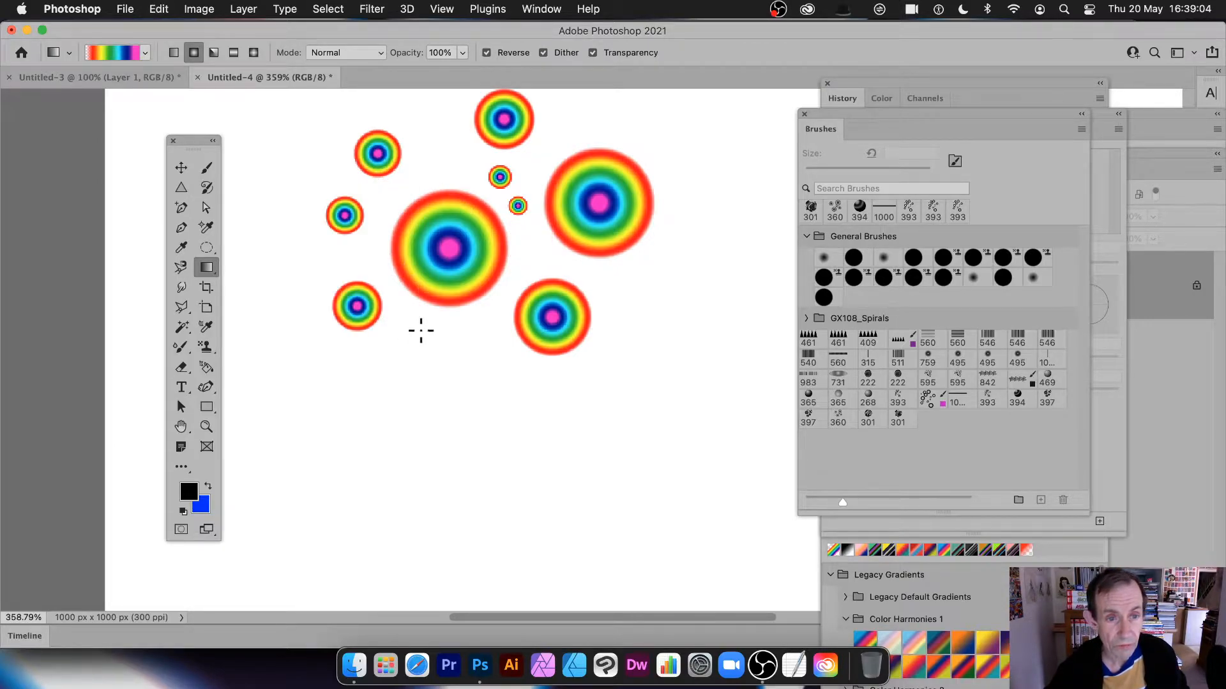
drag(504, 384, 504, 385)
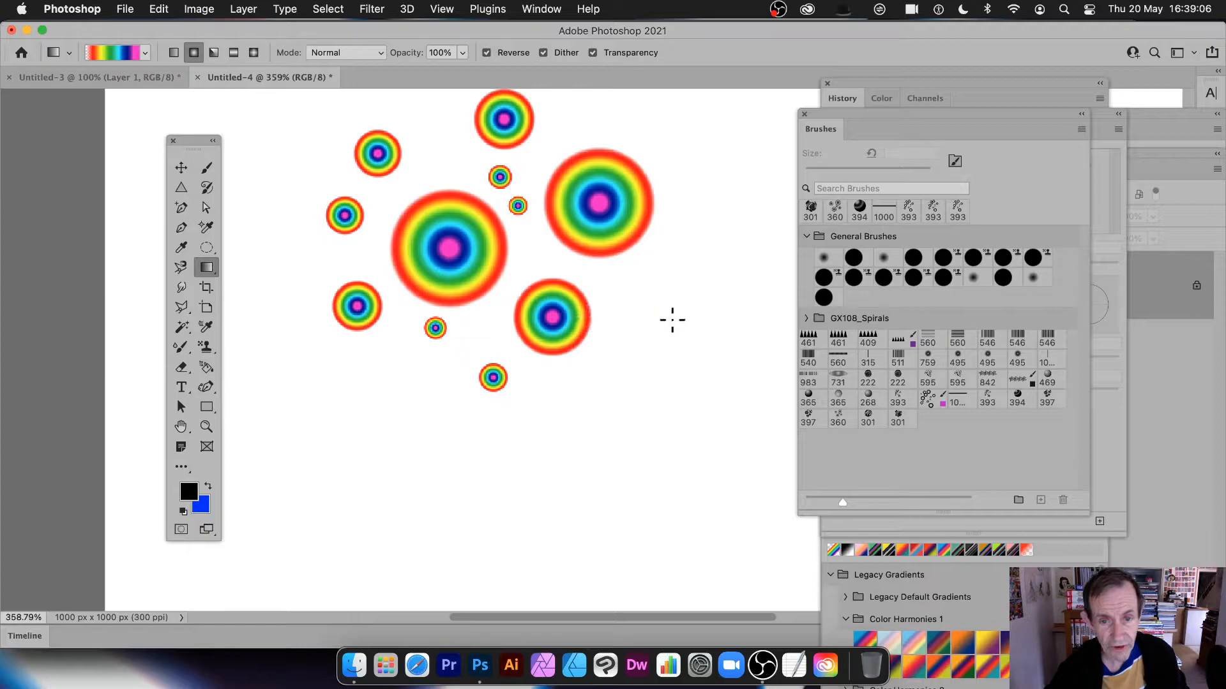
drag(633, 295, 672, 320)
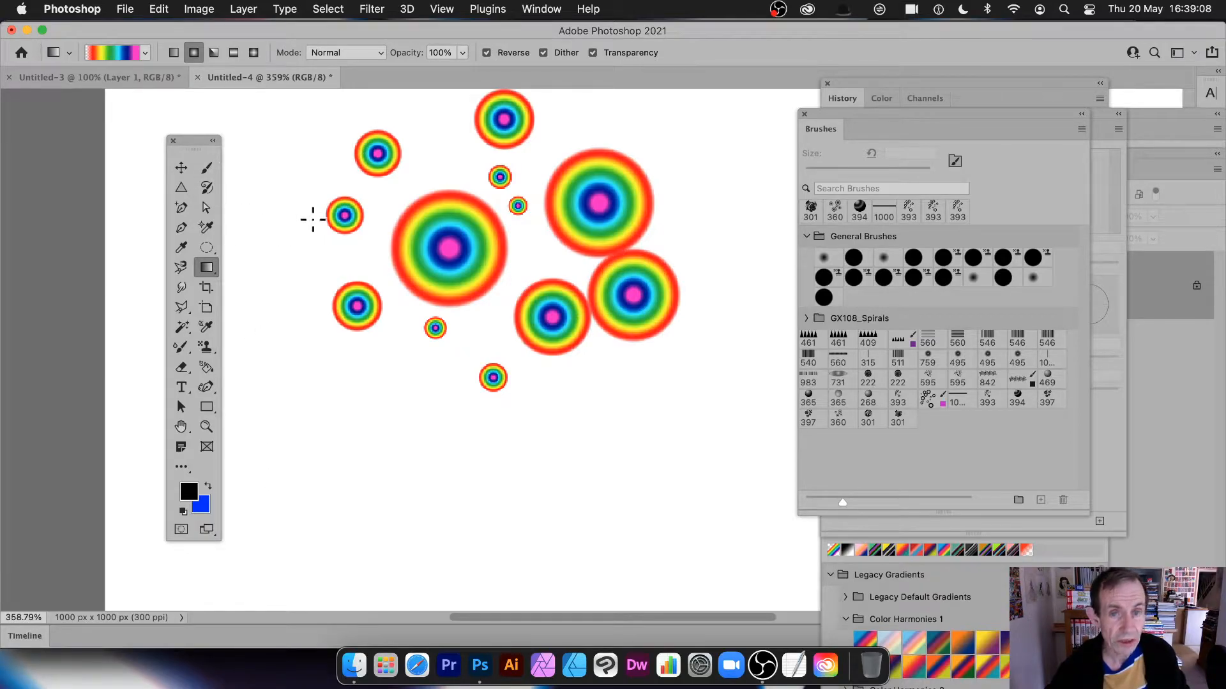
Define the cluster of rainbow circles as a brush preset named Sampled Brush 34, and select it for the Brush tool.
click(206, 427)
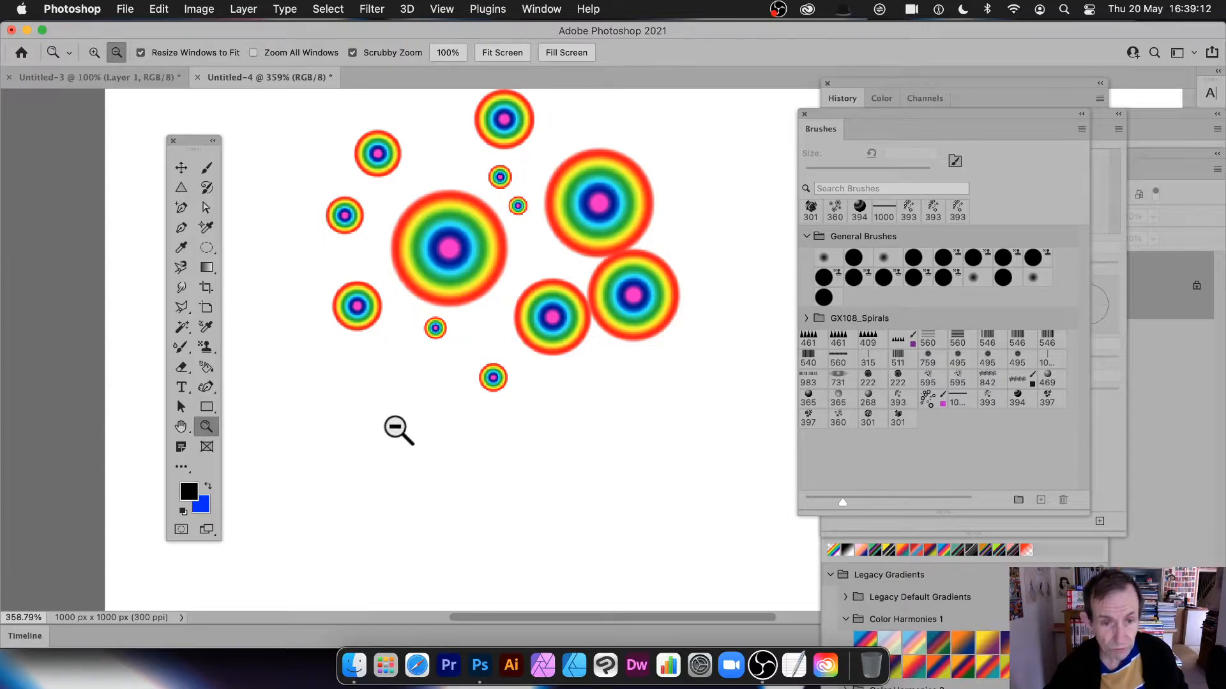
drag(430, 419, 400, 400)
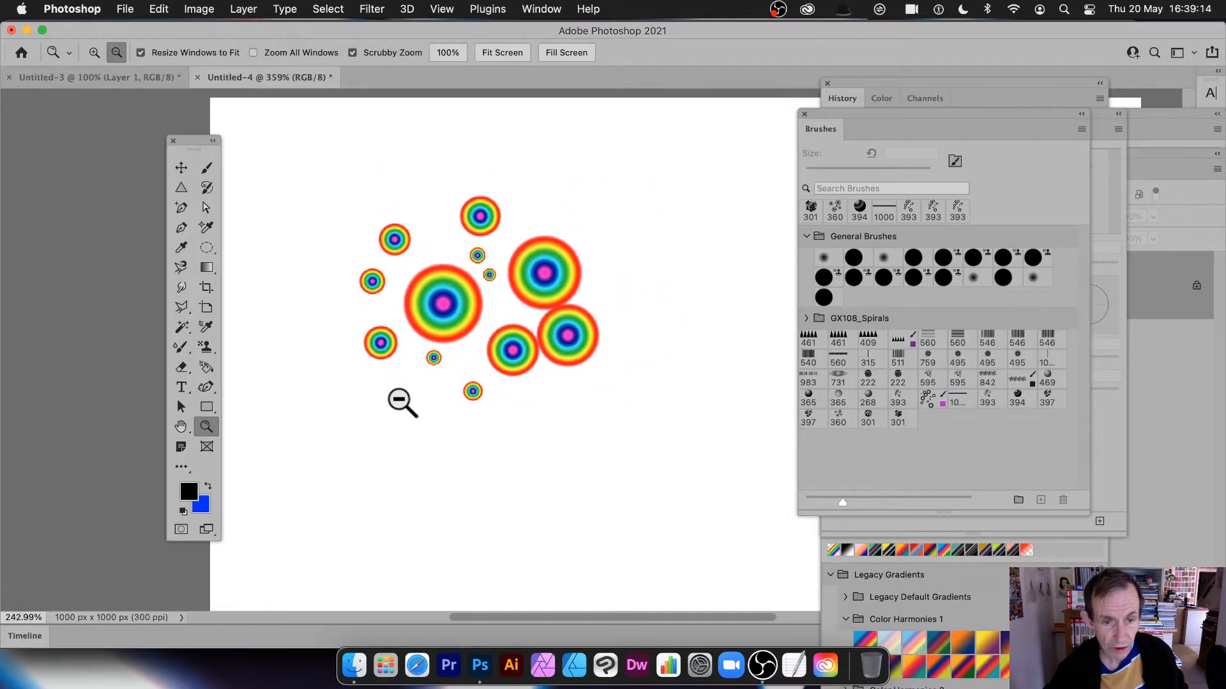
click(182, 168)
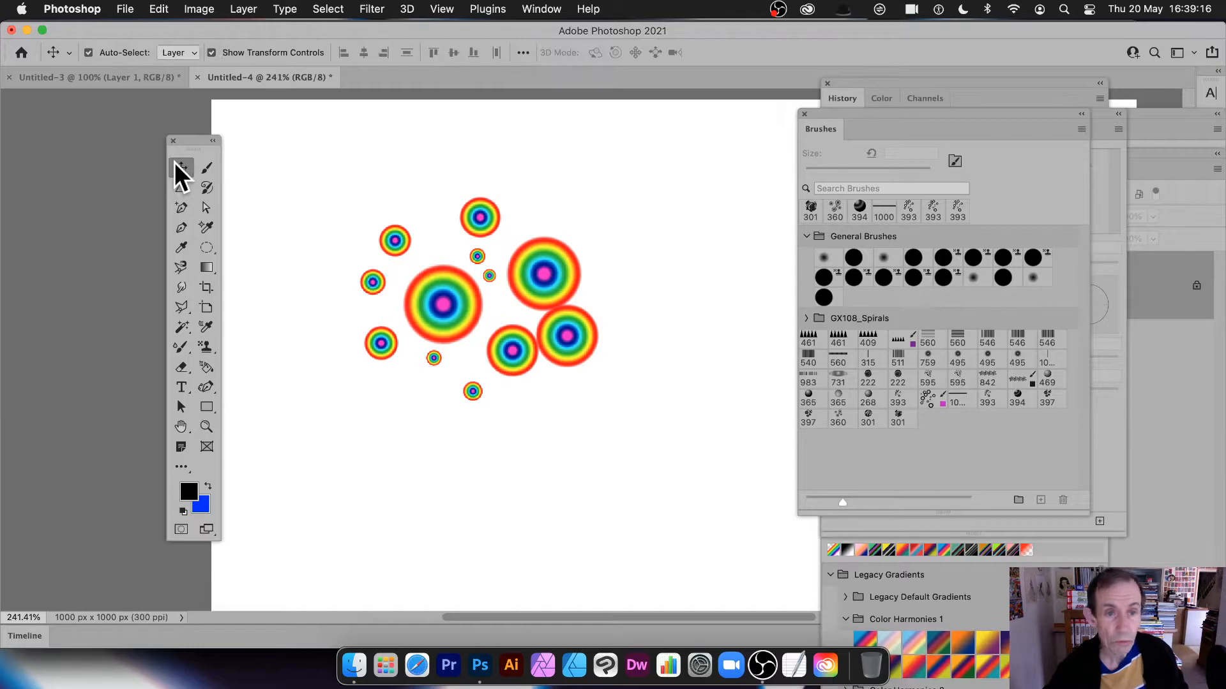
click(159, 8)
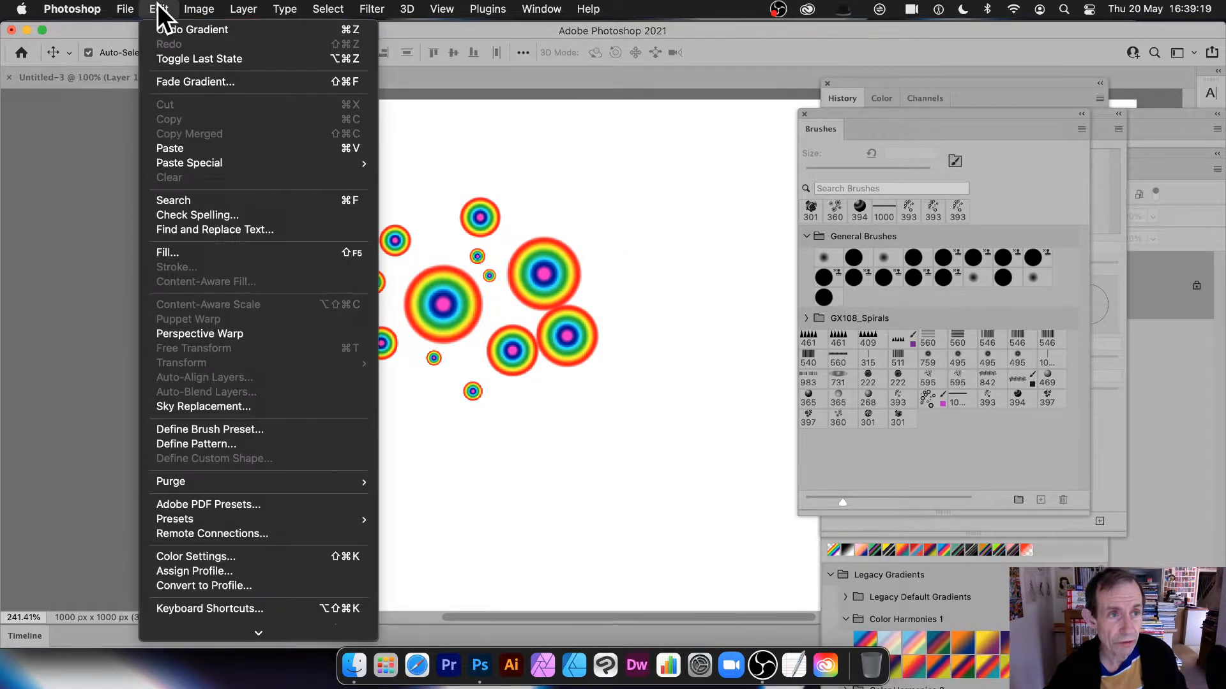
click(210, 429)
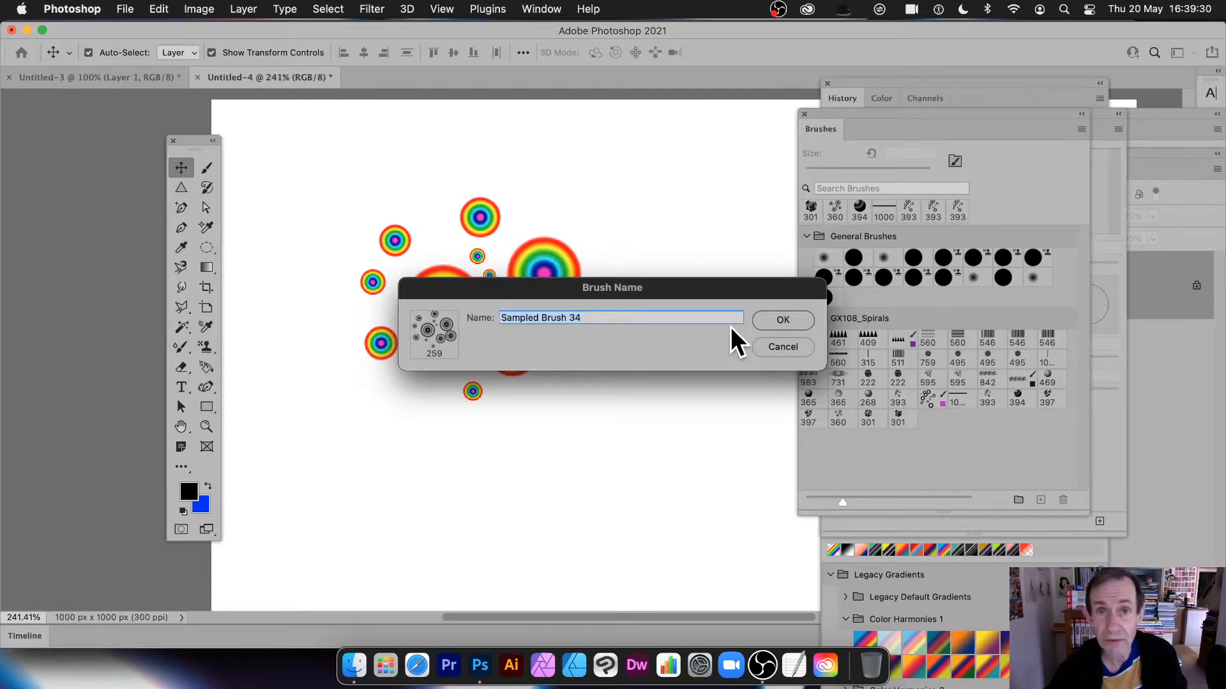
click(792, 314)
click(929, 422)
click(930, 422)
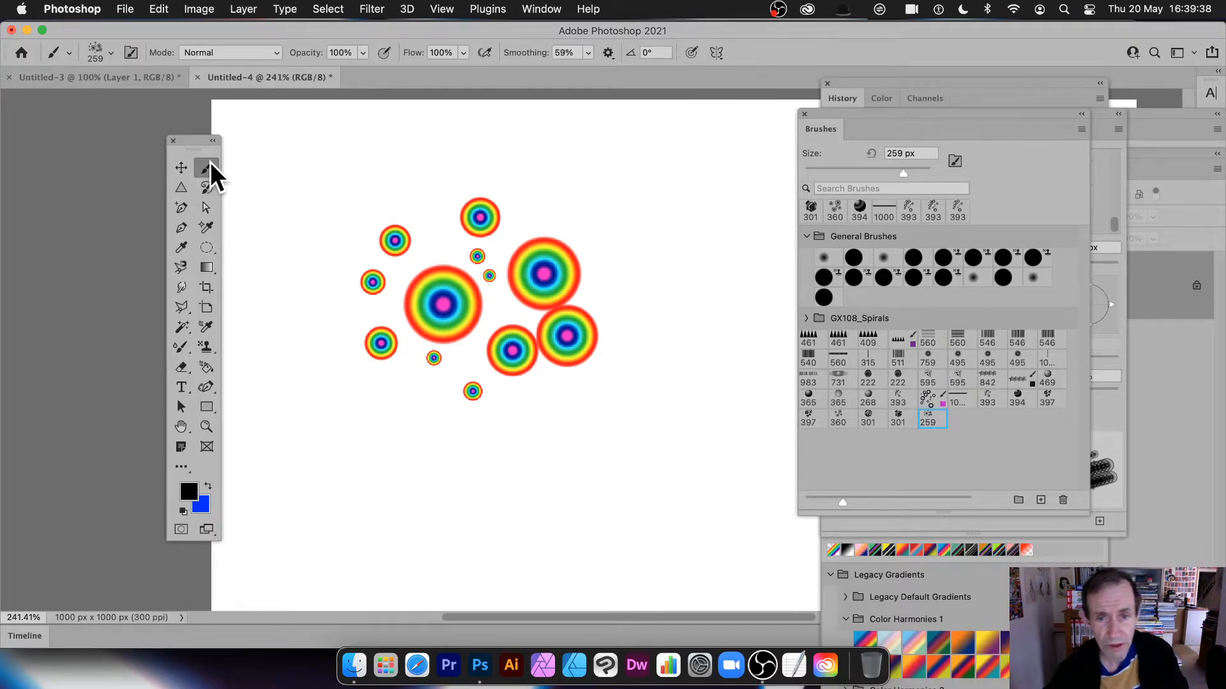
Paint trial strokes in black around the rainbow circles with the new 259 px brush, and undo them.
drag(602, 180, 660, 194)
mouse_move(686, 510)
mouse_down()
mouse_move(423, 467)
mouse_move(293, 415)
mouse_move(289, 364)
mouse_up()
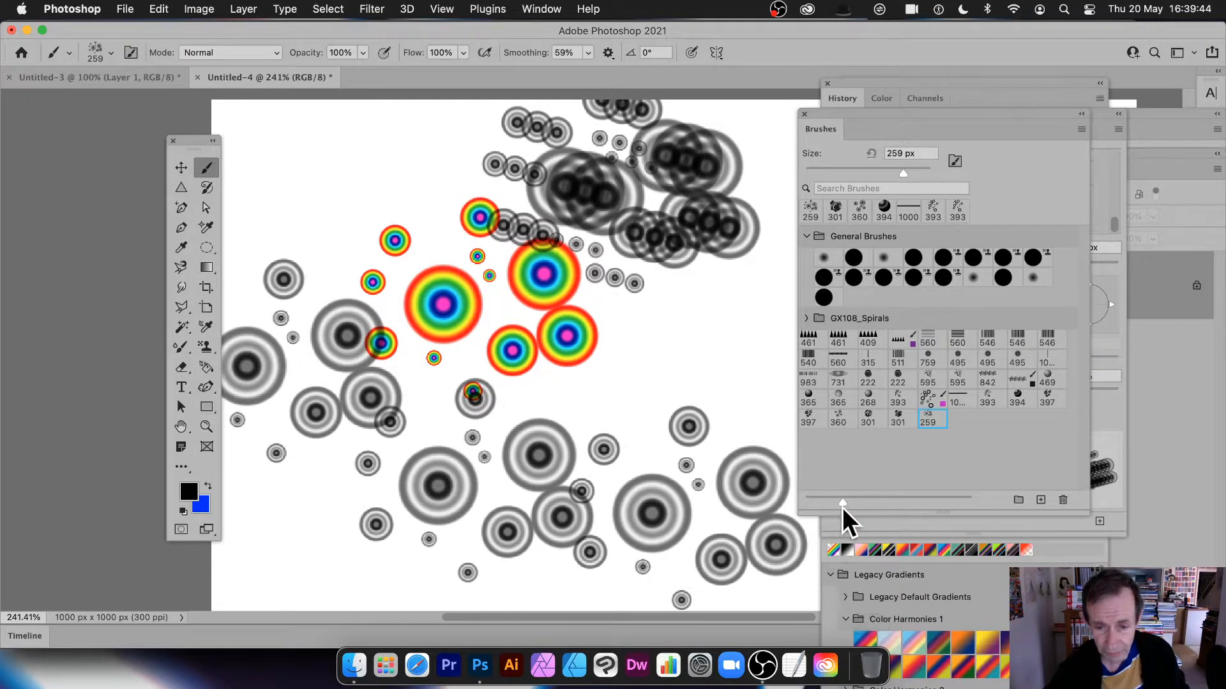
key(super+z)
key(super+z)
key(super+z)
key(super+z)
key(super+z)
key(super+z)
key(super+z)
key(super+z)
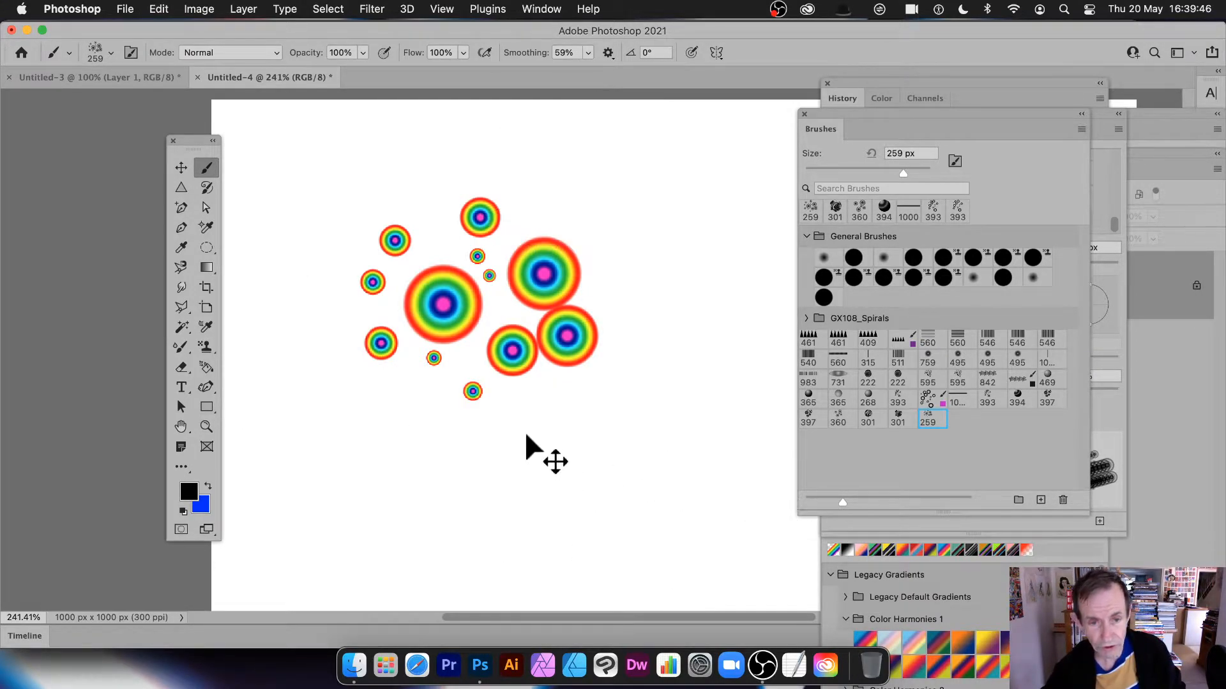
Undo all the radial rainbow circles to leave a blank white canvas.
key(super+z)
key(super+z)
key(super+z)
key(super+z)
key(super+z)
key(super+z)
key(super+z)
key(super+z)
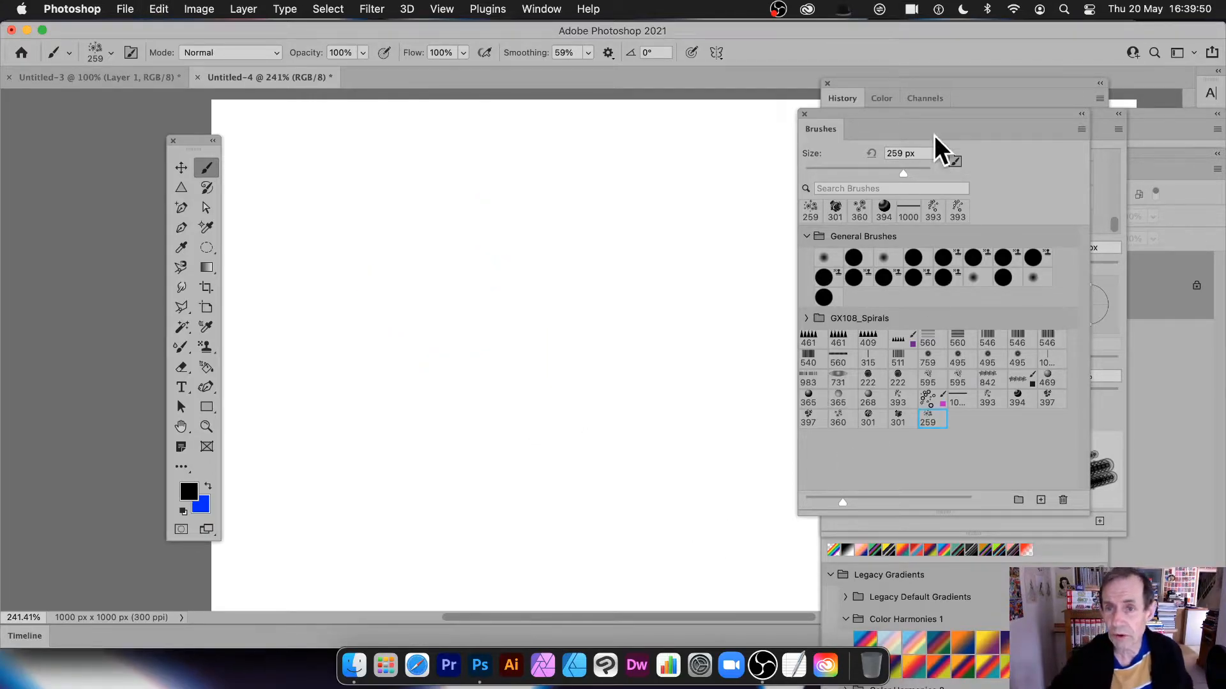
Move the Brushes panel aside and place the Brush Settings panel so that all its options are accessible.
drag(859, 122, 1089, 254)
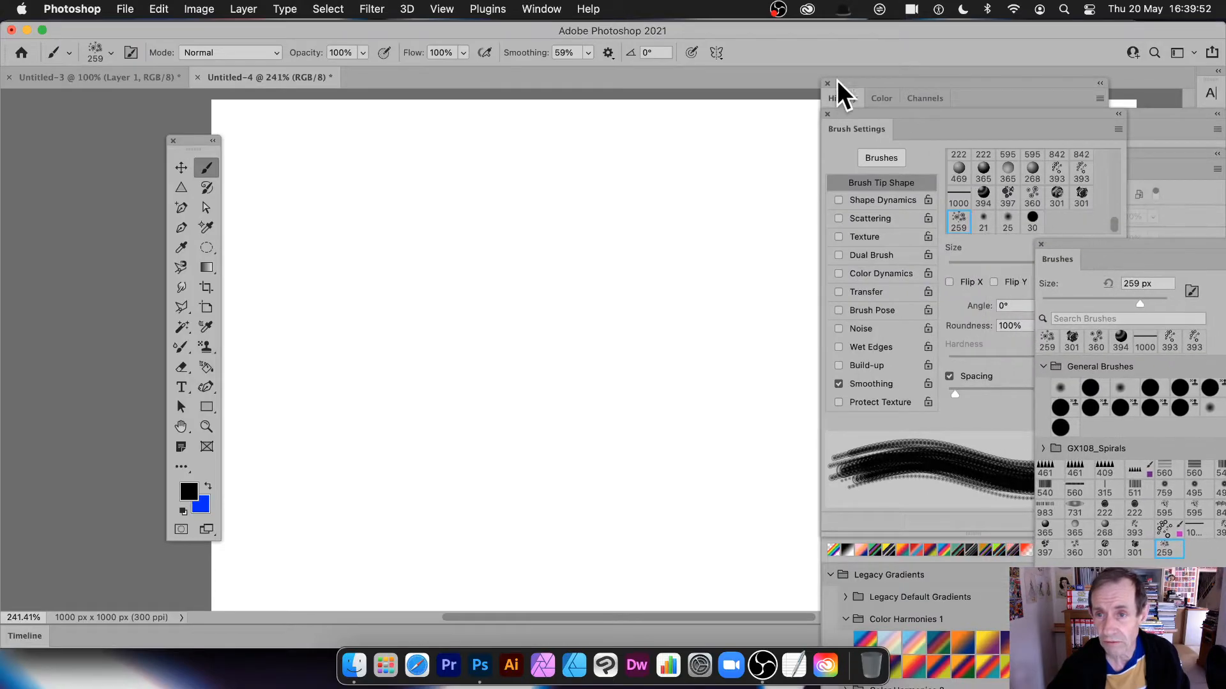
drag(864, 128, 715, 121)
click(542, 9)
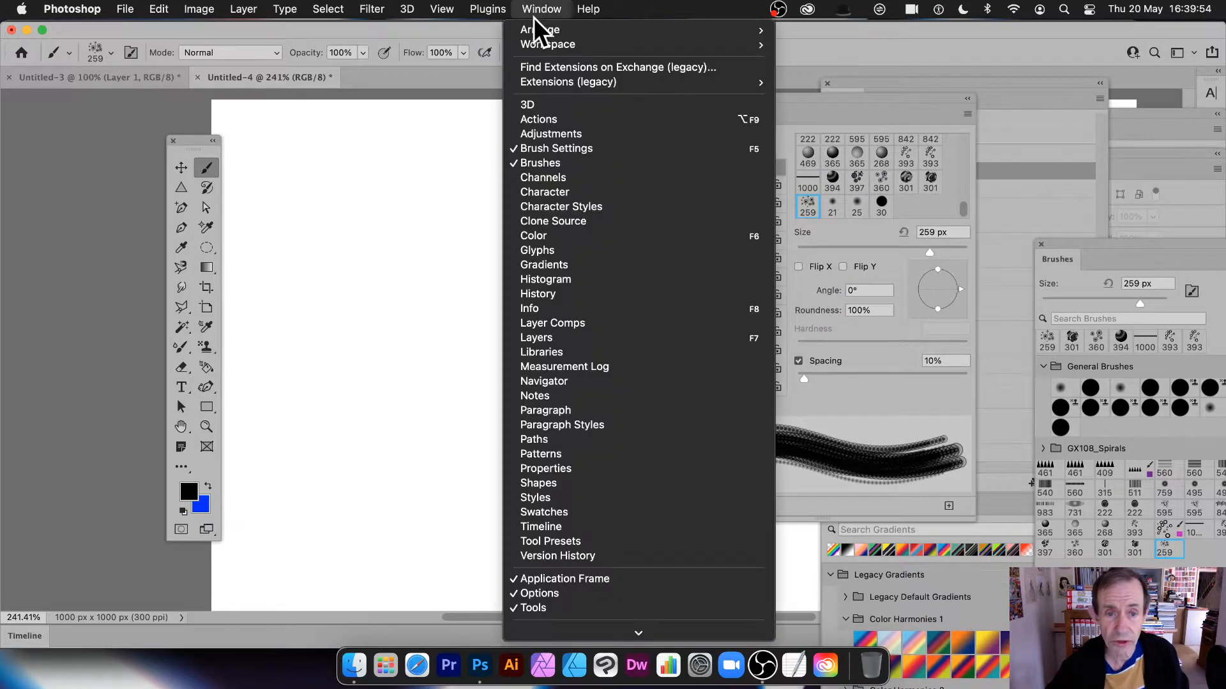
click(884, 96)
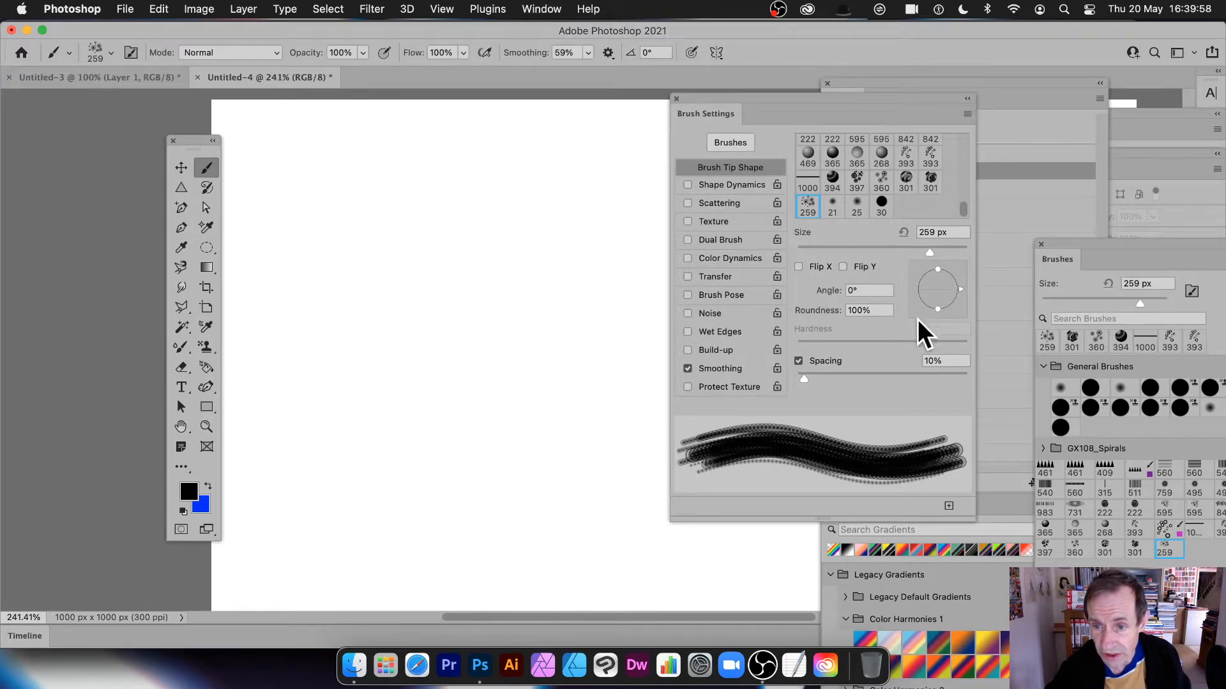
Try a brush spacing of 59% with a trial stroke on the canvas, and undo the stroke.
drag(820, 377, 845, 377)
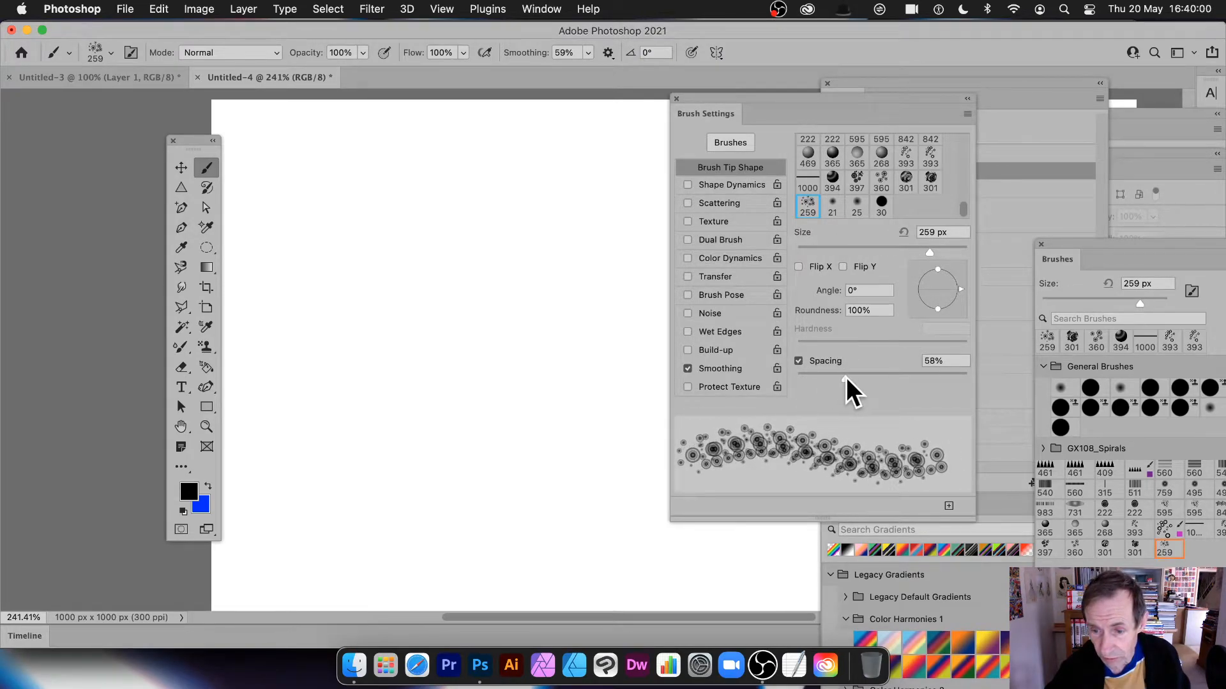
mouse_move(267, 231)
mouse_down()
mouse_move(409, 233)
mouse_move(545, 260)
mouse_move(623, 364)
mouse_move(376, 402)
mouse_move(543, 334)
mouse_move(520, 363)
mouse_move(507, 297)
mouse_up()
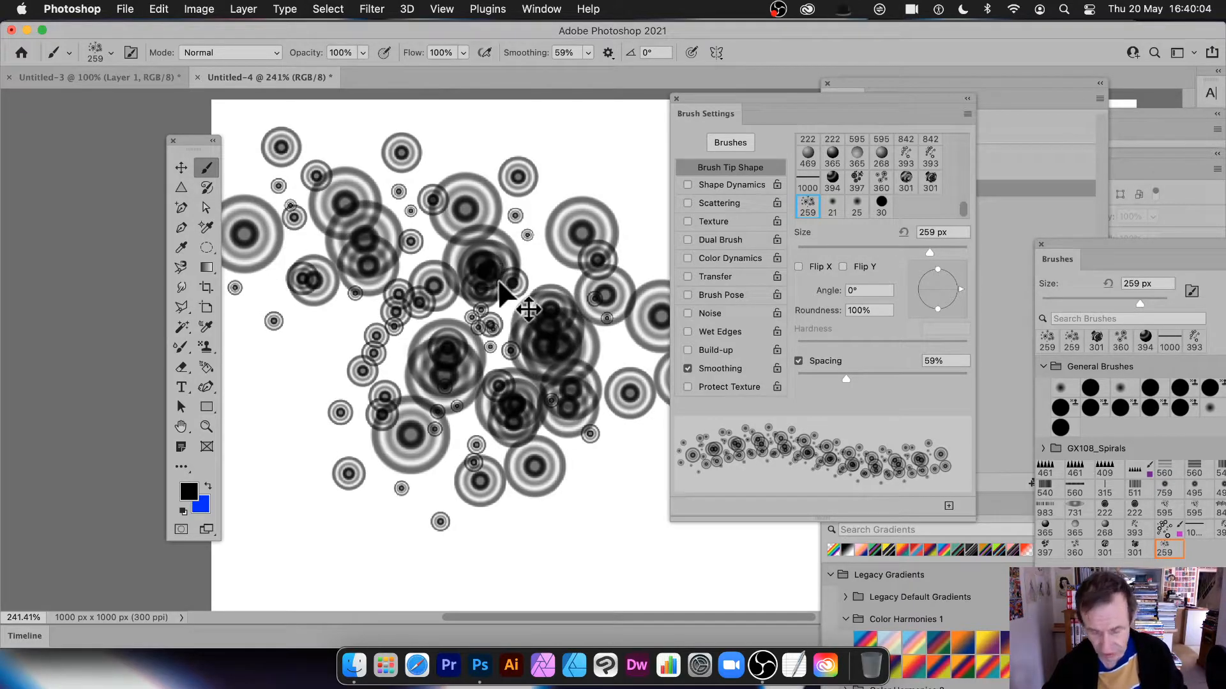
key(super+z)
Set the brush spacing to 117%, test it with a winding stroke across the canvas, and undo the stroke.
drag(860, 378, 889, 378)
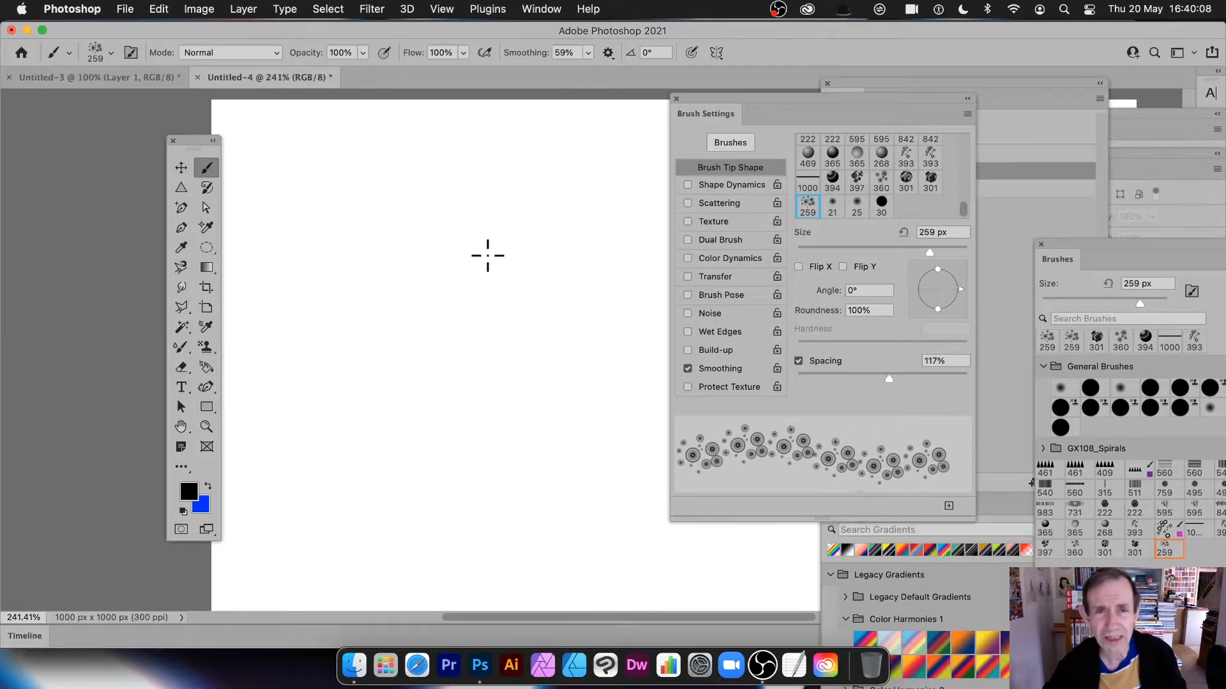
mouse_move(268, 225)
mouse_down()
mouse_move(351, 252)
mouse_move(616, 267)
mouse_up()
mouse_move(632, 420)
mouse_down()
mouse_move(446, 460)
mouse_move(390, 418)
mouse_move(509, 393)
mouse_up()
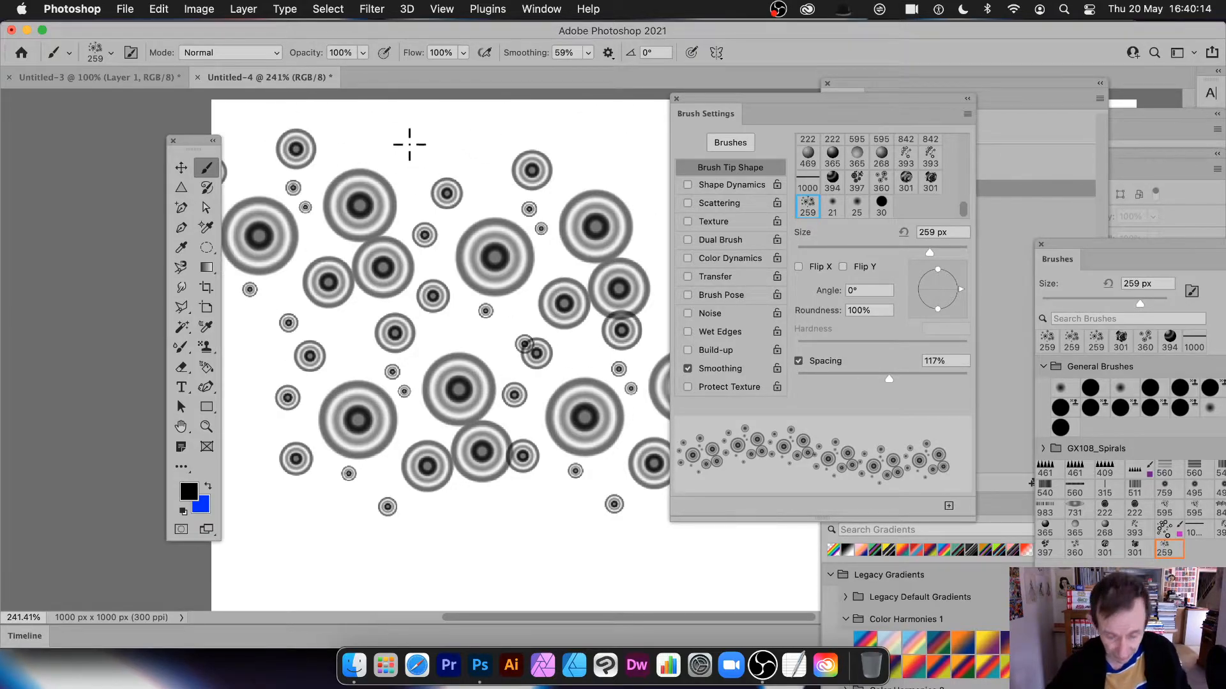
key(super+z)
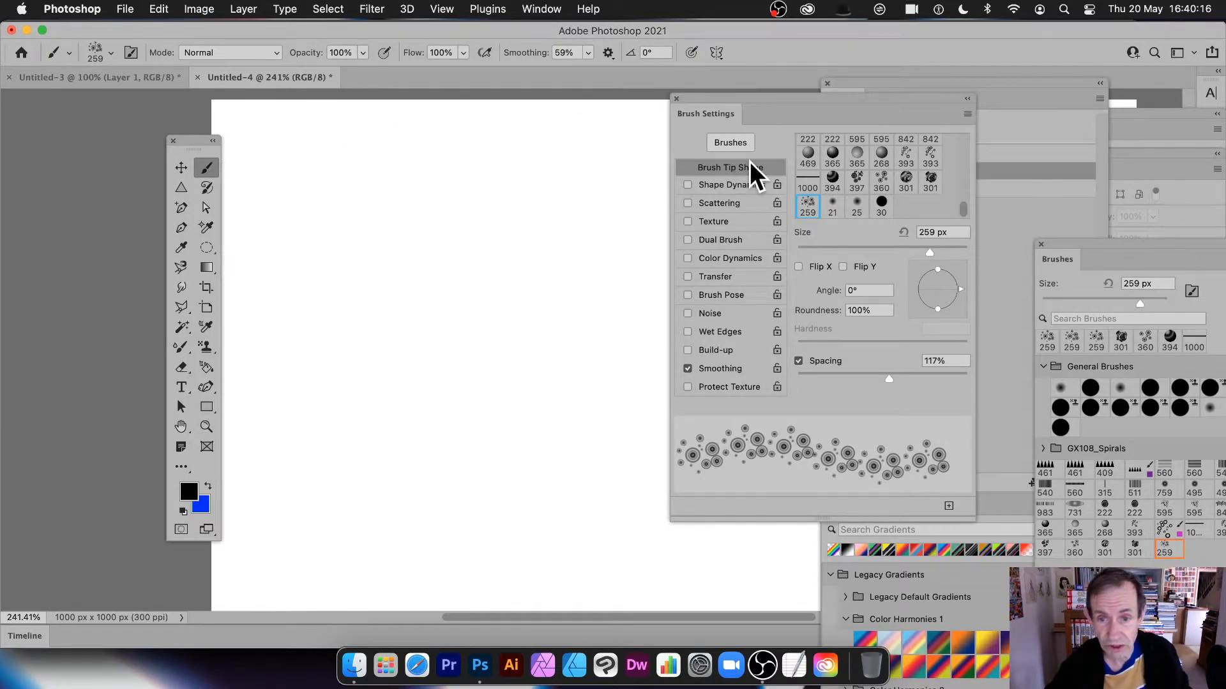
Reduce the brush size to 146 px and enable Shape Dynamics with 84% size jitter and 84% angle jitter.
drag(930, 253, 901, 253)
click(745, 187)
drag(894, 153, 938, 153)
mouse_move(828, 276)
mouse_down()
mouse_move(986, 292)
mouse_move(941, 281)
mouse_up()
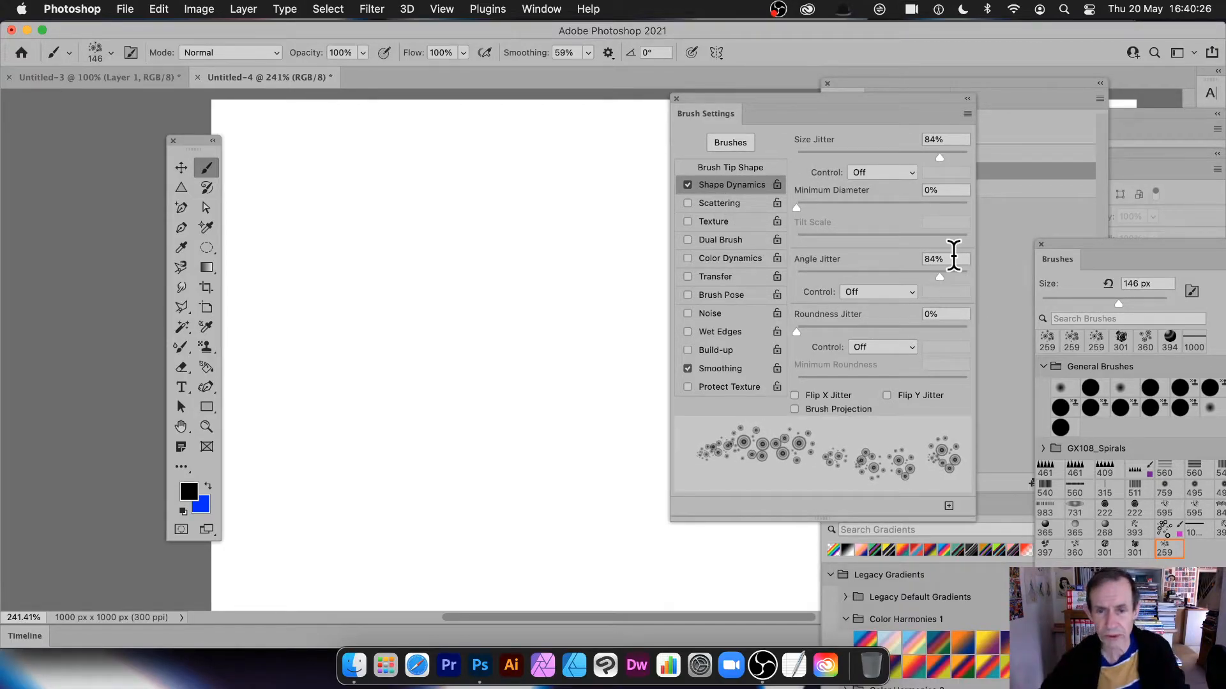
Enable Scattering with a scatter of 184%, and enable Color Dynamics with hue jitter at 90%.
click(716, 203)
drag(805, 153, 828, 157)
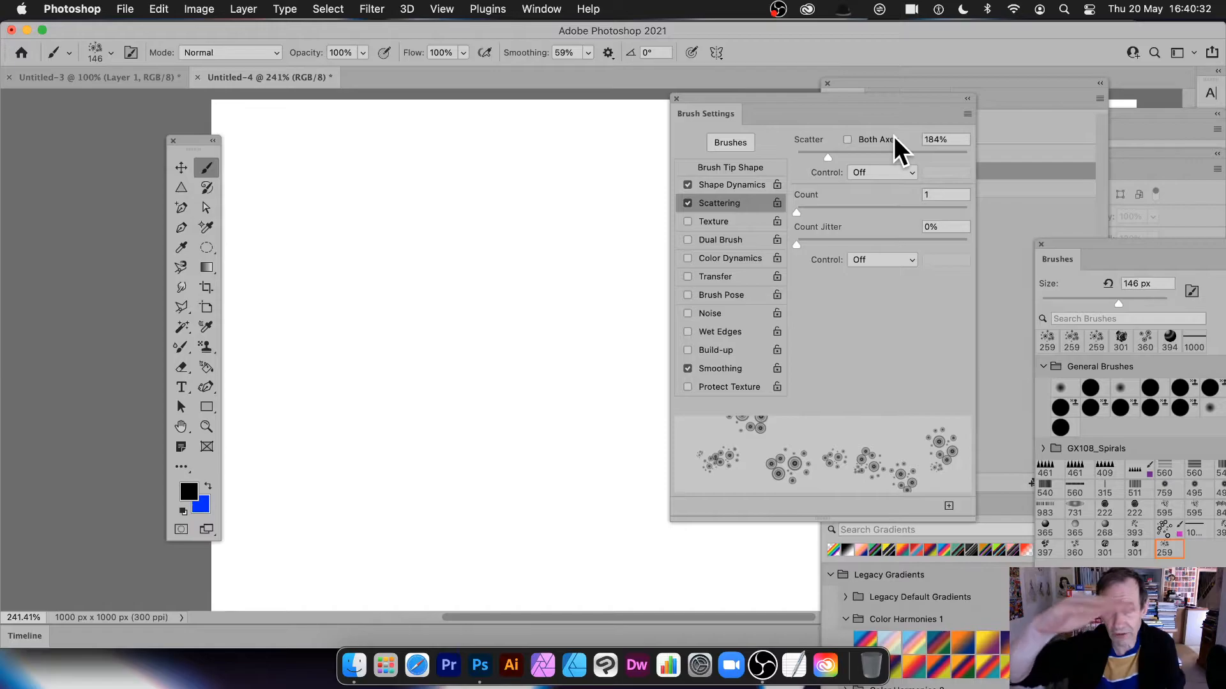
click(728, 258)
drag(942, 228, 951, 229)
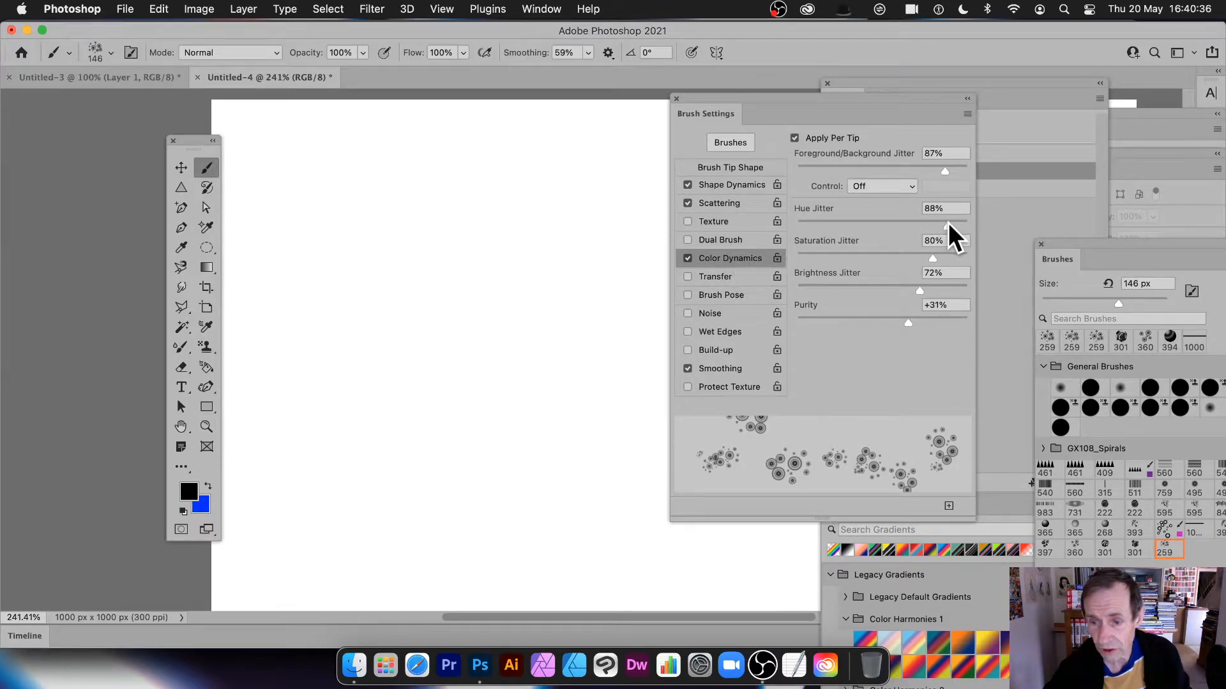
Set the foreground color to bright magenta, ff00ff.
click(189, 491)
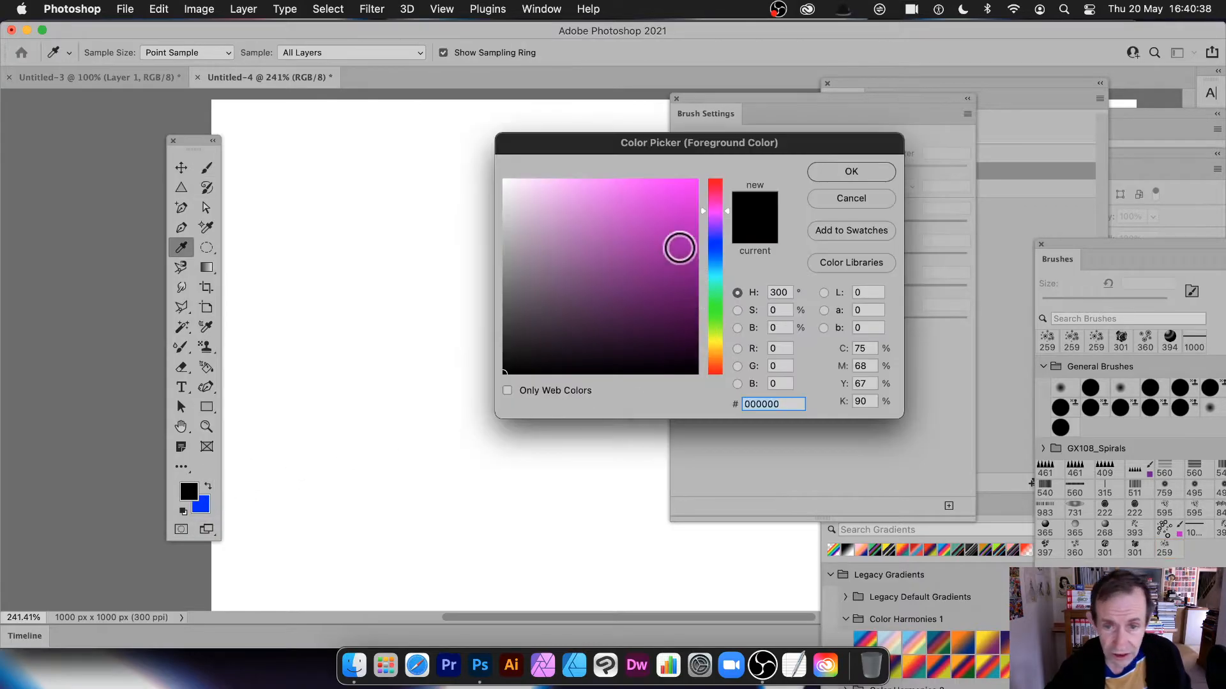
click(703, 183)
click(872, 171)
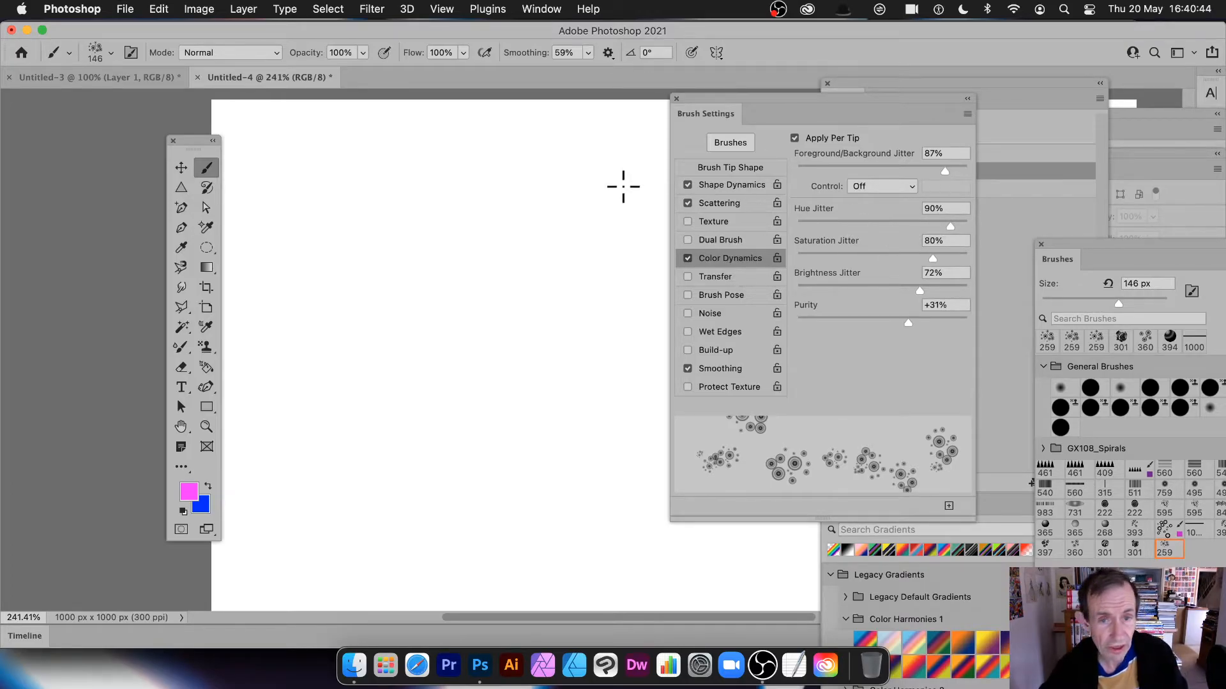
Paint trial multicolored circle clusters across the canvas with Apply Per Tip on, and undo them.
click(330, 170)
click(307, 220)
click(404, 195)
click(464, 312)
click(586, 326)
click(603, 408)
mouse_move(516, 448)
mouse_down()
mouse_move(289, 433)
mouse_move(408, 327)
mouse_move(612, 258)
mouse_move(484, 260)
mouse_move(567, 213)
mouse_move(424, 317)
mouse_move(402, 290)
mouse_move(354, 339)
mouse_up()
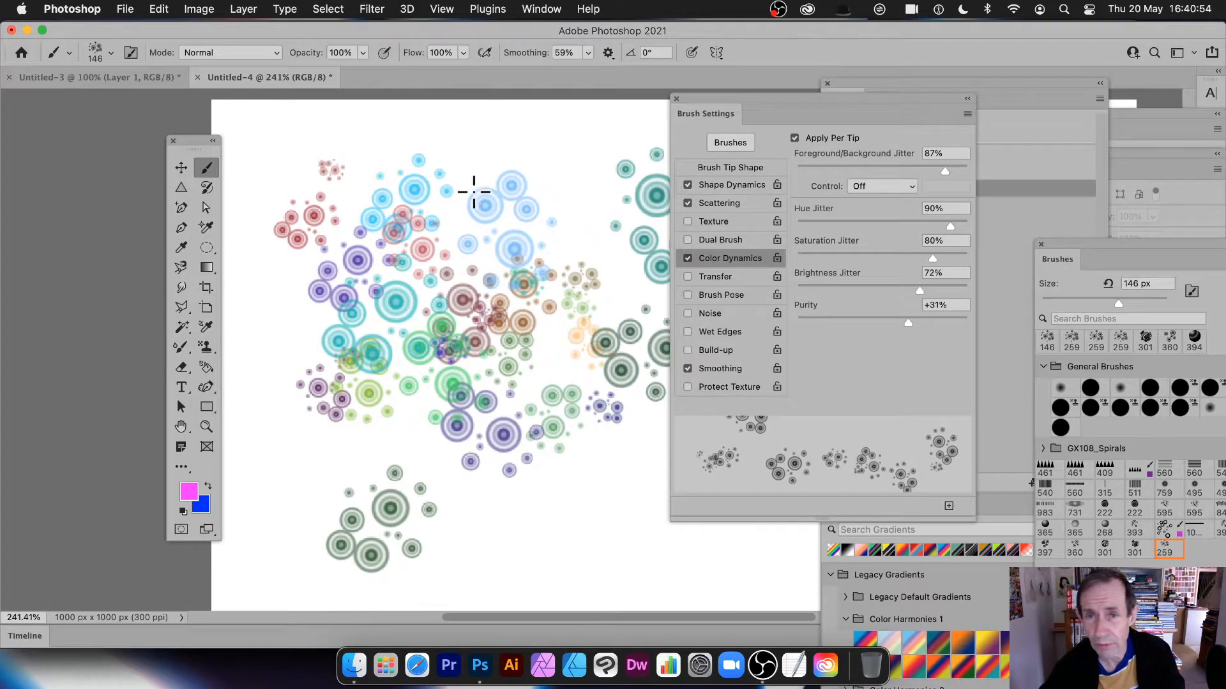
key(super+z)
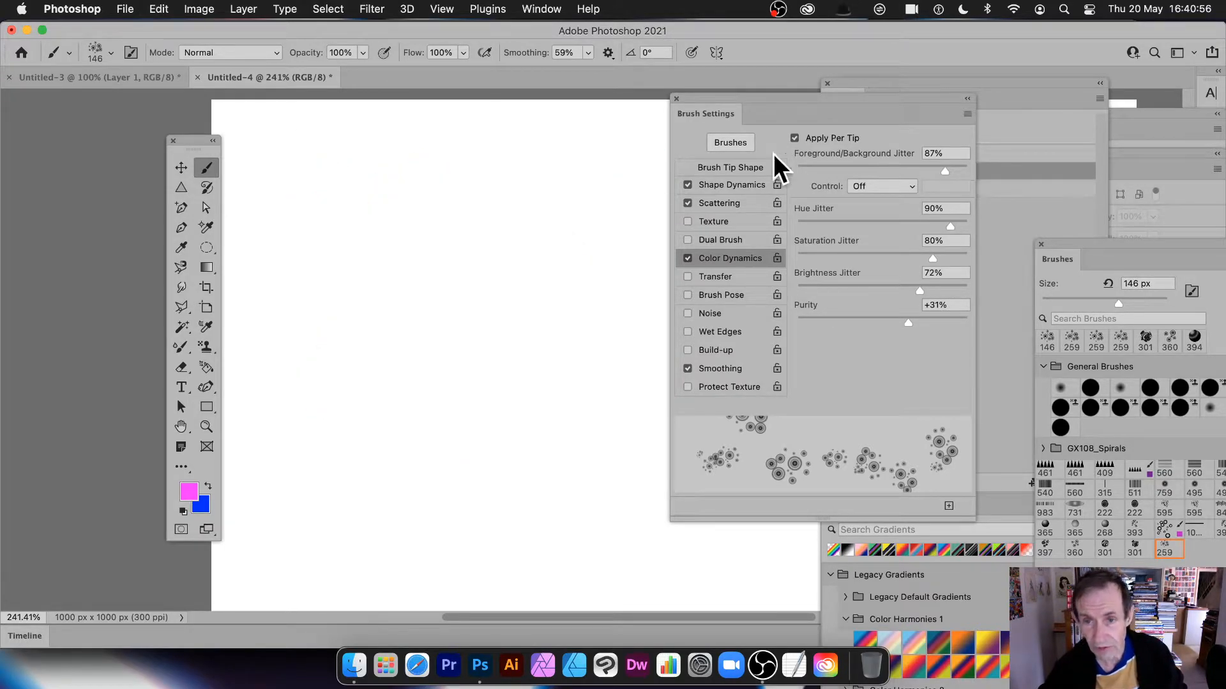
Switch off Apply Per Tip, paint four trial strokes and undo each one, and switch the option back on.
click(794, 139)
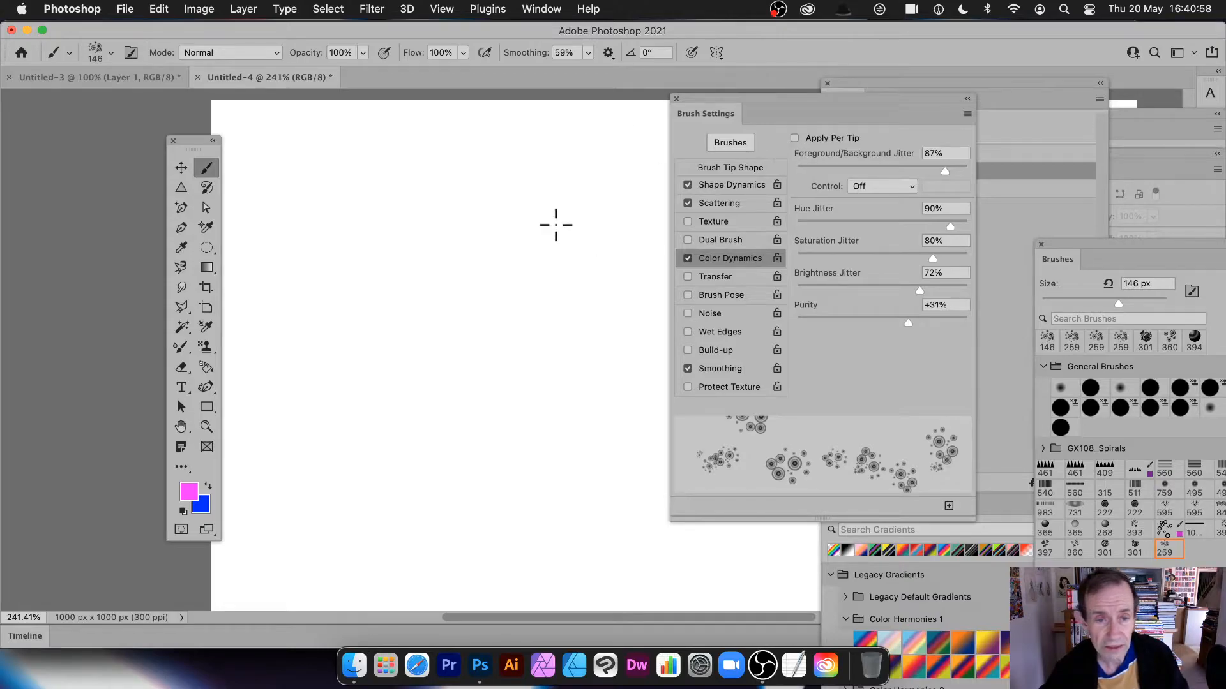
mouse_move(309, 166)
mouse_down()
mouse_move(363, 243)
mouse_move(455, 279)
mouse_move(560, 361)
mouse_move(597, 464)
mouse_move(447, 385)
mouse_move(296, 385)
mouse_move(491, 433)
mouse_move(457, 216)
mouse_move(520, 295)
mouse_up()
key(super+z)
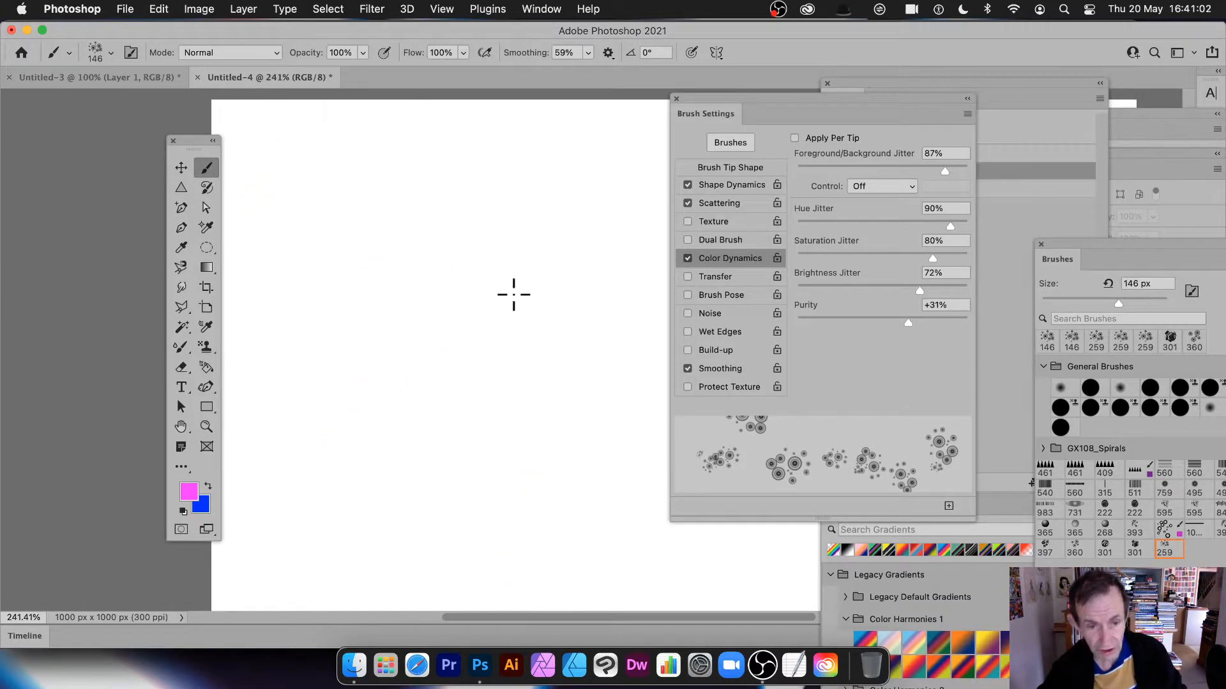
mouse_move(366, 186)
mouse_down()
mouse_move(385, 241)
mouse_move(549, 386)
mouse_move(618, 525)
mouse_up()
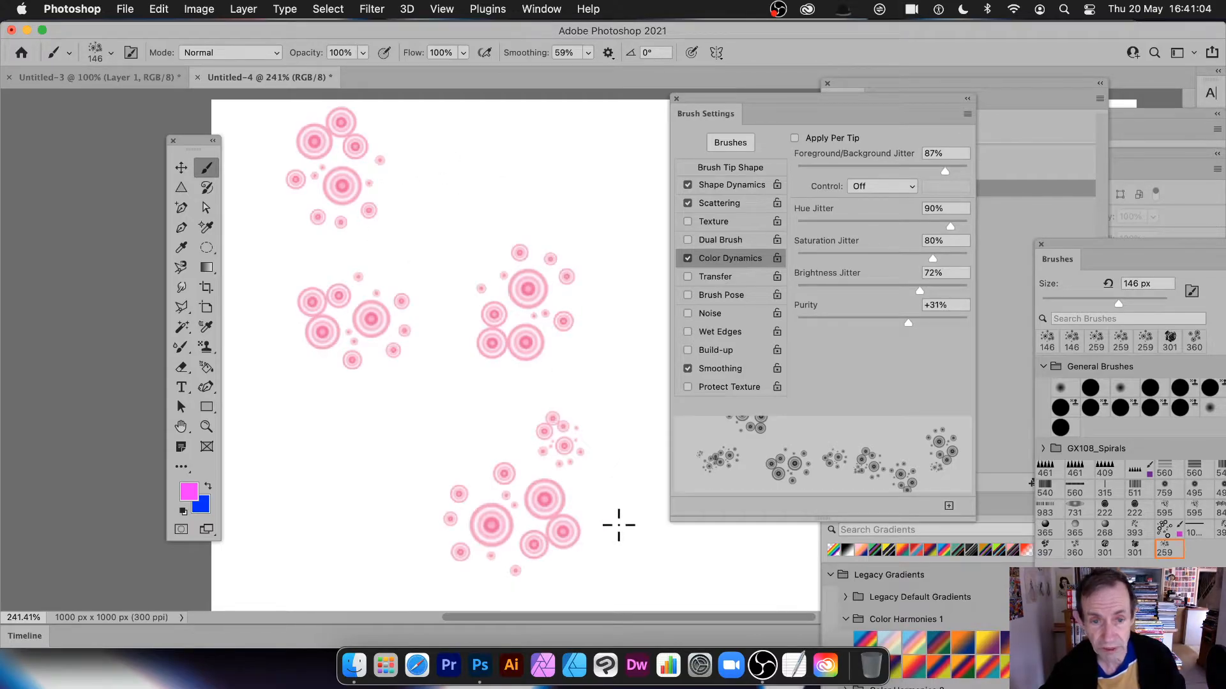
key(super+z)
mouse_move(339, 175)
mouse_down()
mouse_move(636, 420)
mouse_move(639, 473)
mouse_move(358, 297)
mouse_up()
key(super+z)
mouse_move(386, 212)
mouse_down()
mouse_move(607, 416)
mouse_move(517, 549)
mouse_up()
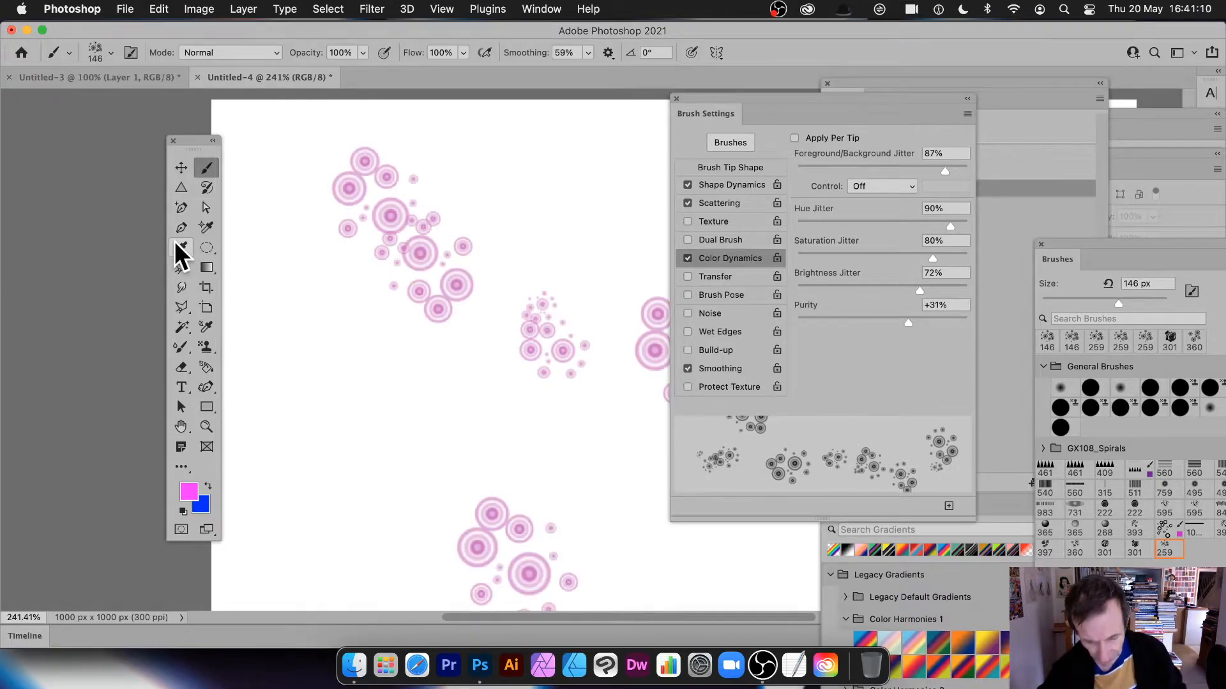
key(super+z)
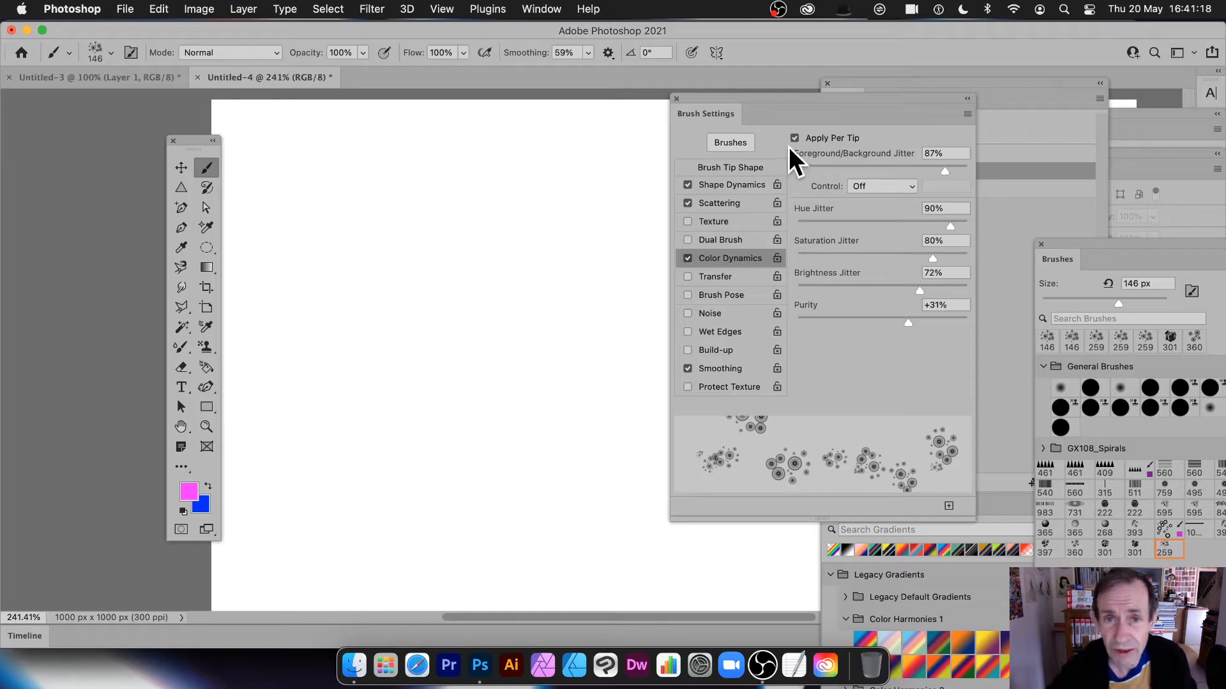
Save the brush as a preset named Sampled Brush 34 color design with tool settings and color, and move the Brushes panel over the canvas.
click(967, 113)
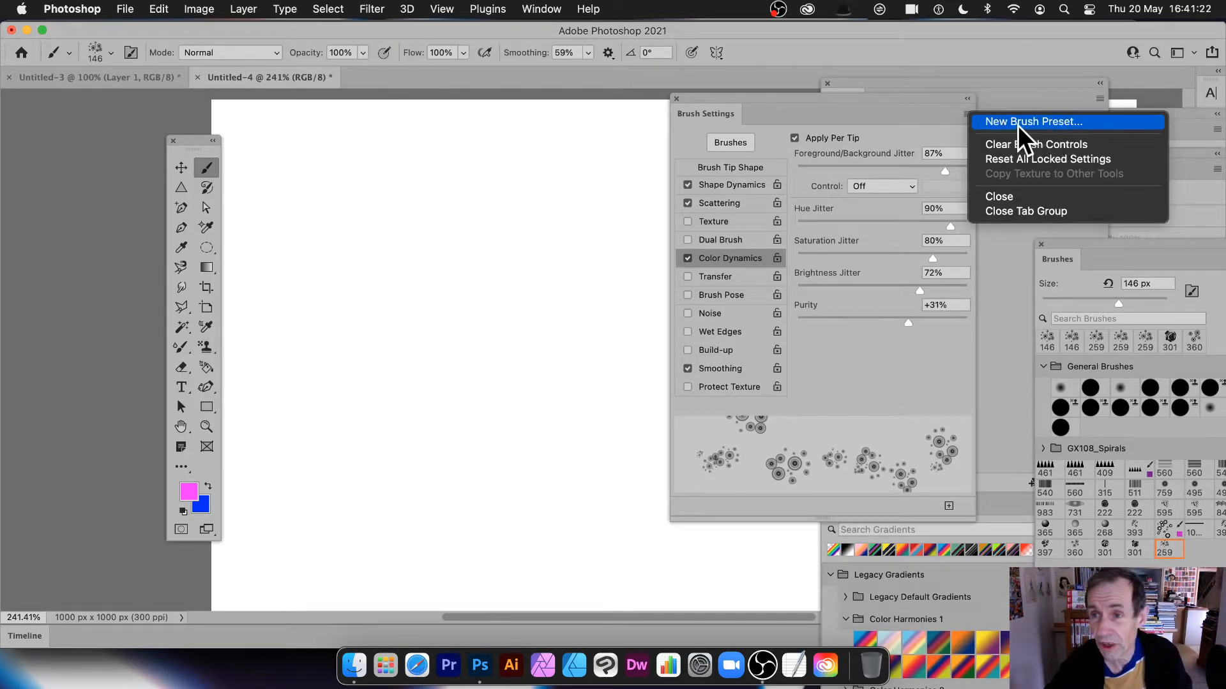
click(1064, 124)
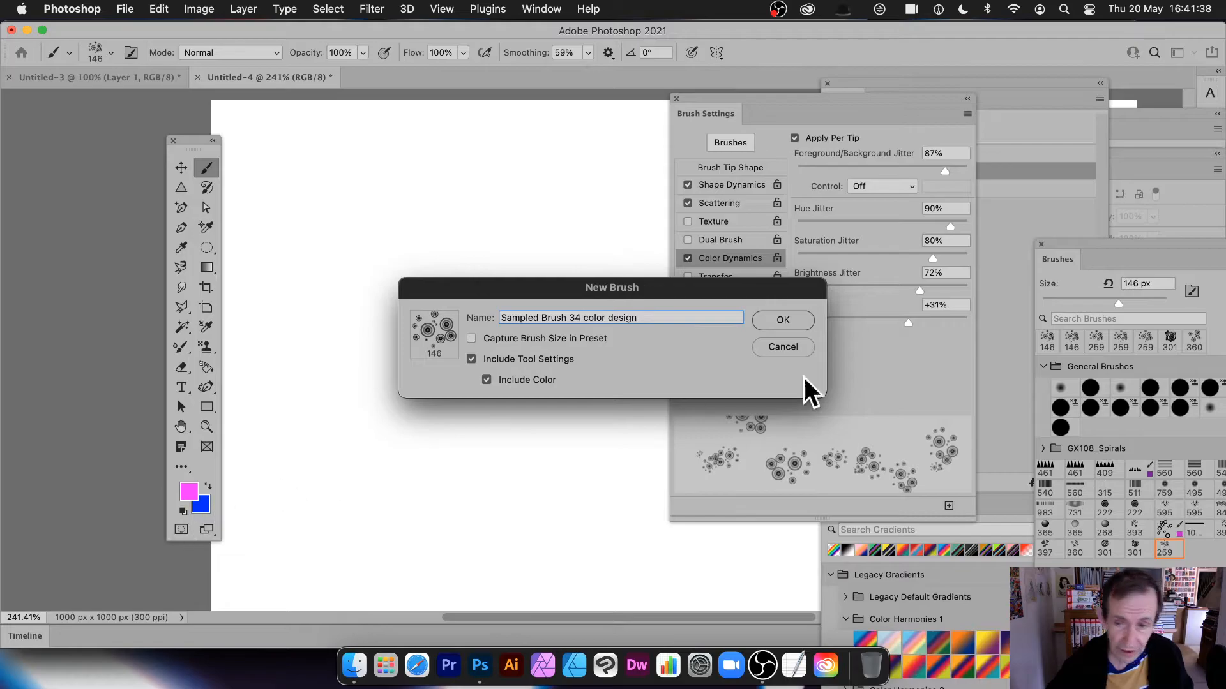
click(795, 326)
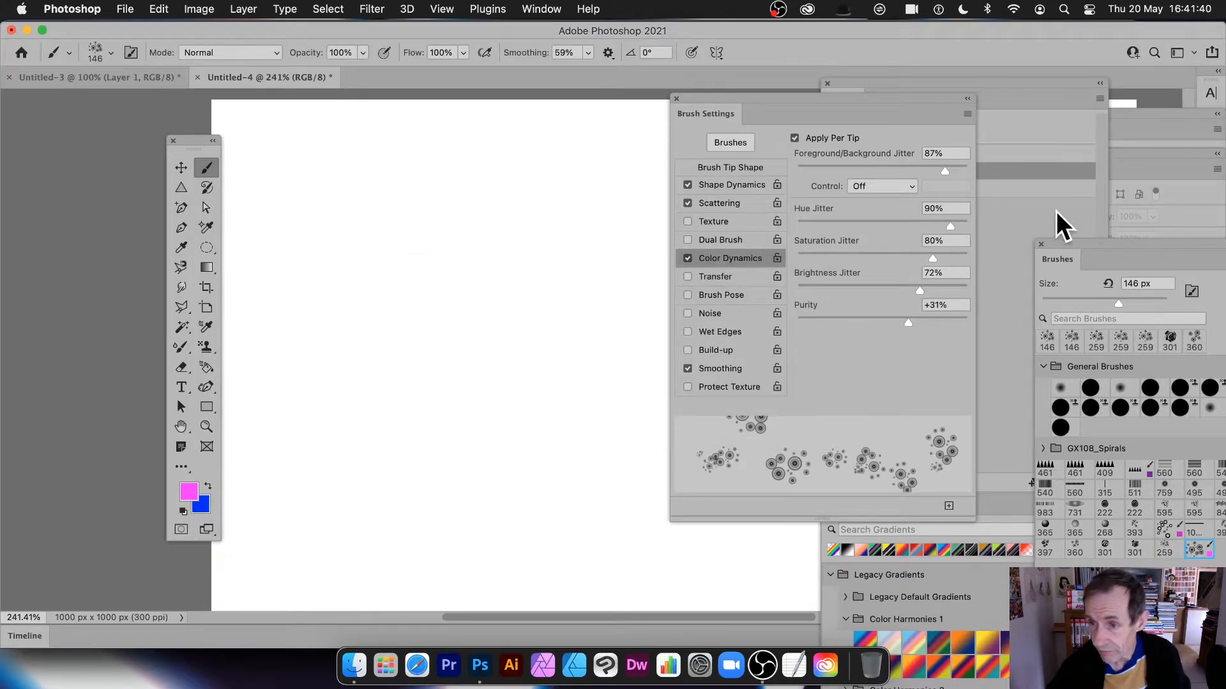
mouse_move(1089, 255)
mouse_down()
mouse_move(504, 83)
mouse_move(545, 92)
mouse_up()
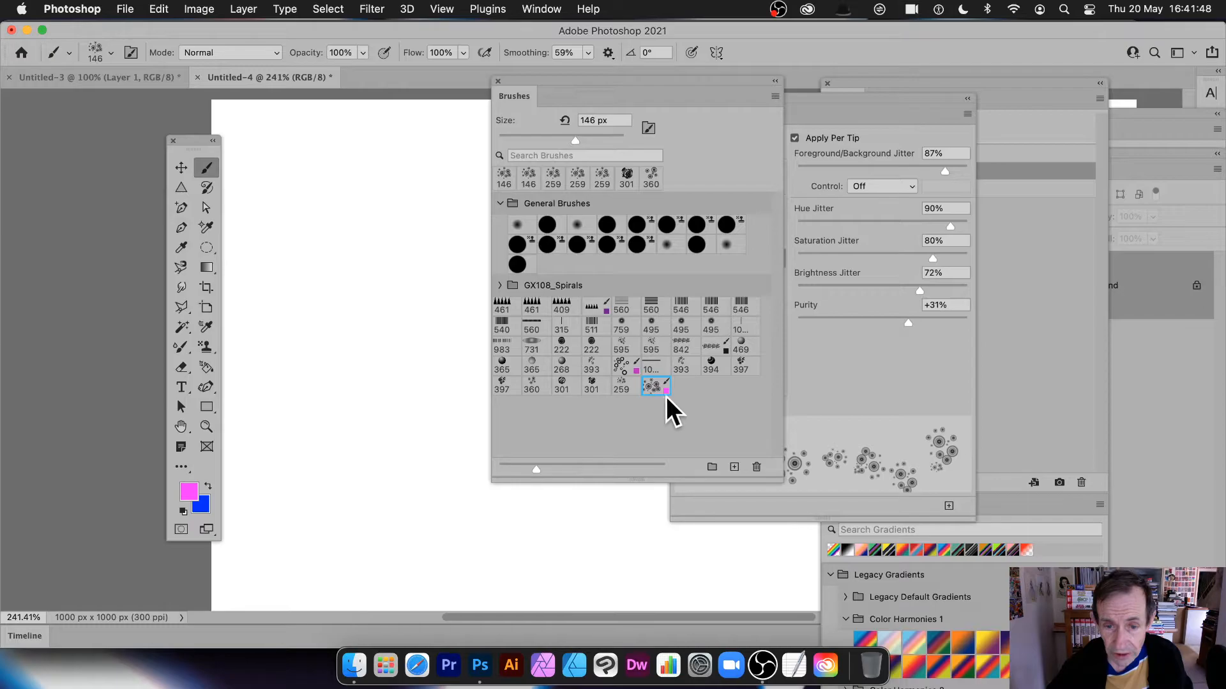
Set the foreground color to bright yellow, fff600.
click(190, 491)
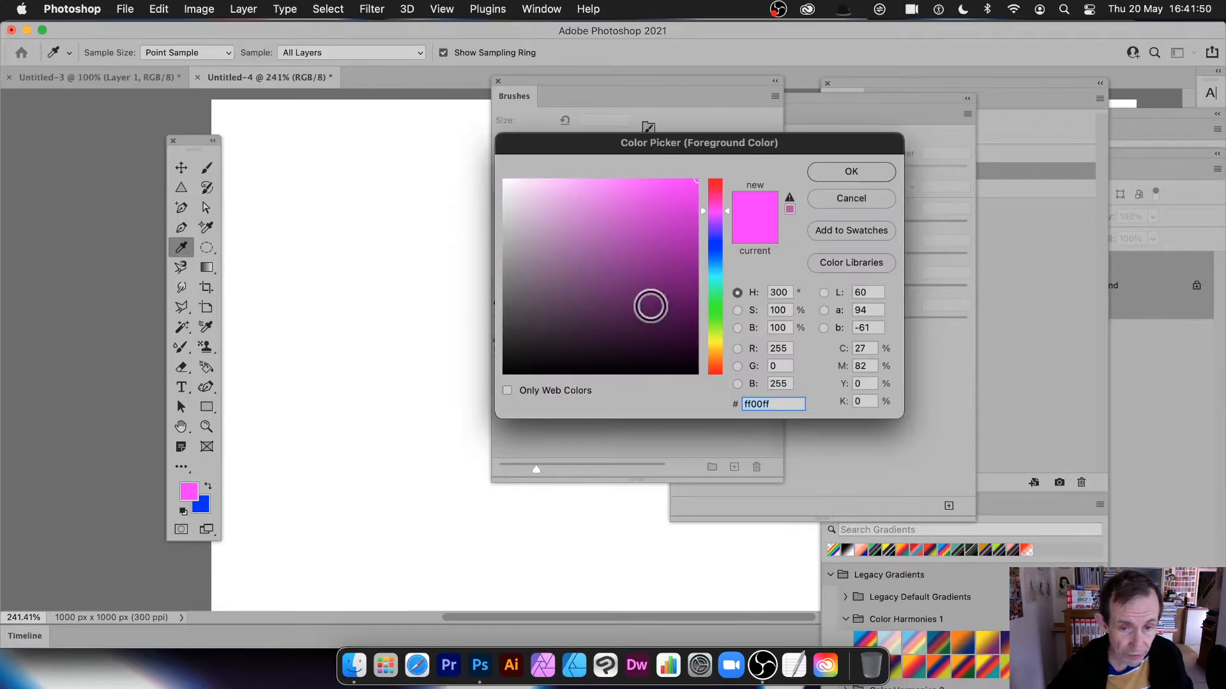
click(711, 345)
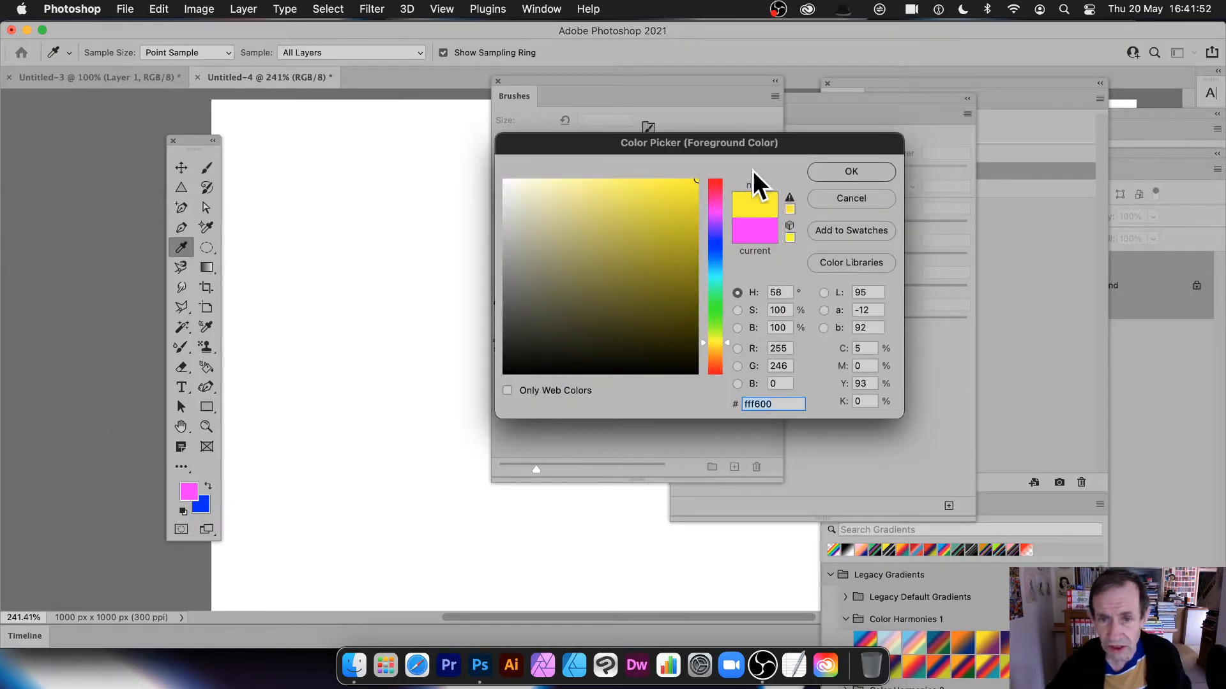
click(845, 171)
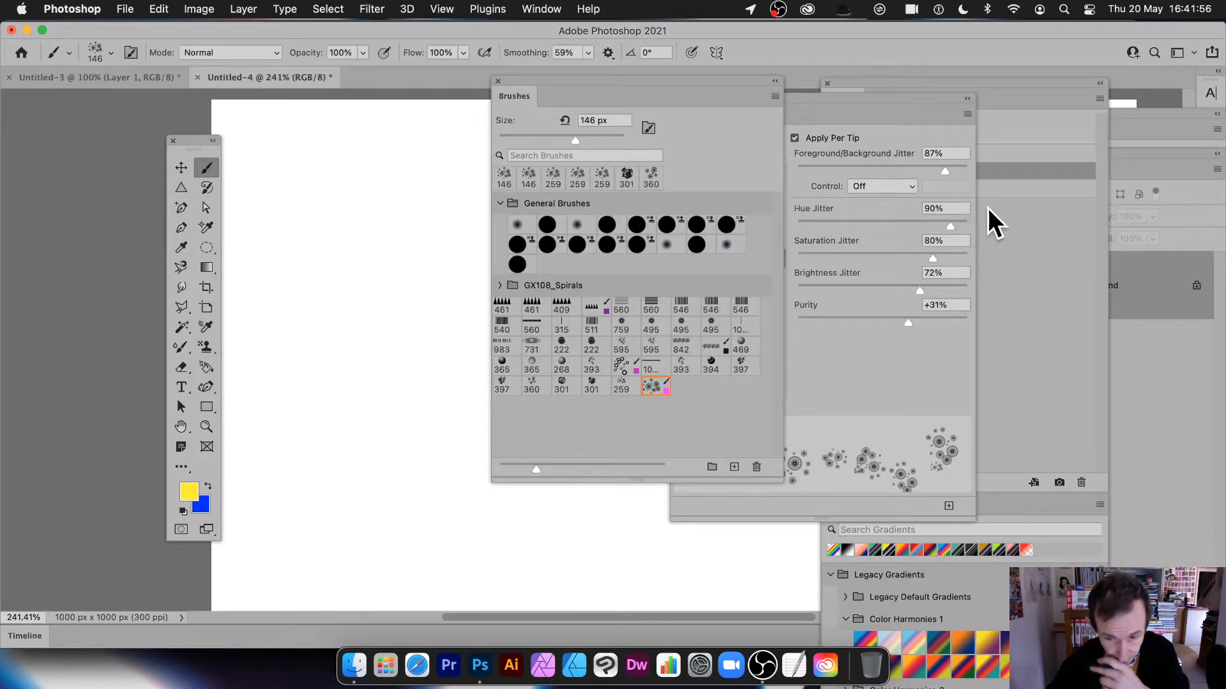
Save the brush as a preset named Sampled Brush 34 yellow with tool settings and color, and move Brush Settings off the Brushes panel.
click(863, 119)
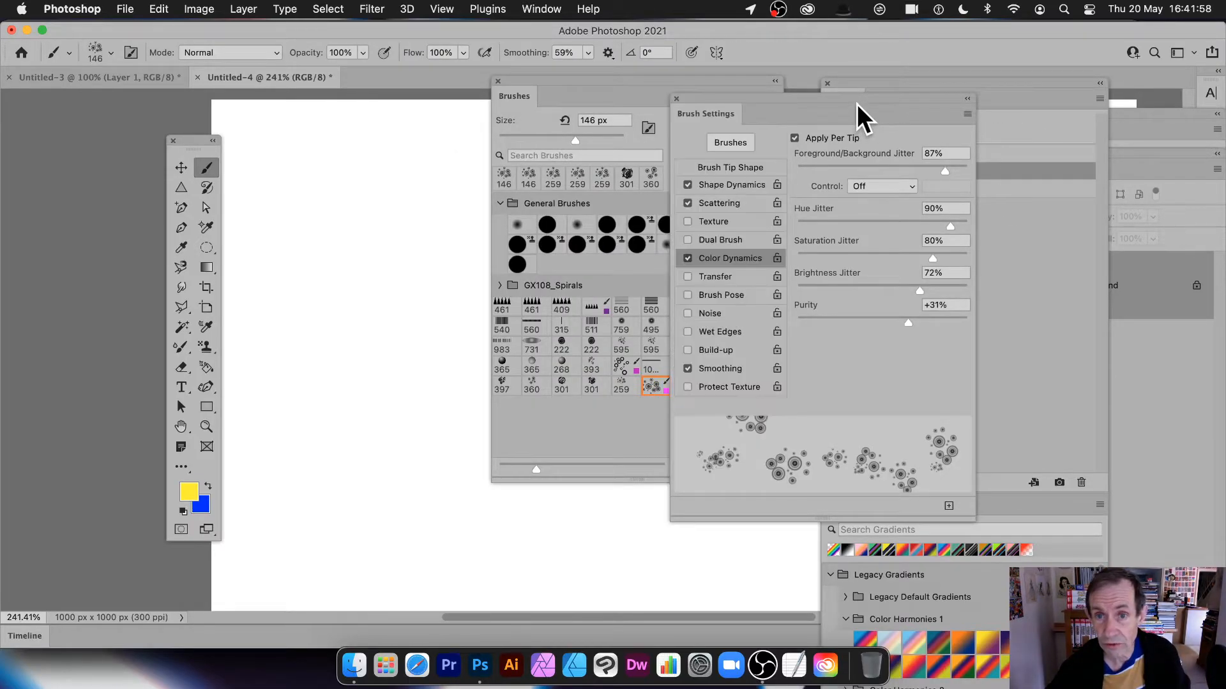
click(967, 114)
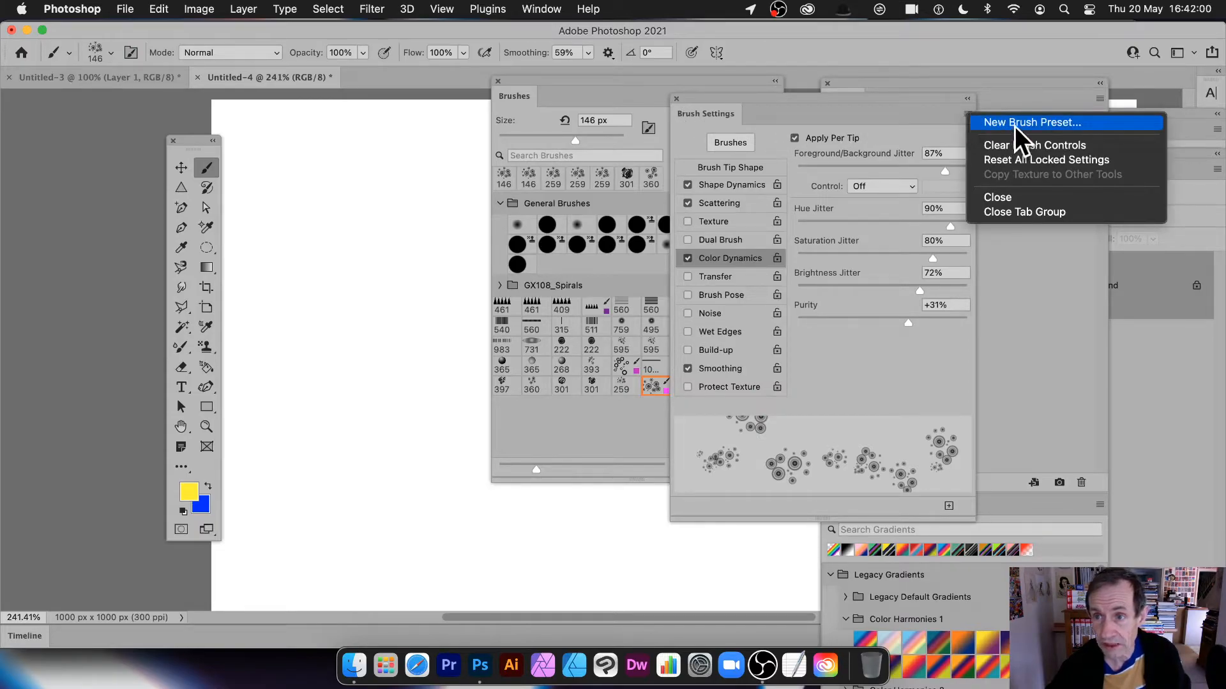
click(1015, 122)
click(589, 318)
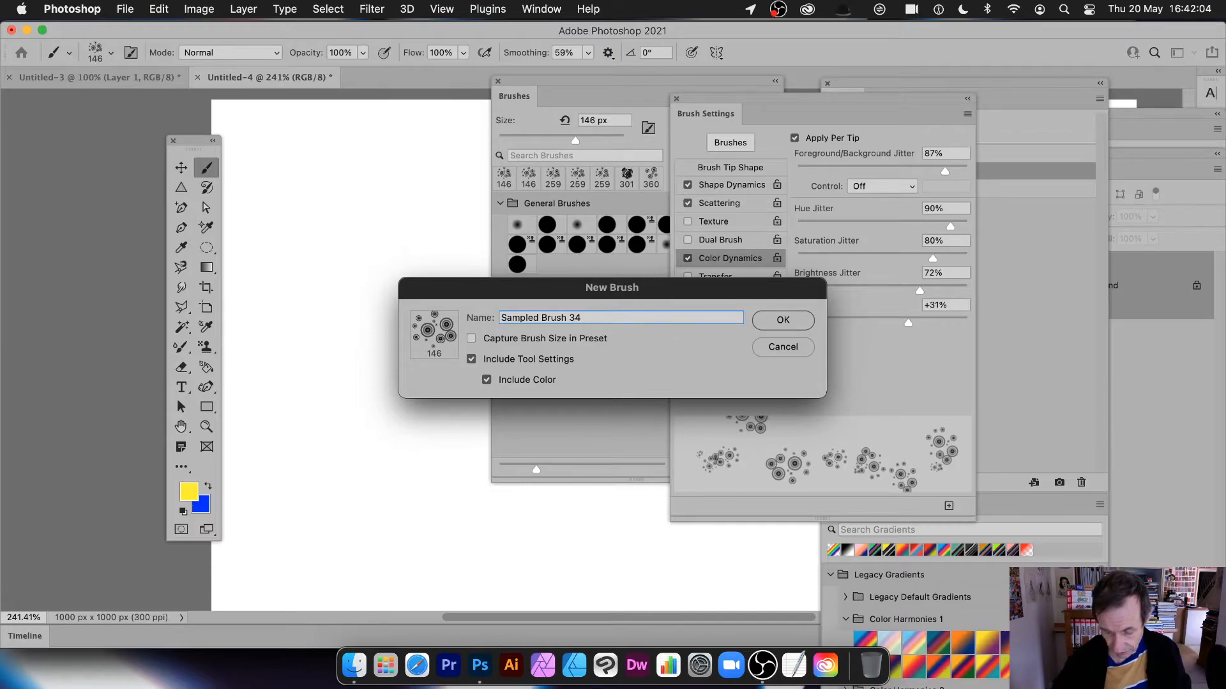
text(yellow)
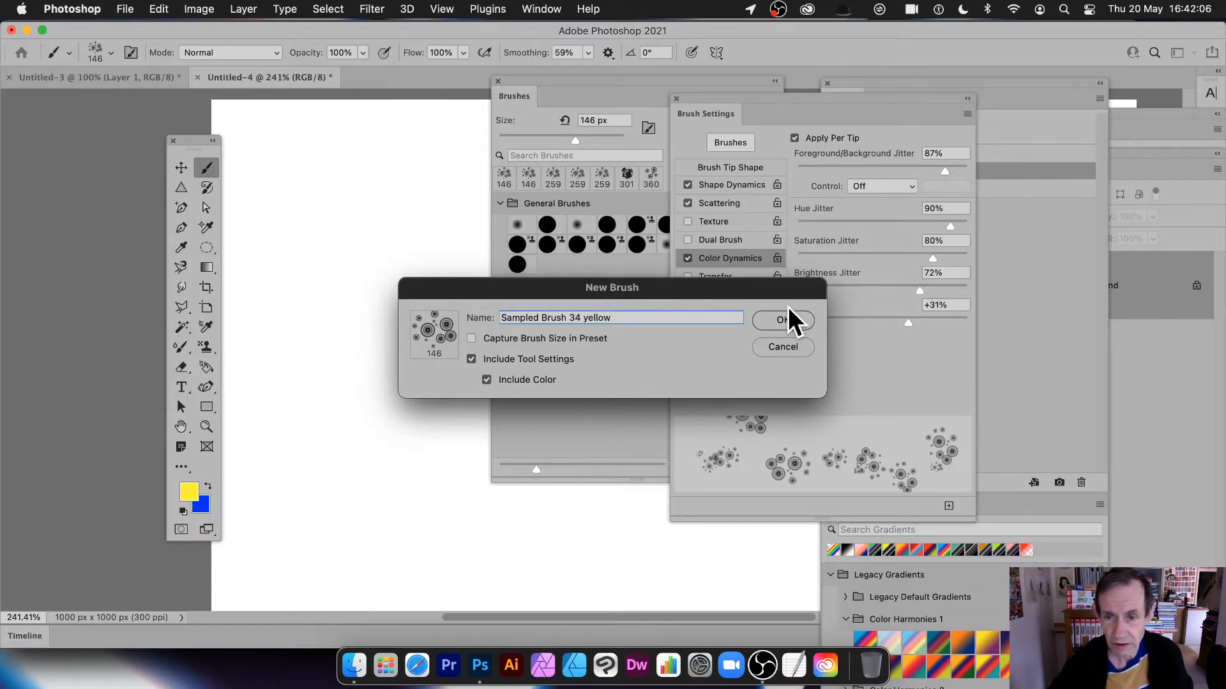
click(785, 321)
drag(710, 112, 878, 119)
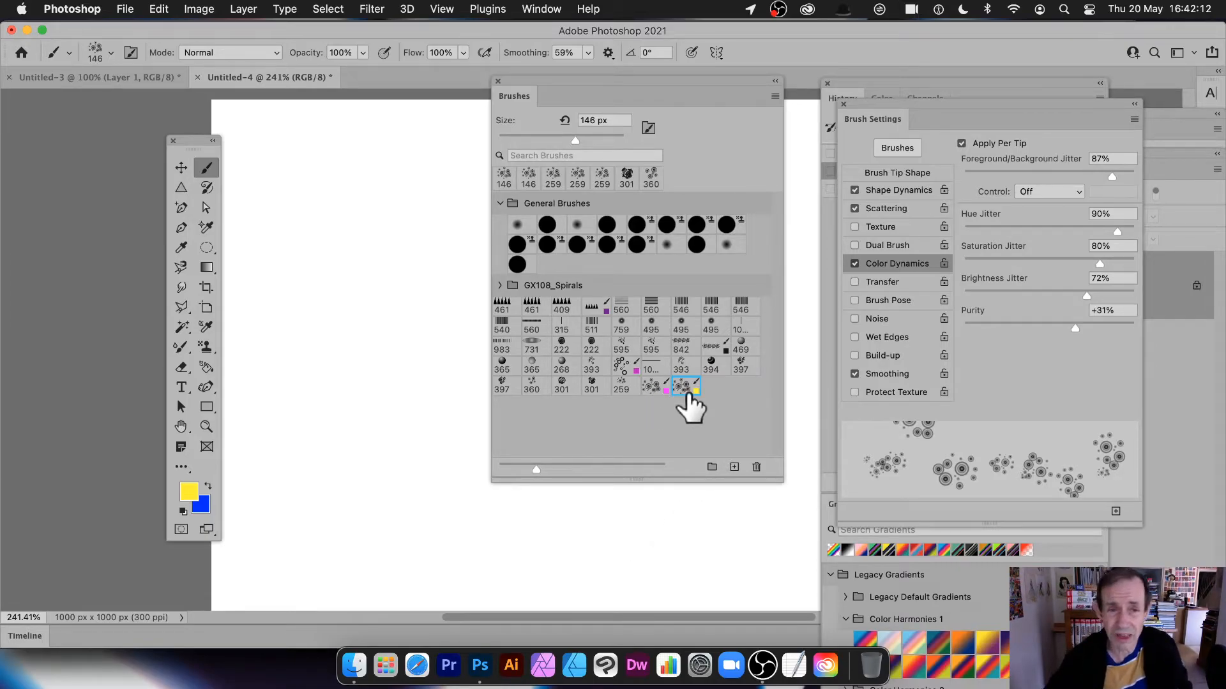
Paint a trial stroke of circle clusters with the yellow preset, and change the foreground color to bright blue.
mouse_move(290, 162)
mouse_down()
mouse_move(392, 247)
mouse_move(491, 214)
mouse_move(524, 236)
mouse_move(517, 255)
mouse_up()
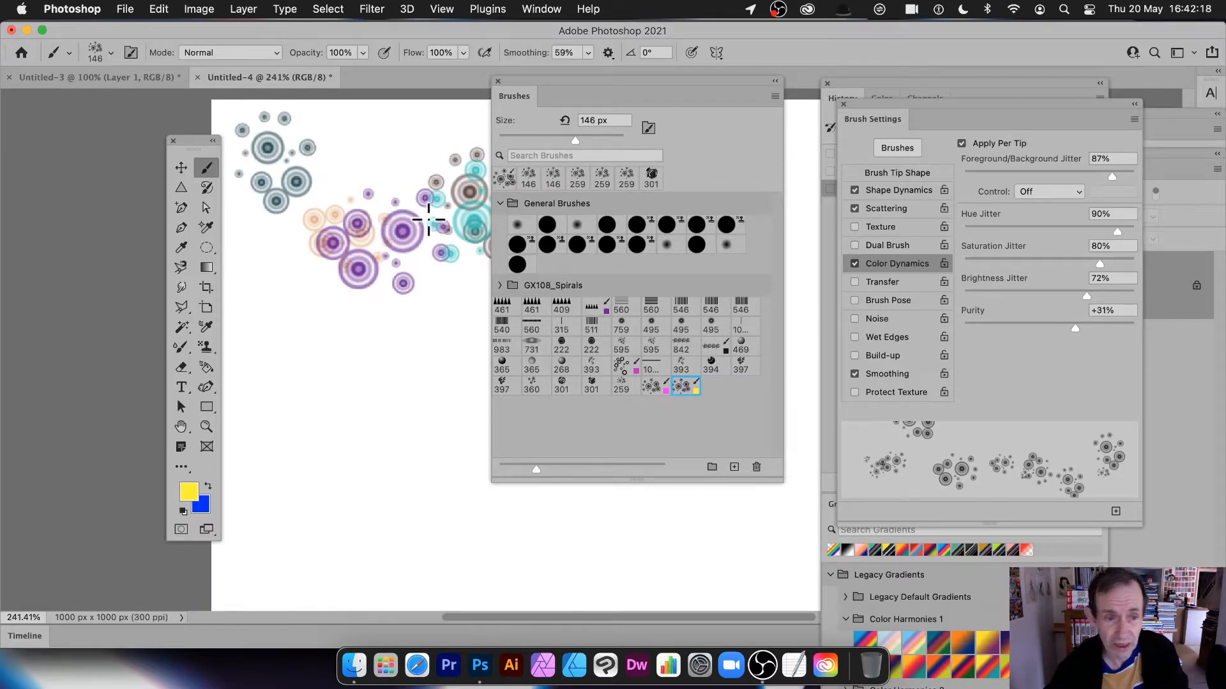
click(189, 501)
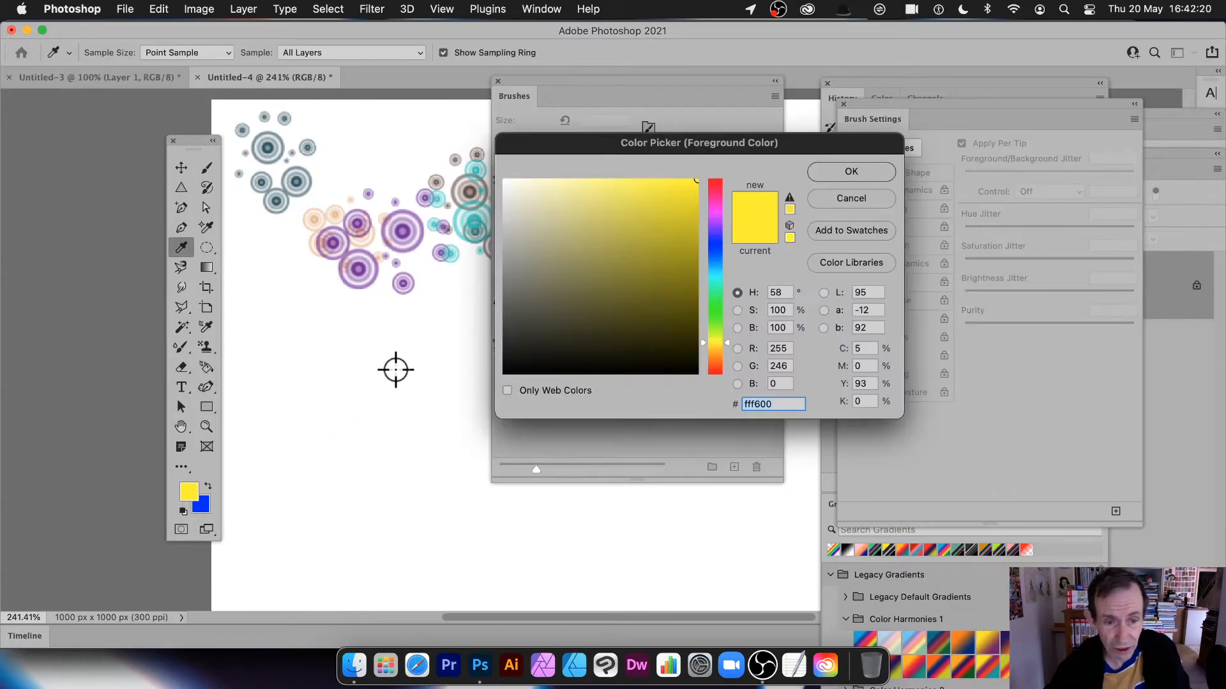
click(686, 298)
click(710, 268)
drag(638, 217, 683, 196)
click(852, 171)
Paint a trial stroke of circle clusters with the blue foreground color, and undo the trial strokes to clear the canvas.
mouse_move(427, 292)
mouse_down()
mouse_move(334, 339)
mouse_move(478, 498)
mouse_move(409, 492)
mouse_up()
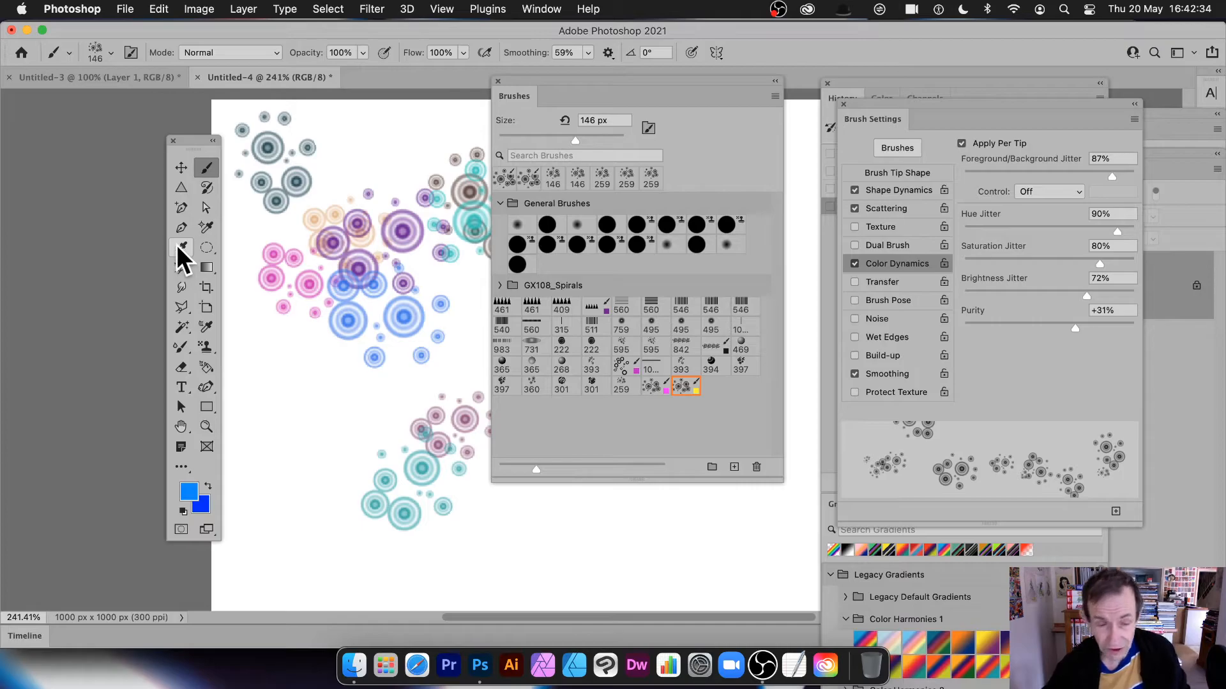
key(super+z)
key(super+z)
Move the Brushes panel off the drawing area and set the Gradient tool to a diamond gradient.
drag(547, 97, 777, 120)
click(206, 267)
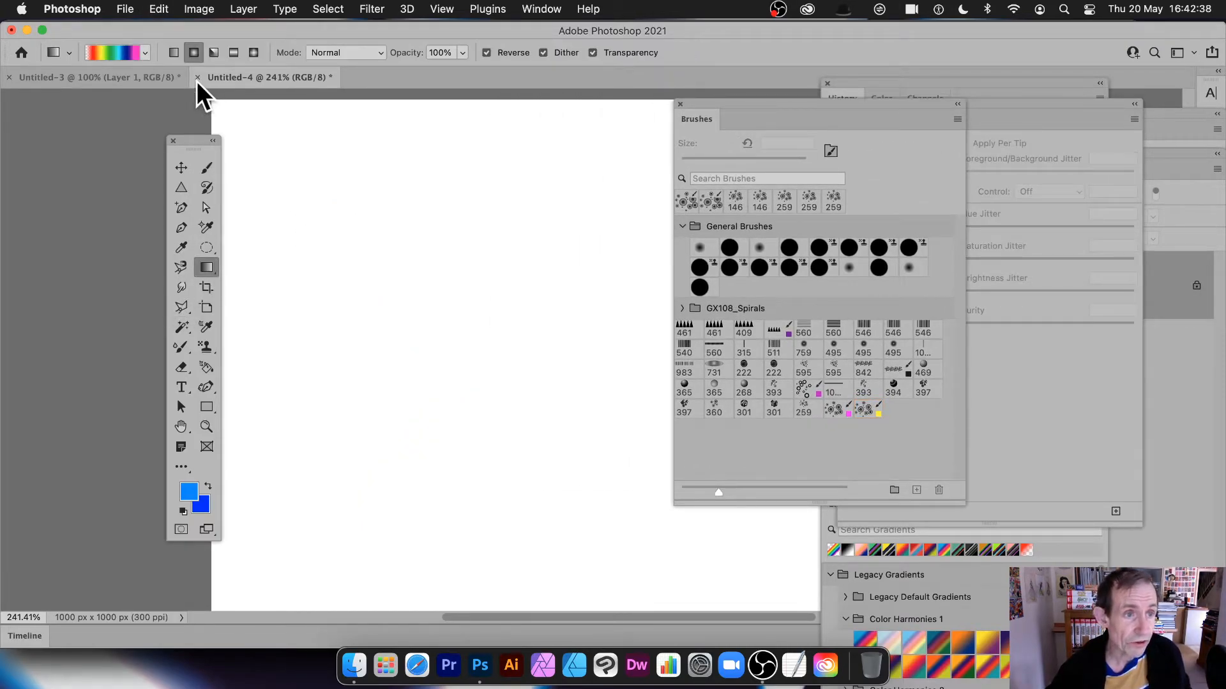
click(254, 52)
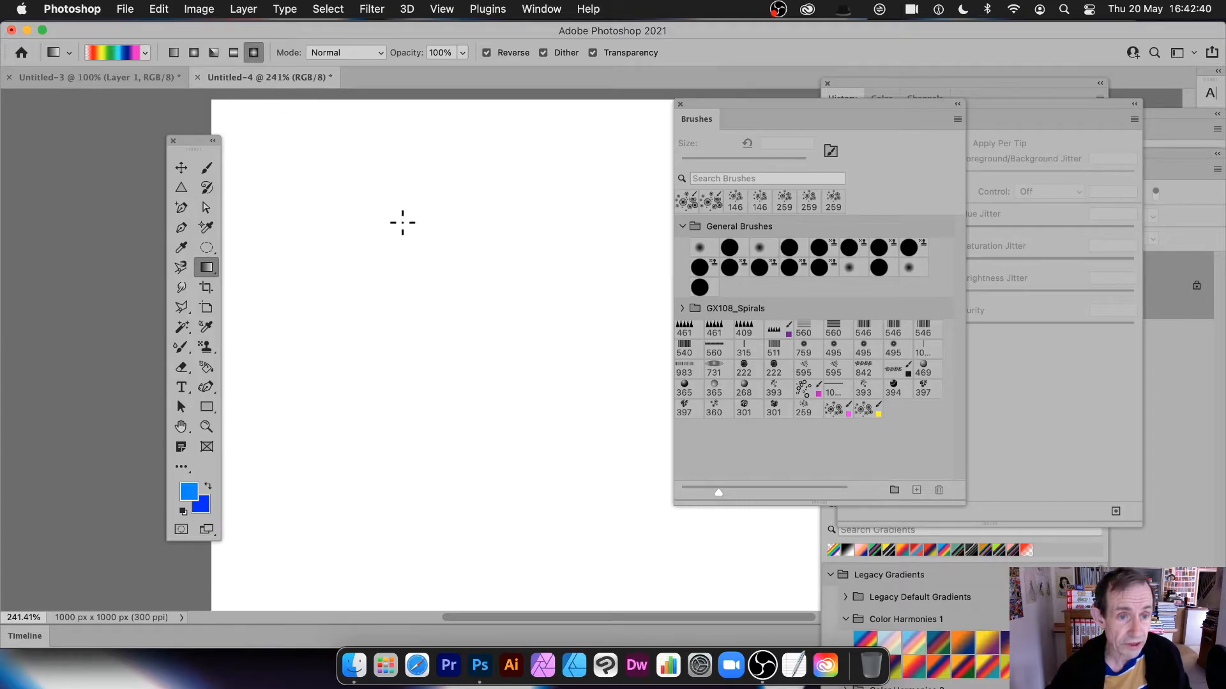
Draw a trial rainbow gradient as an upright diamond and another as a large square, undoing each one.
drag(470, 413, 470, 409)
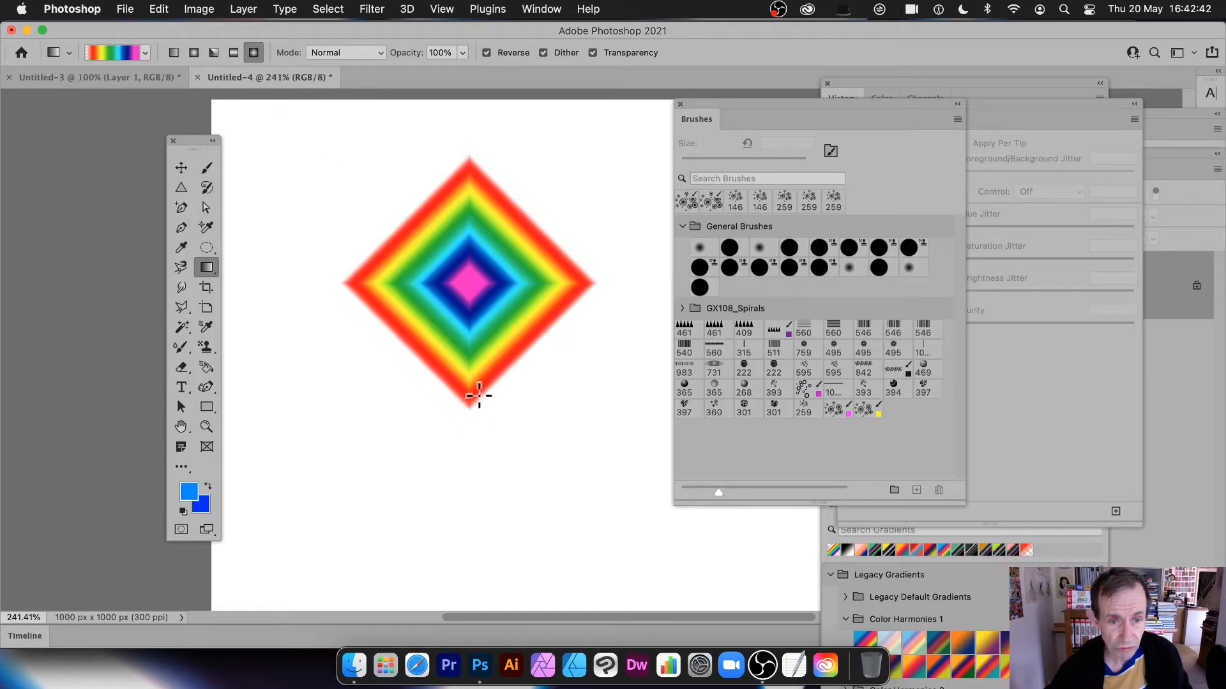
key(super+z)
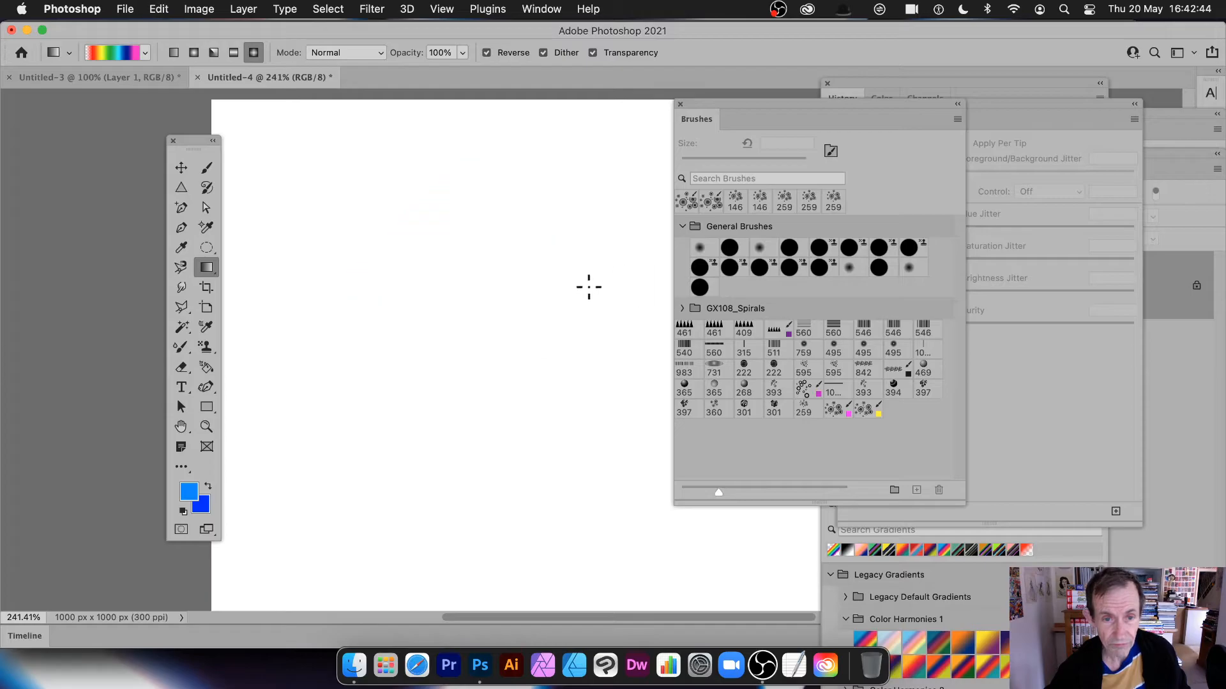
drag(542, 397, 543, 396)
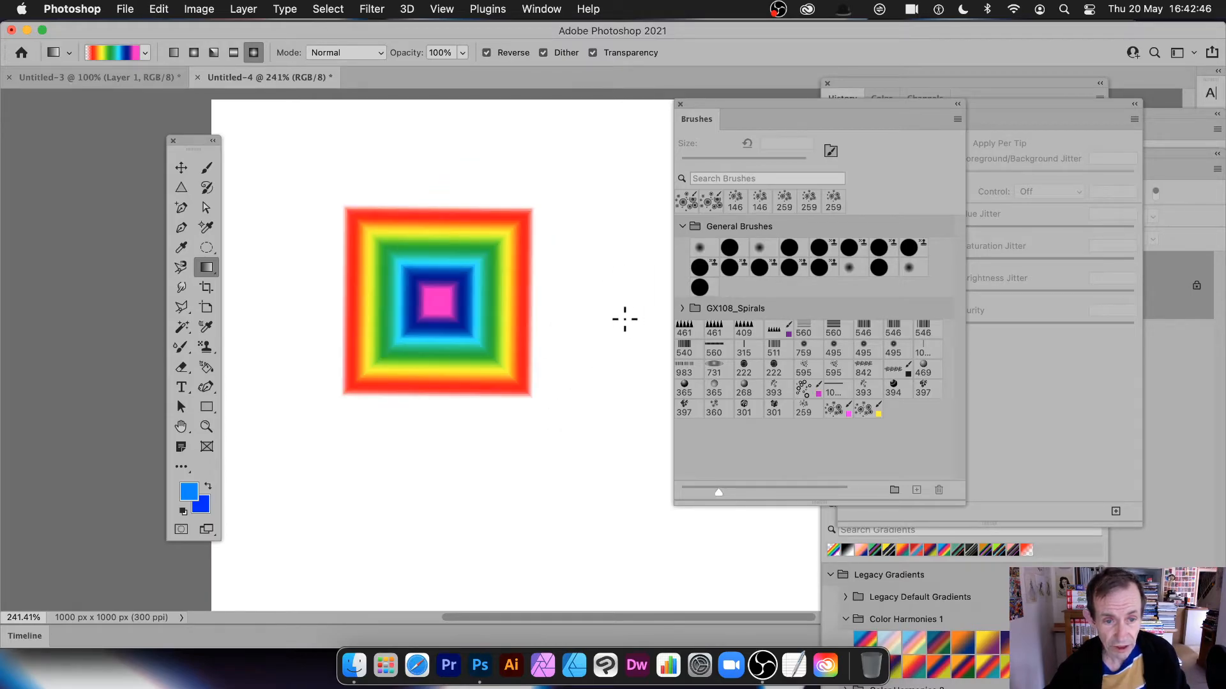
key(super+z)
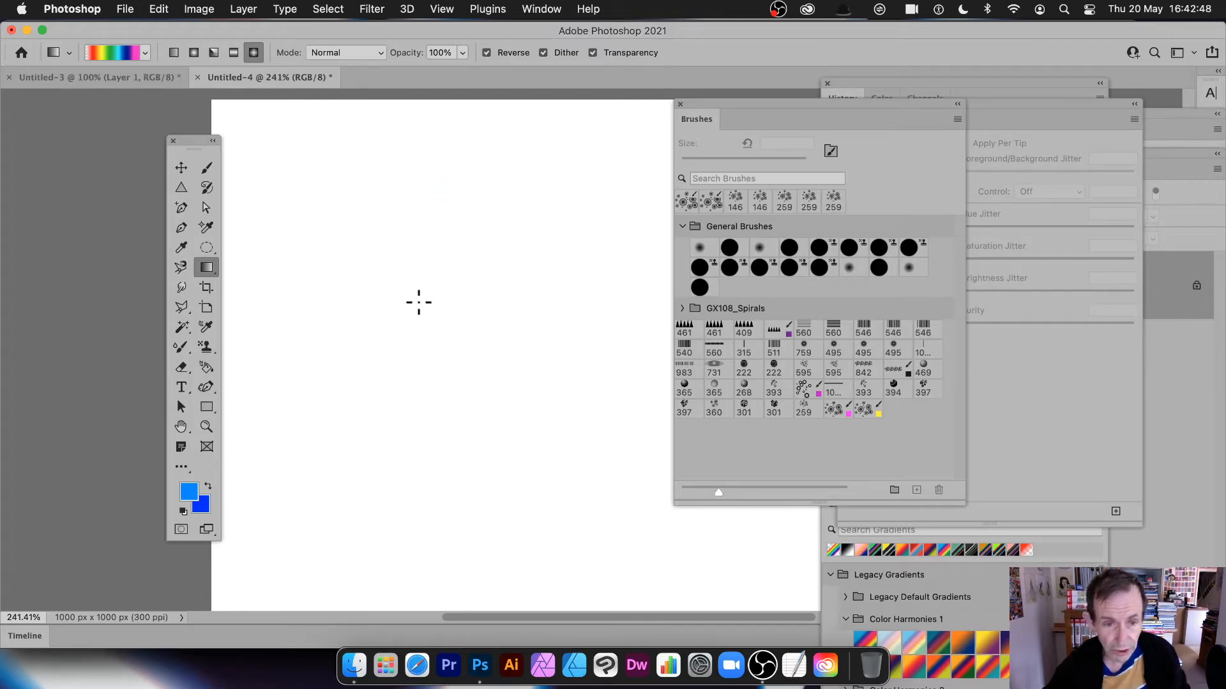
Draw a scattered cluster of small and medium rainbow squares around the canvas center with the diamond gradient.
drag(451, 336, 506, 336)
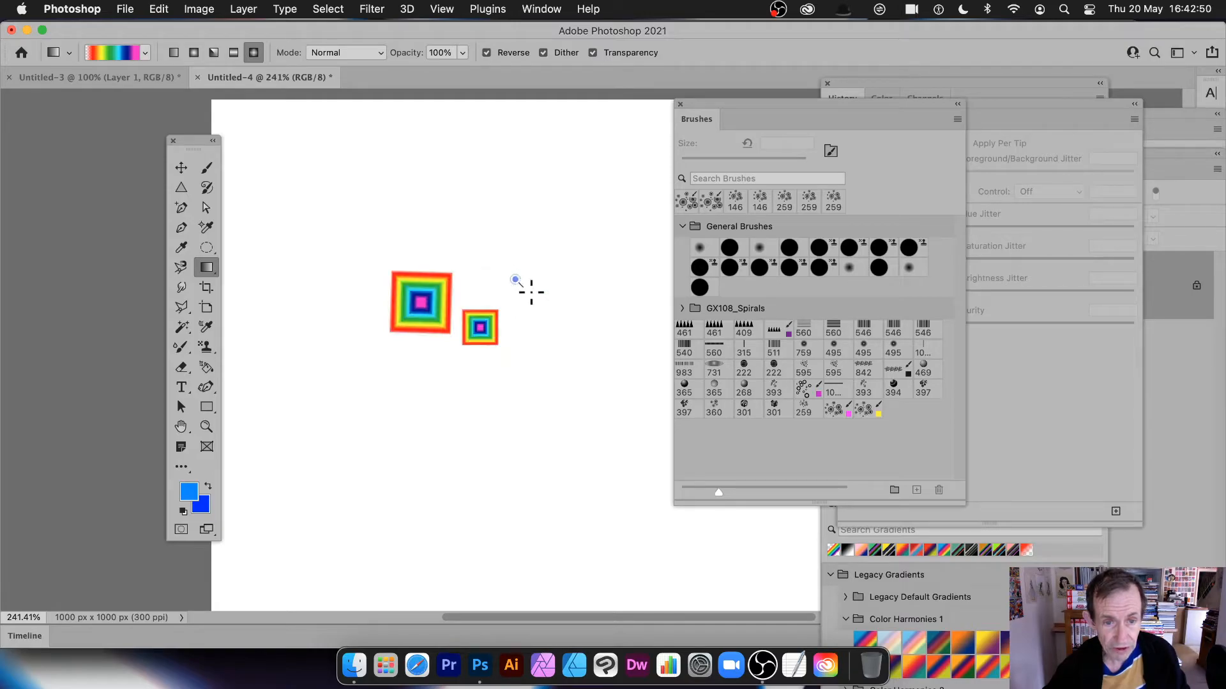
drag(527, 290, 534, 299)
drag(544, 355, 538, 420)
drag(463, 401, 472, 413)
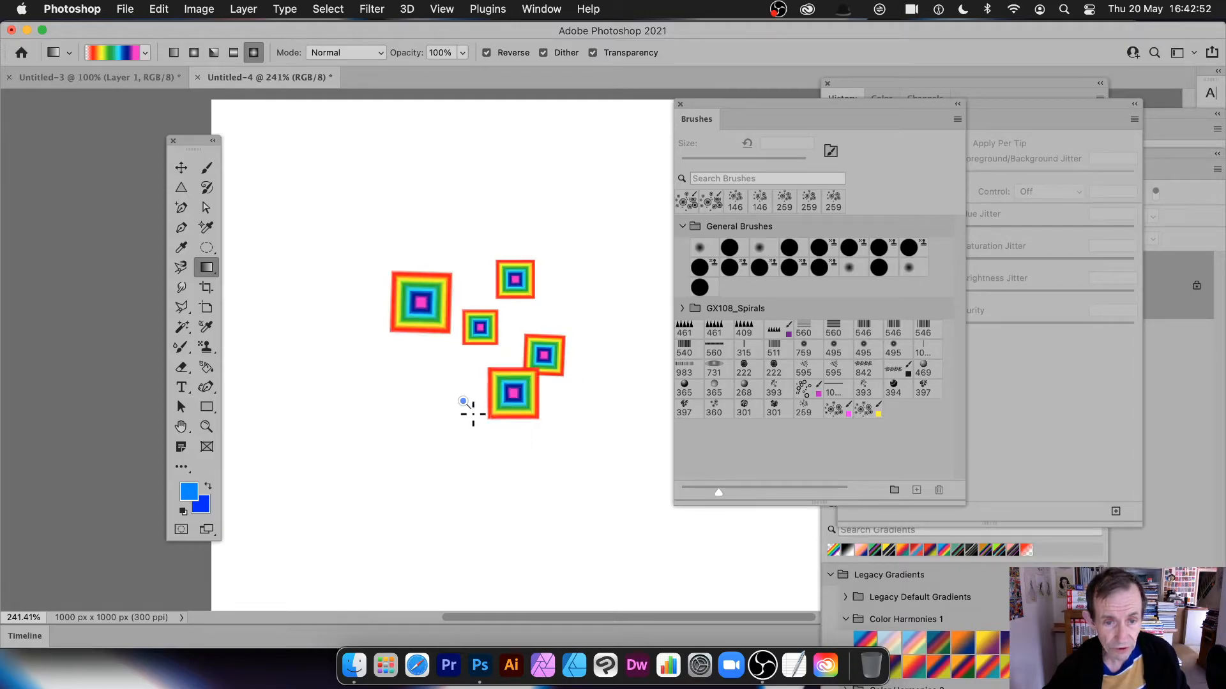
drag(407, 337, 428, 358)
drag(355, 300, 381, 327)
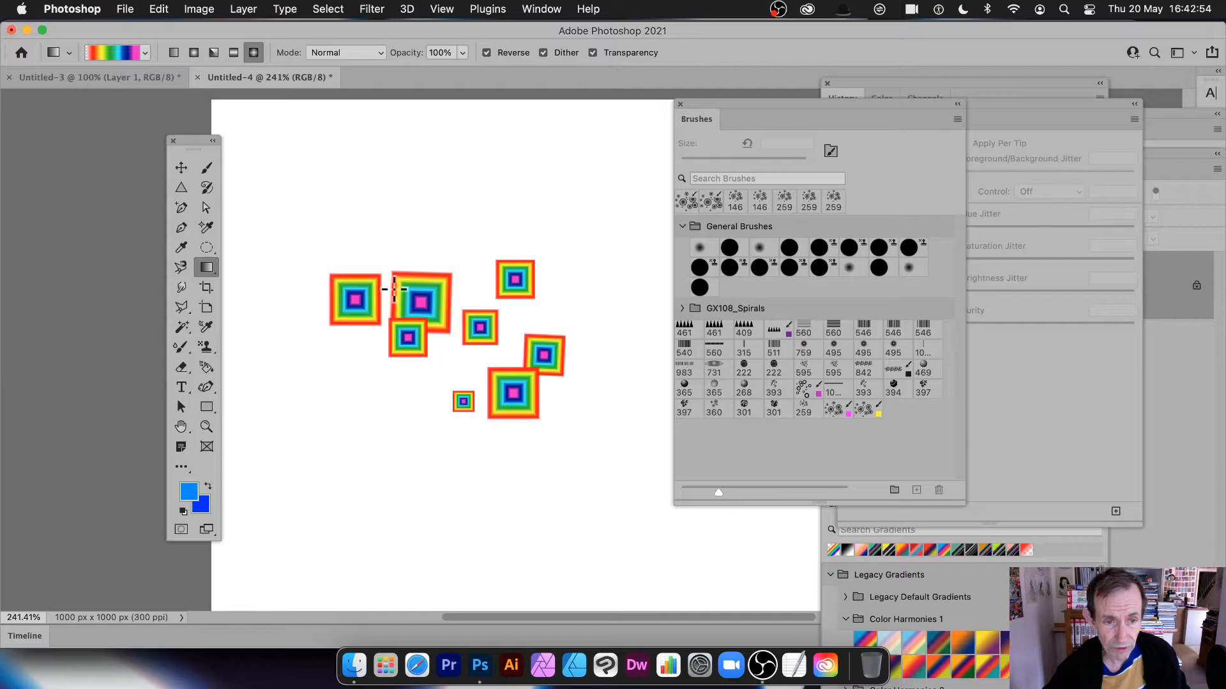
drag(416, 277, 422, 284)
drag(485, 248, 561, 302)
drag(550, 230, 564, 244)
drag(571, 292, 604, 350)
mouse_move(423, 372)
mouse_down()
mouse_move(436, 385)
mouse_move(457, 374)
mouse_up()
mouse_move(365, 403)
mouse_down()
mouse_move(380, 419)
mouse_move(422, 417)
mouse_up()
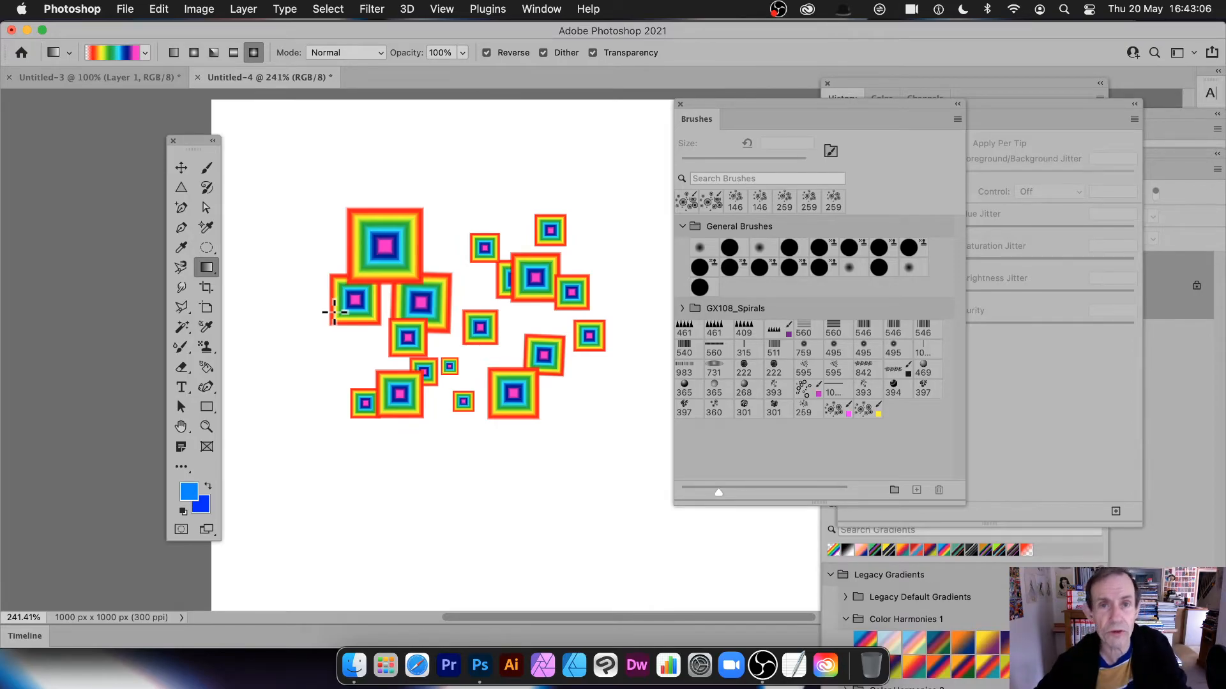
click(241, 9)
mouse_move(278, 30)
click(523, 447)
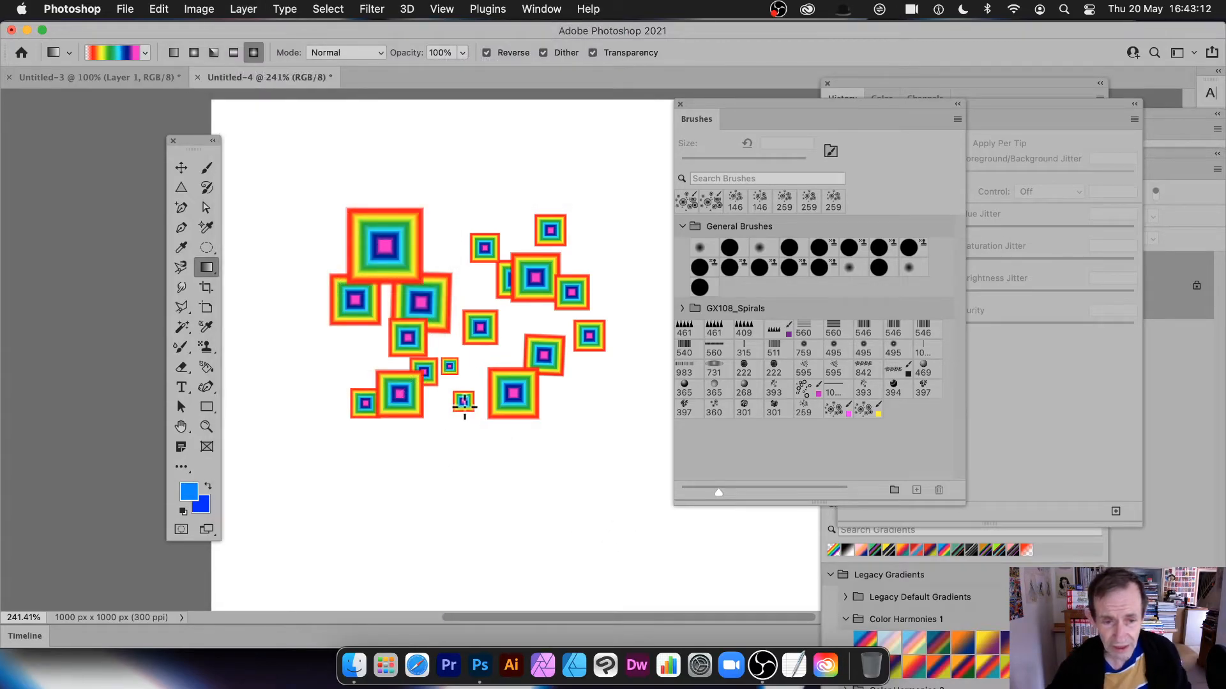
Add more overlapping rainbow squares of varied sizes to the middle and lower part of the cluster.
drag(474, 367, 535, 430)
drag(431, 427, 515, 441)
drag(544, 413, 570, 439)
drag(567, 381, 620, 396)
drag(543, 340, 544, 340)
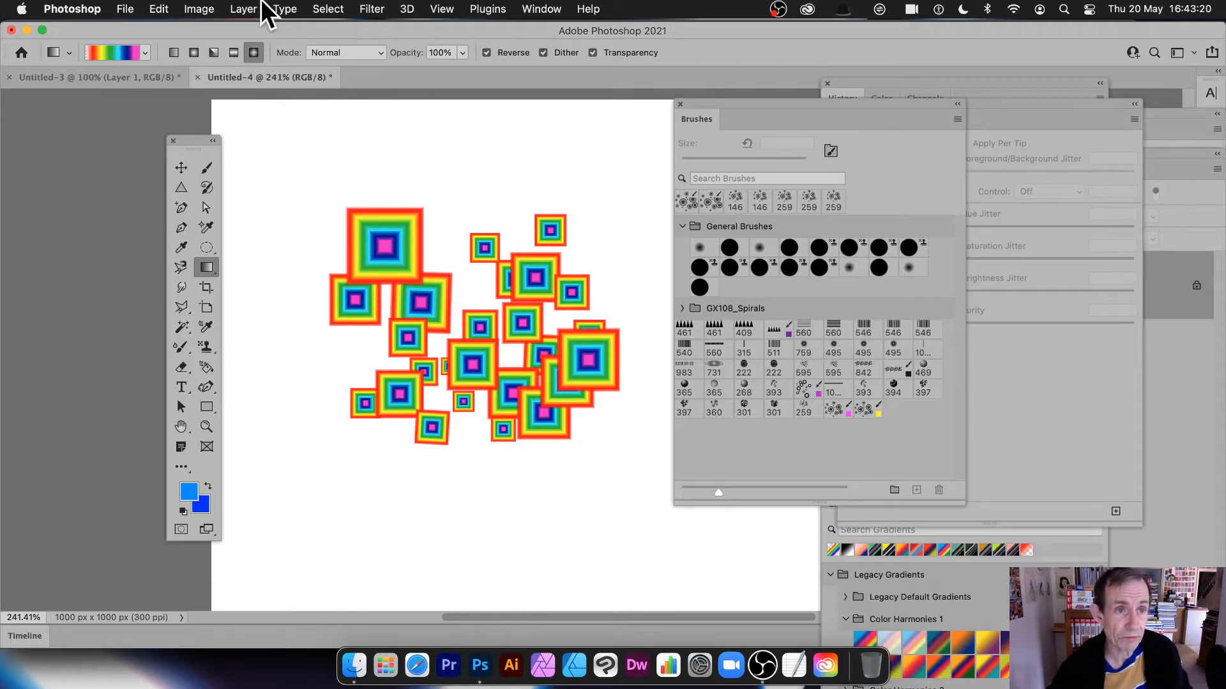
Create a new layer named Layer 1 and draw a large rainbow square on it over the upper part of the cluster.
click(251, 9)
mouse_move(252, 33)
click(501, 31)
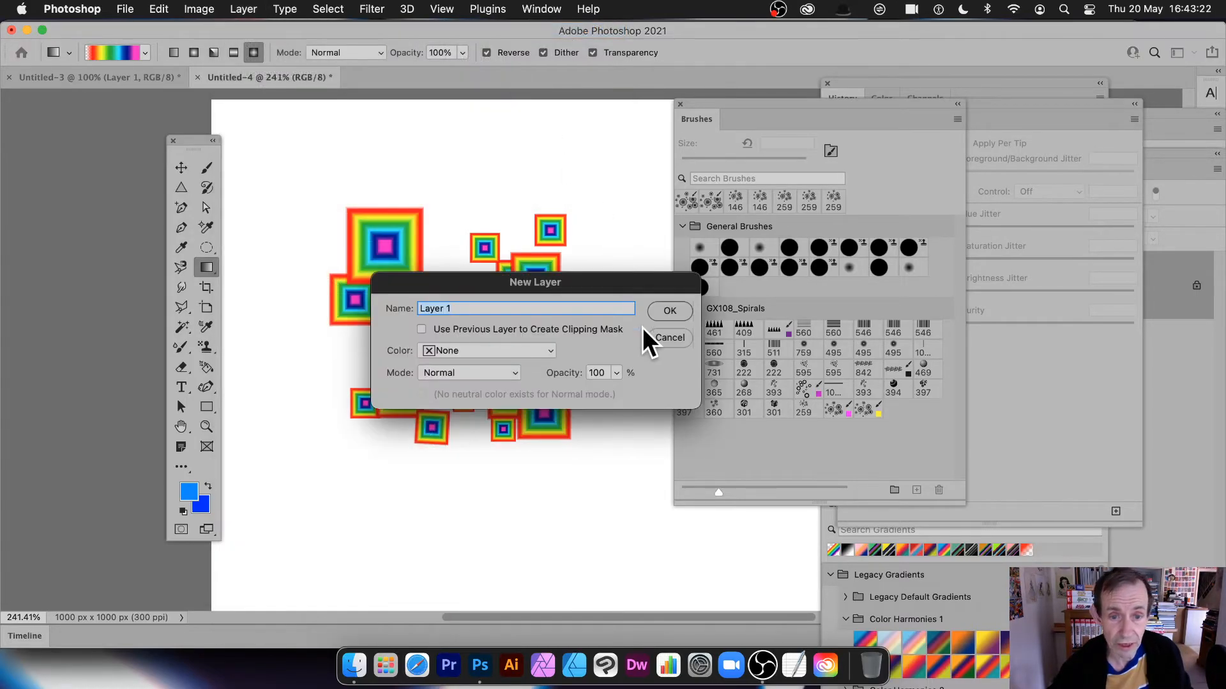
click(680, 310)
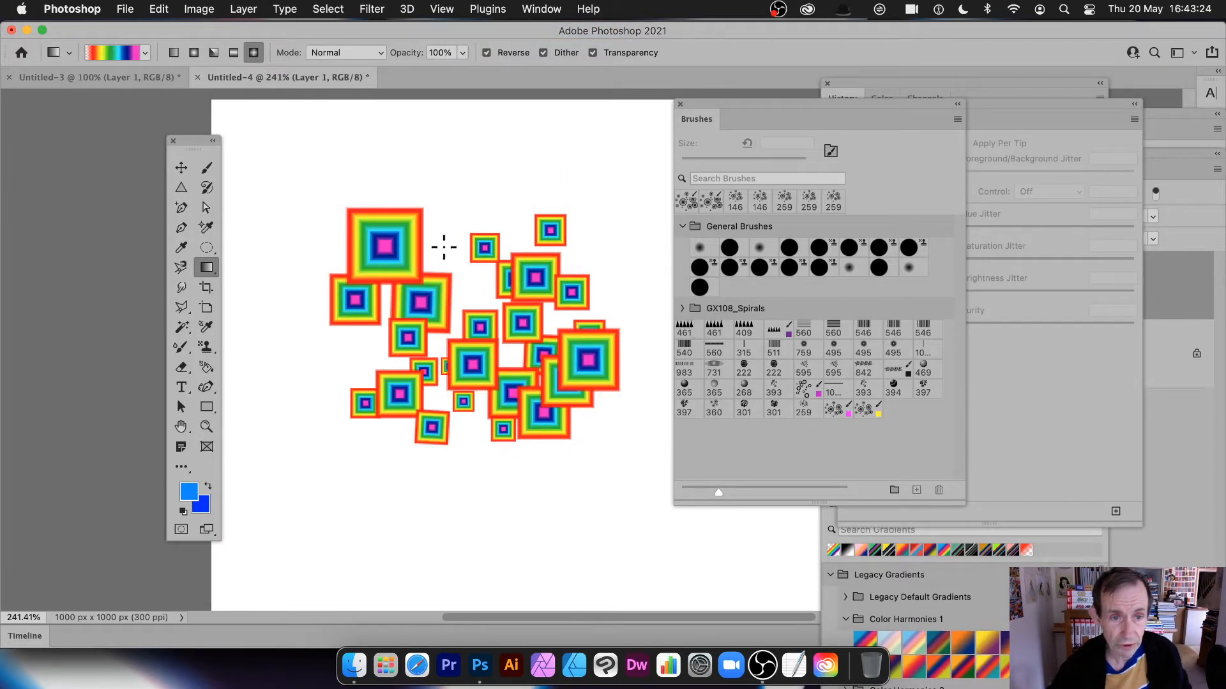
drag(499, 297, 508, 290)
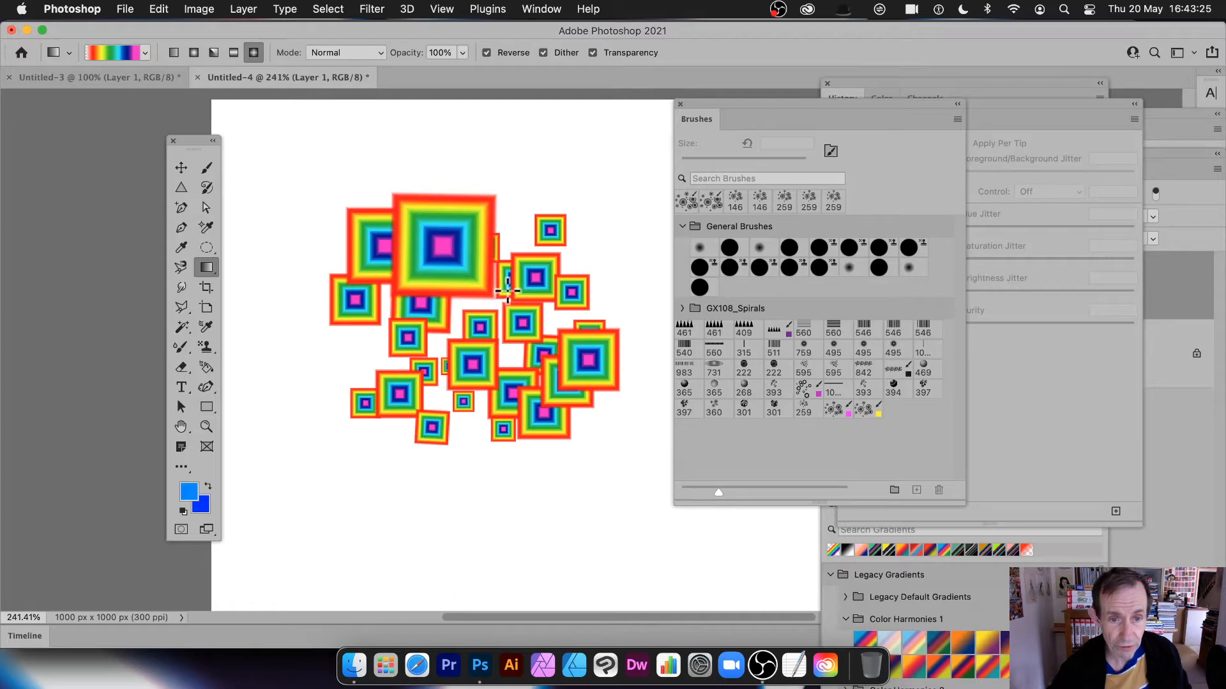
Apply Bevel & Emboss with the Emboss style and a Drop Shadow to the large square's layer.
click(240, 10)
mouse_move(255, 161)
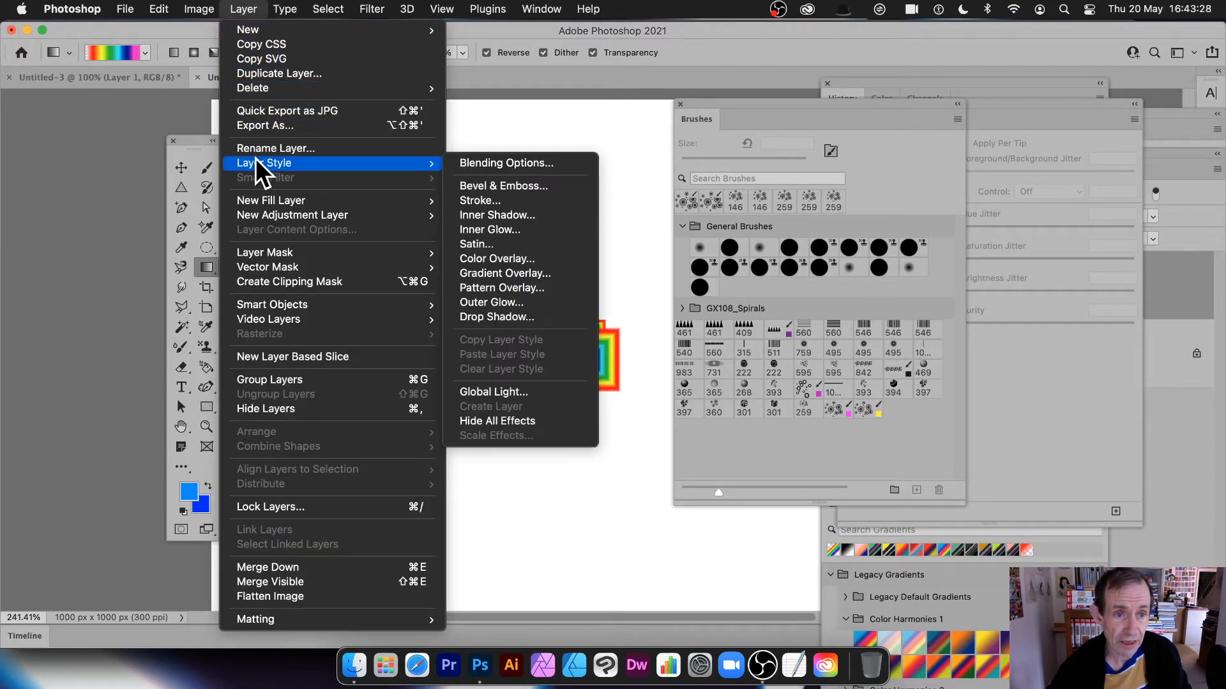
click(516, 186)
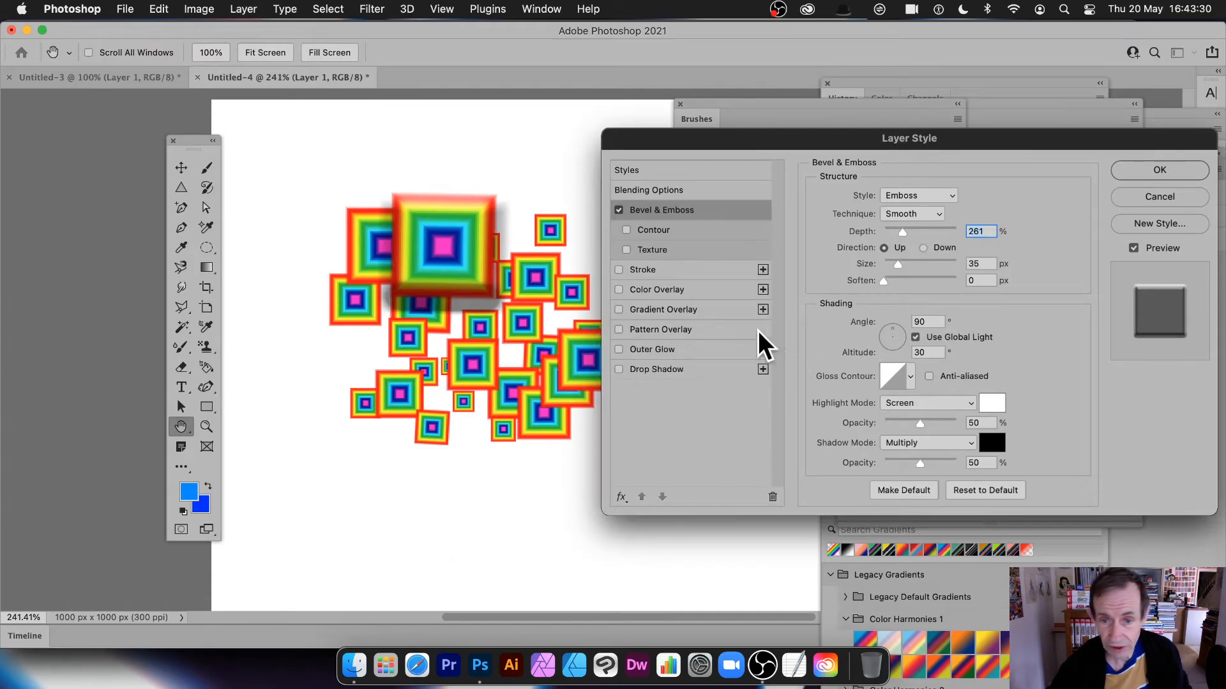
click(618, 368)
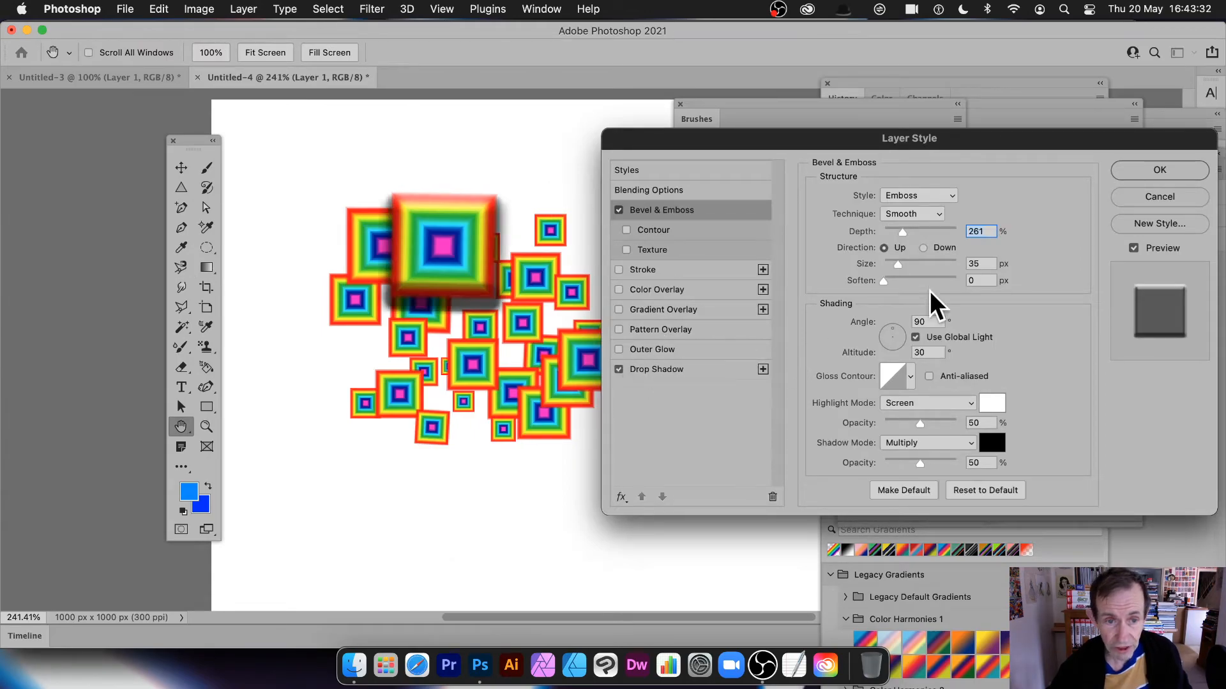
click(1159, 170)
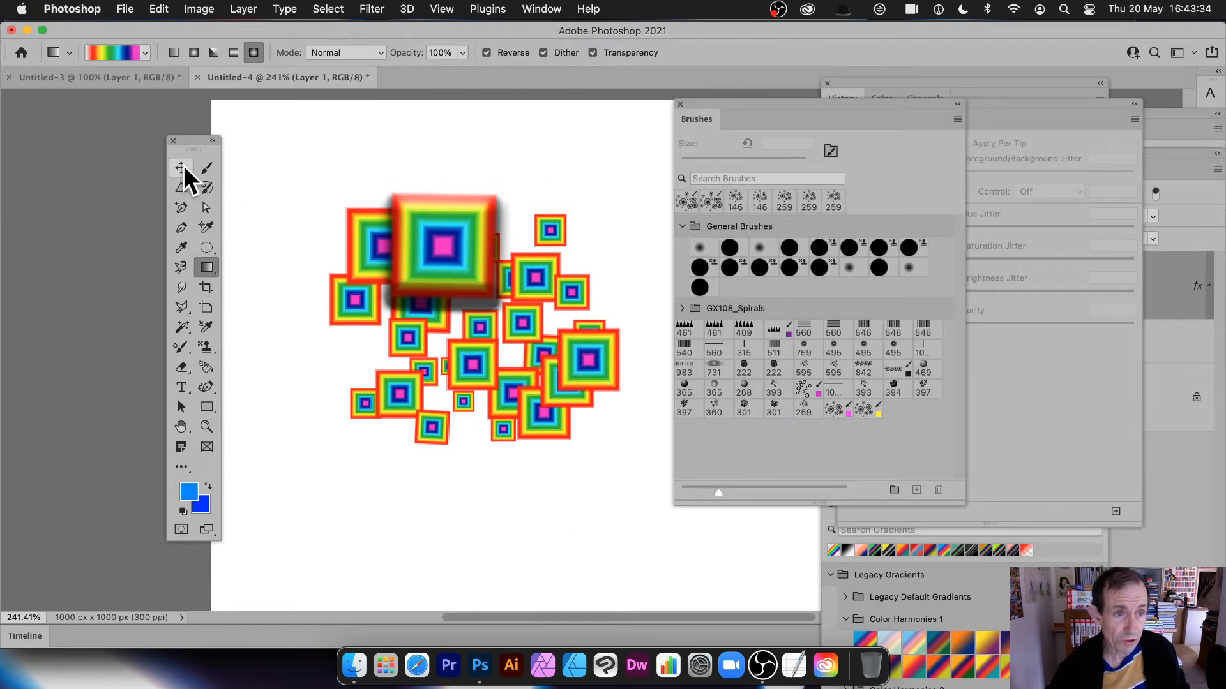
Place four copies of the embossed square around the cluster, and shrink and rotate the last copy.
click(182, 168)
drag(461, 224, 623, 375)
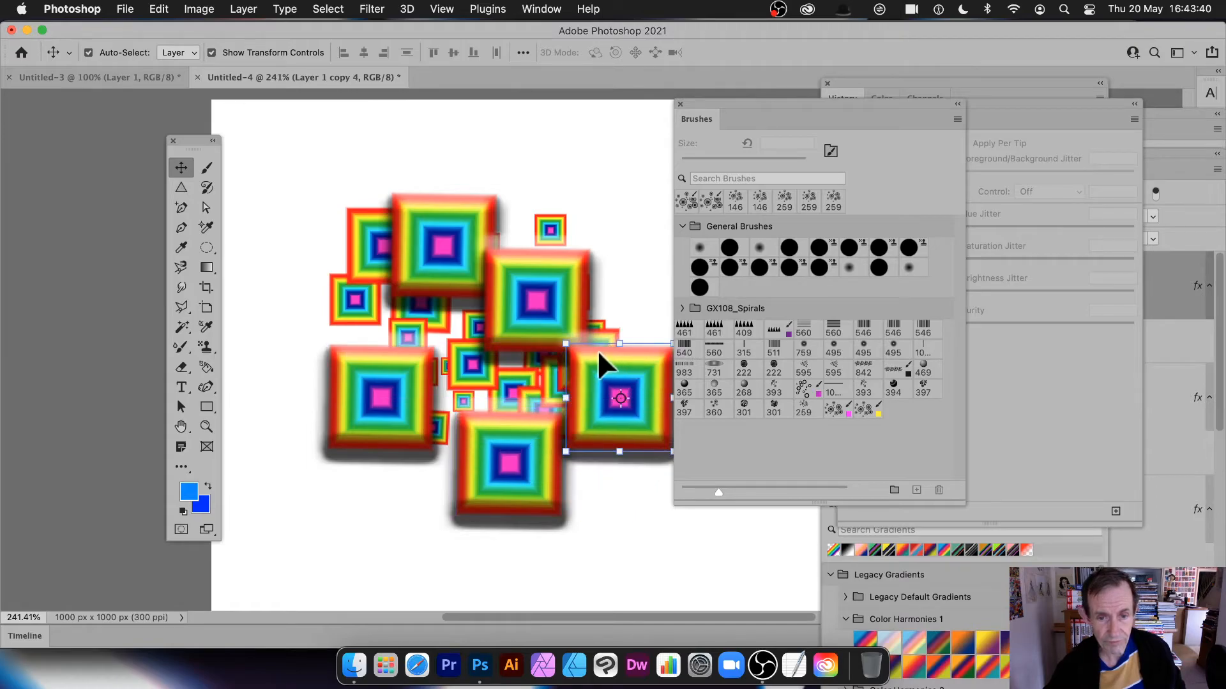
drag(563, 340, 629, 382)
key(Return)
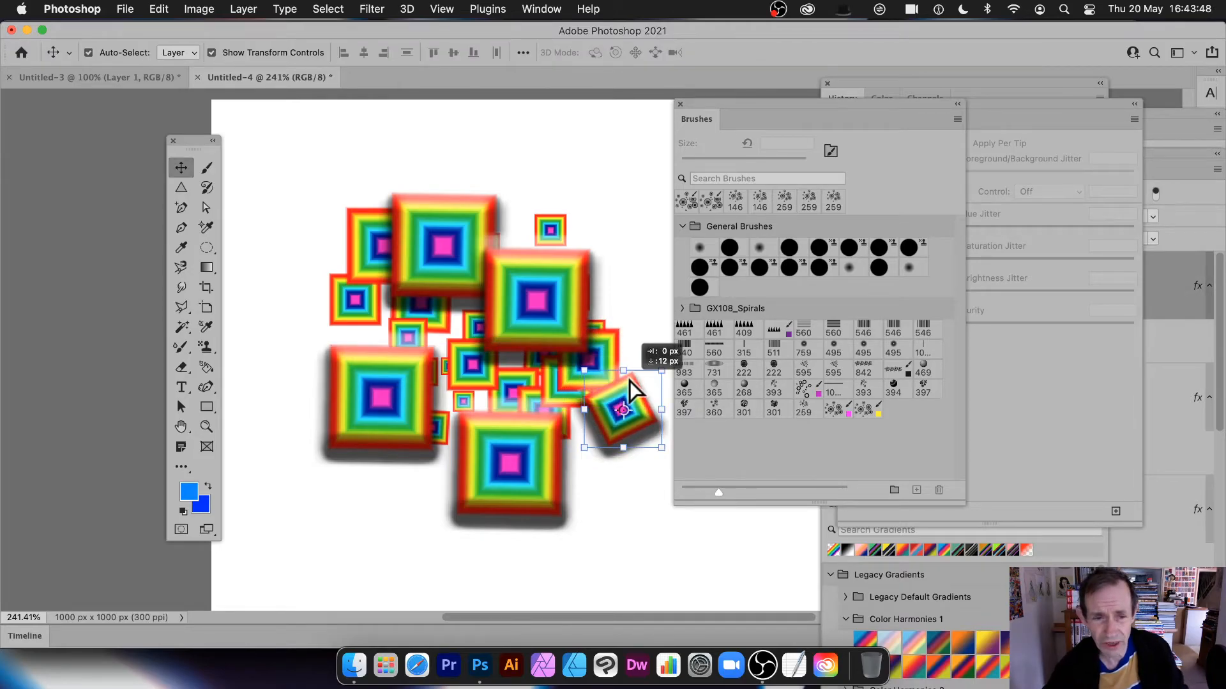
Flatten the layered square design into a single background.
click(244, 9)
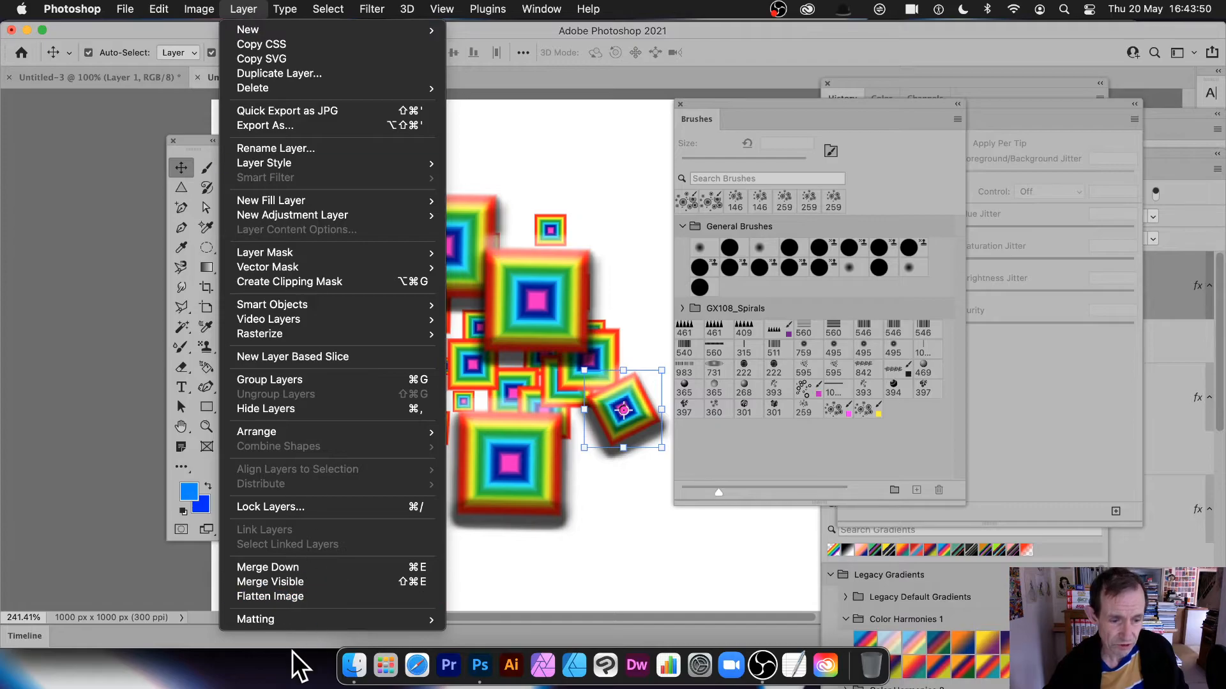
click(309, 596)
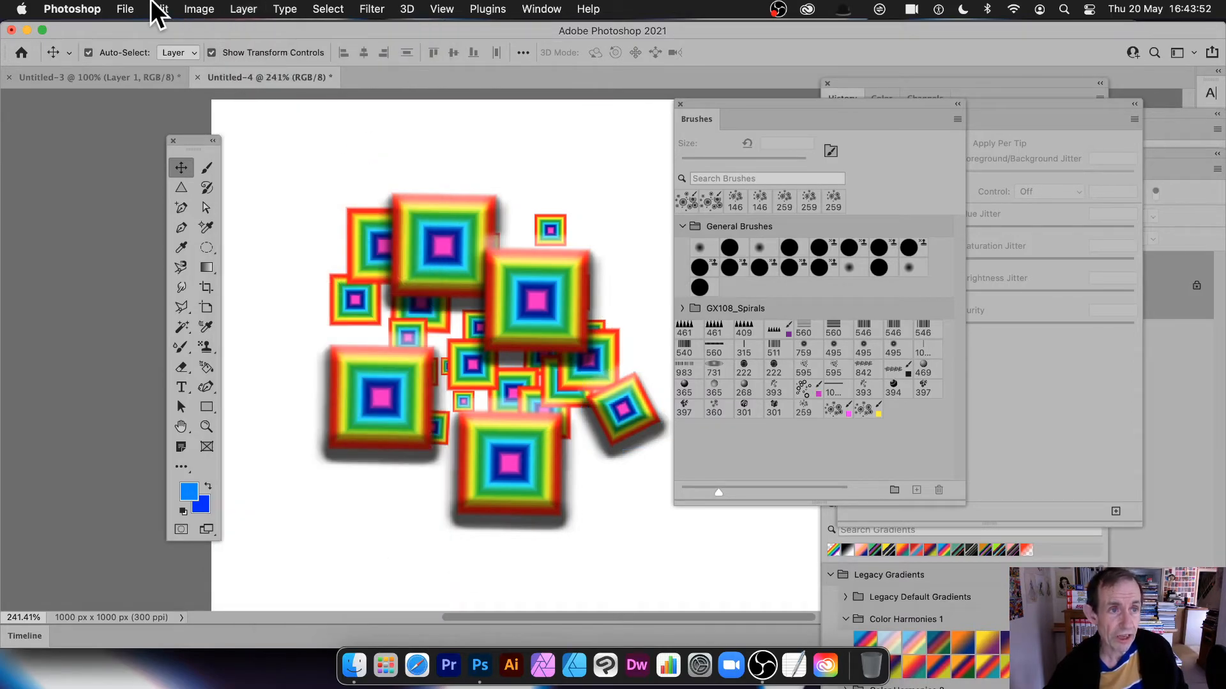
Define the flattened rainbow square design as a new brush preset with the suggested name.
click(159, 9)
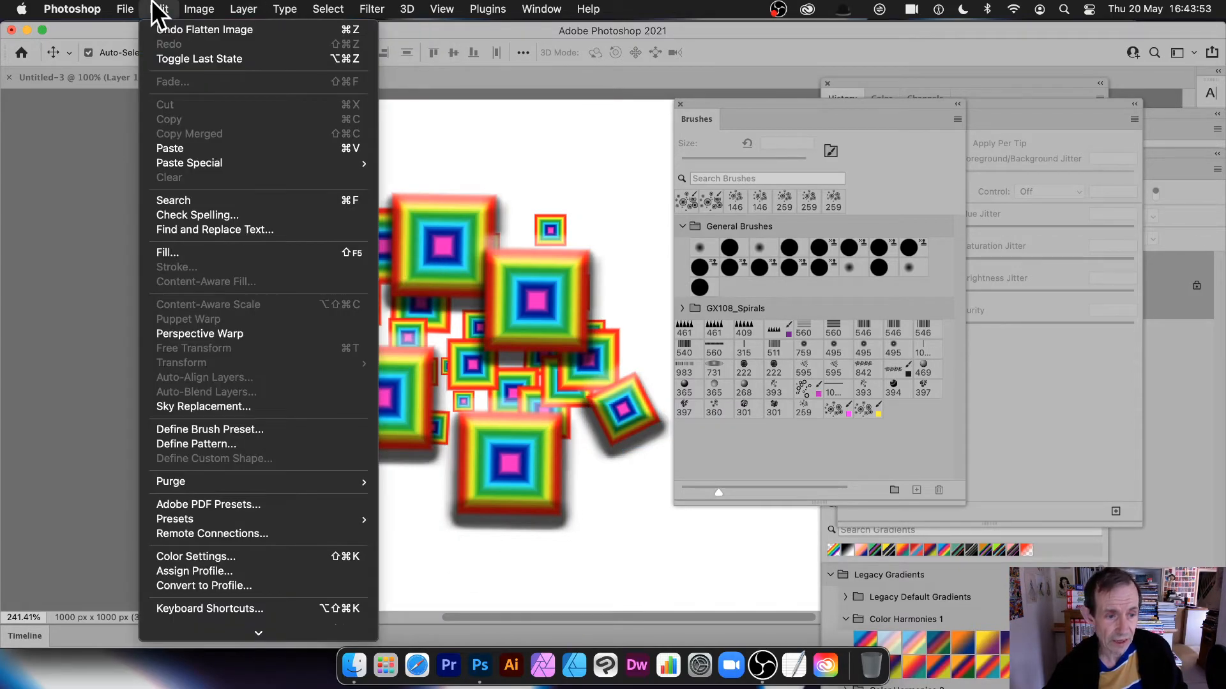
click(237, 429)
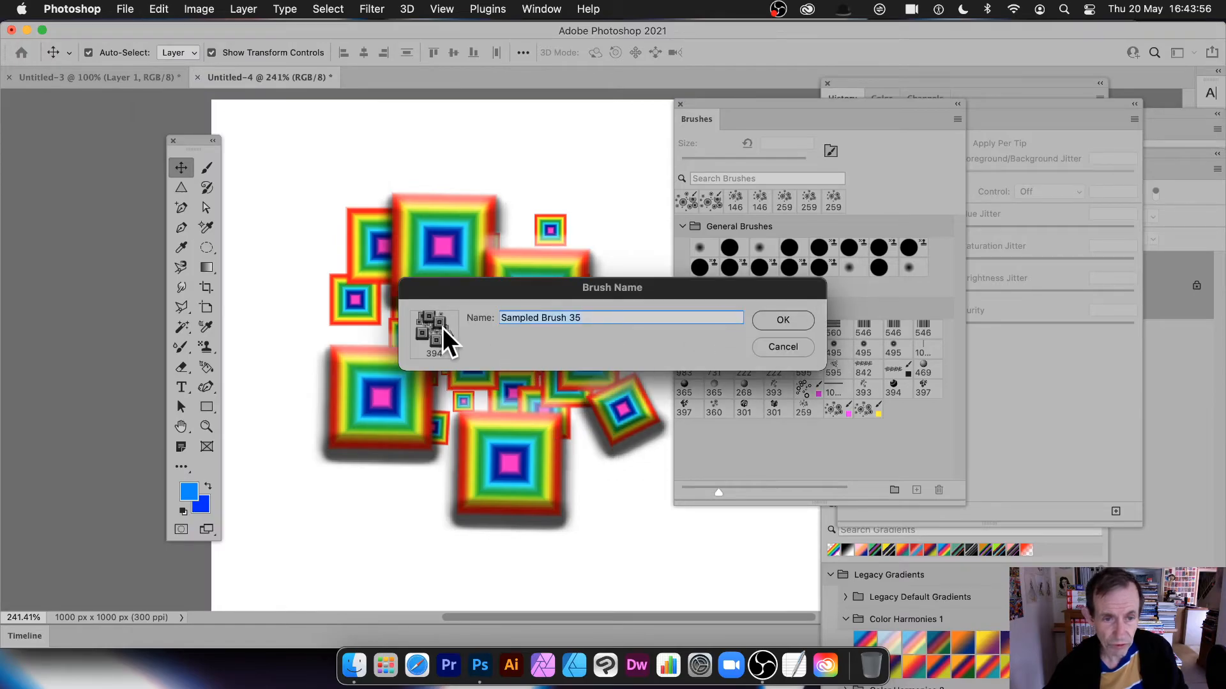
click(764, 319)
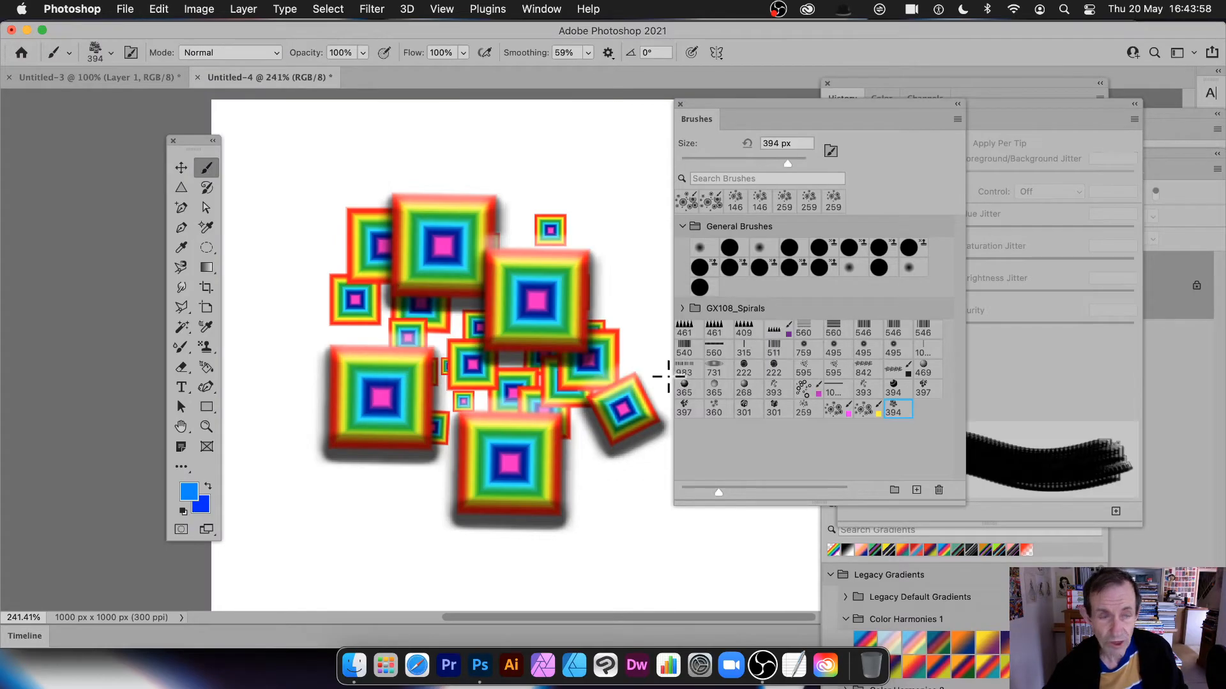
Convert the square design with a Black & White adjustment, setting Reds to 116% and Greens to 154%.
click(198, 8)
mouse_move(197, 54)
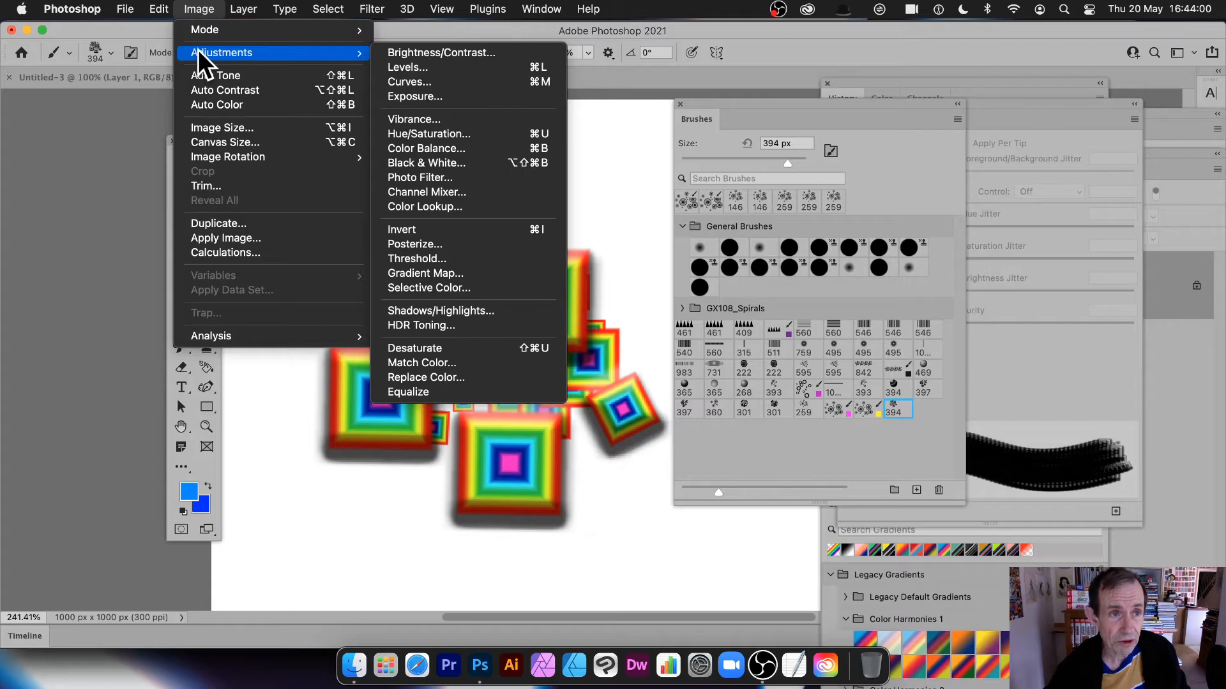
click(415, 164)
drag(693, 251, 653, 249)
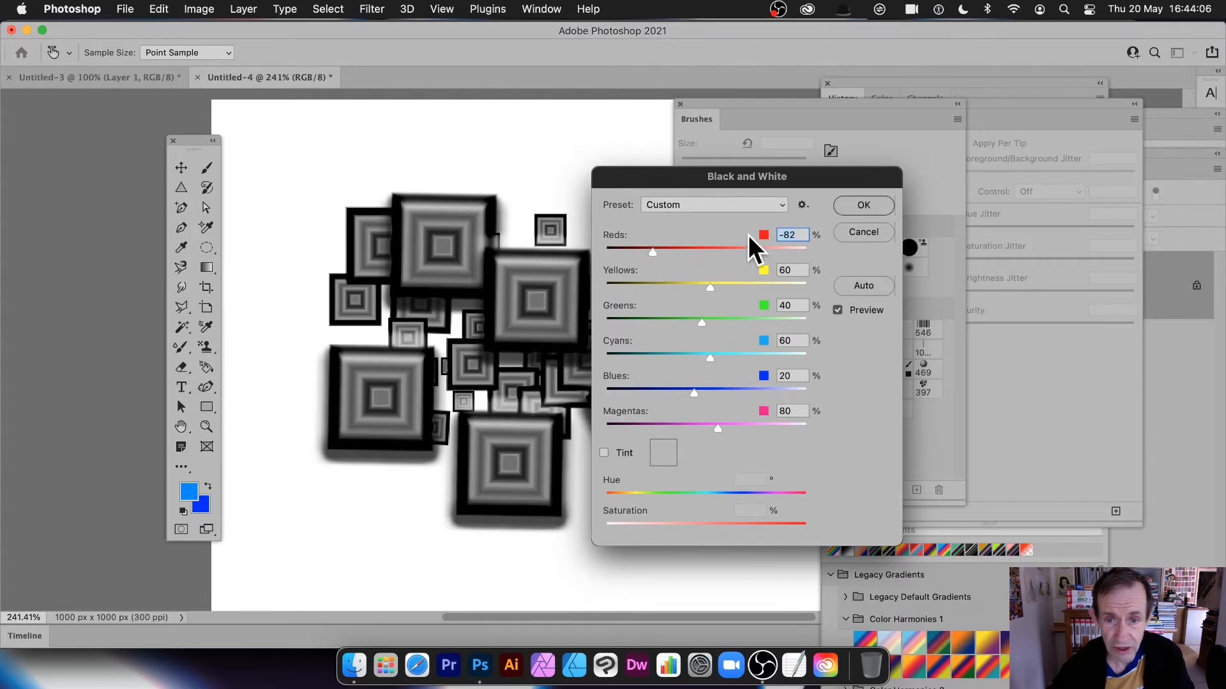
drag(746, 244, 733, 247)
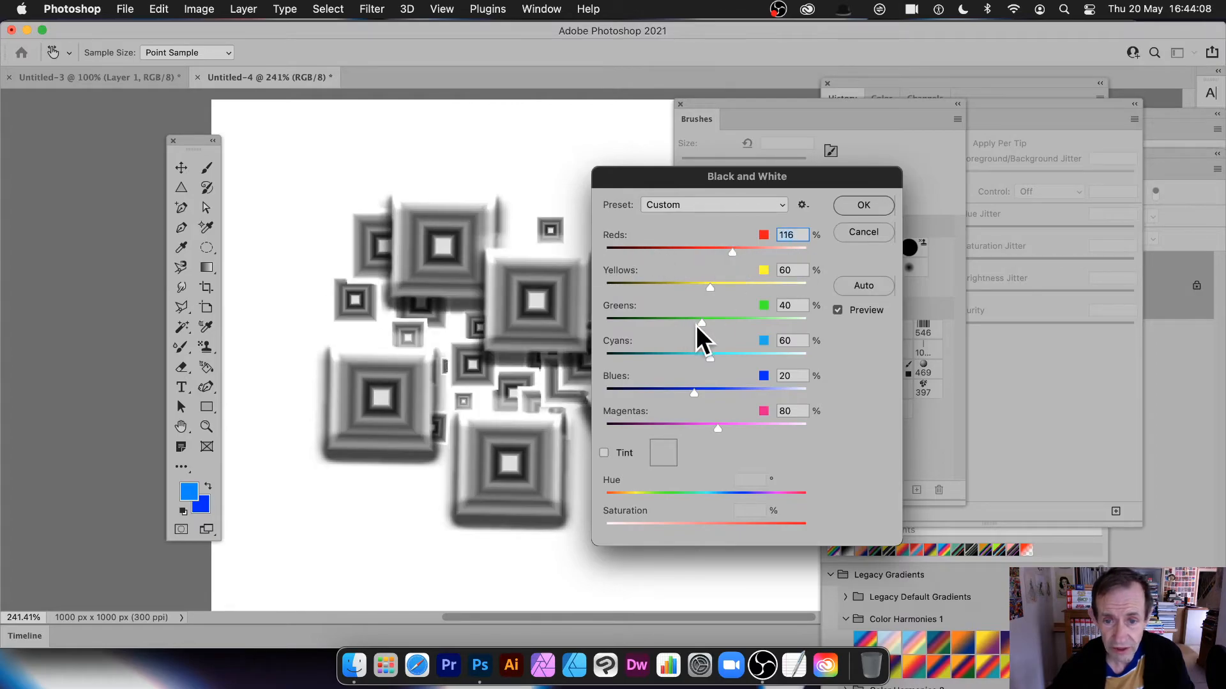
drag(757, 320, 748, 319)
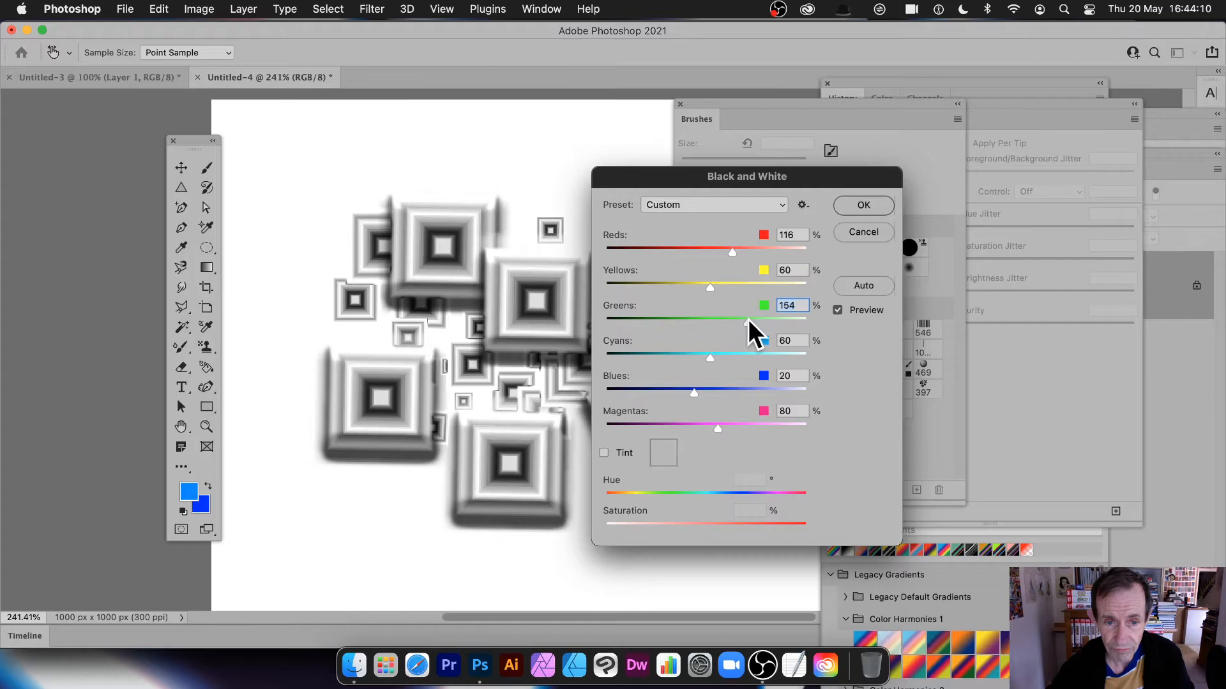
click(861, 205)
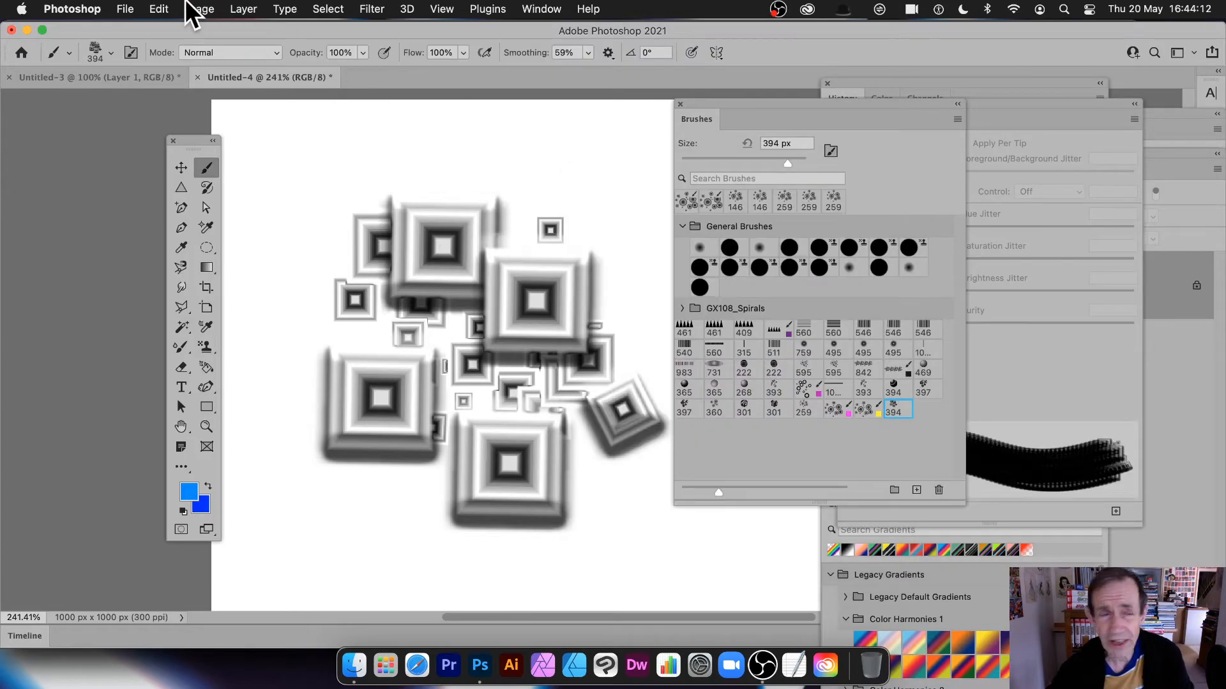
Define the black-and-white square design as another brush preset.
click(159, 9)
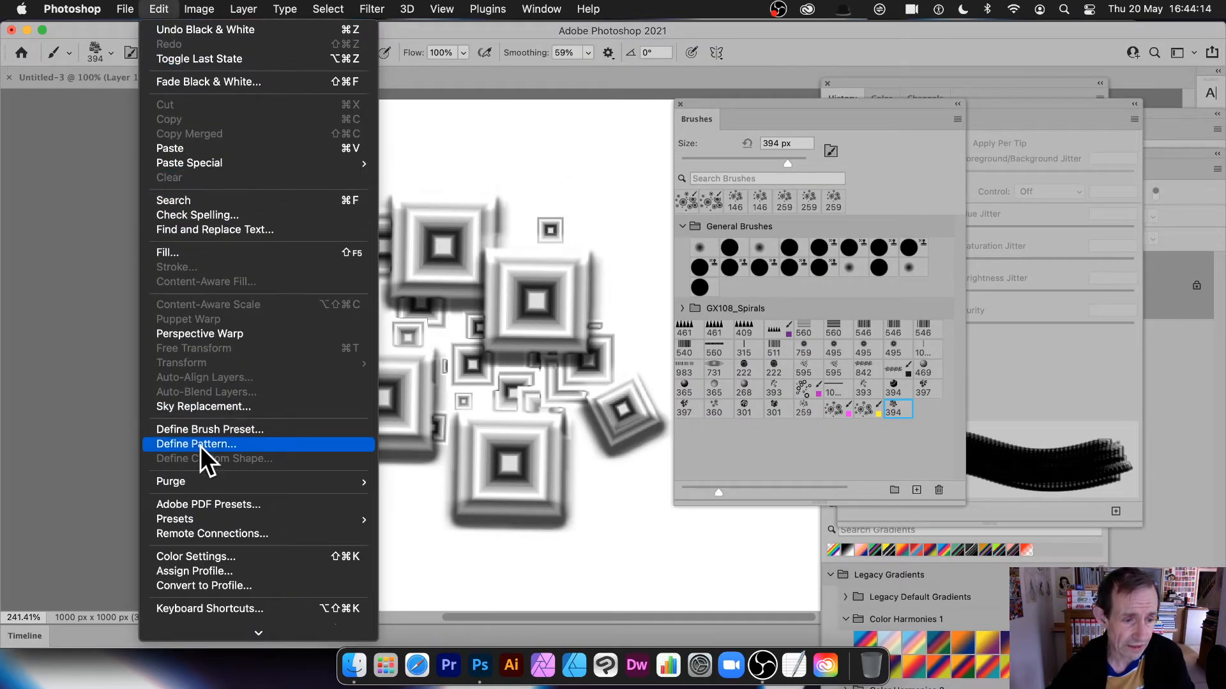
click(216, 429)
click(778, 316)
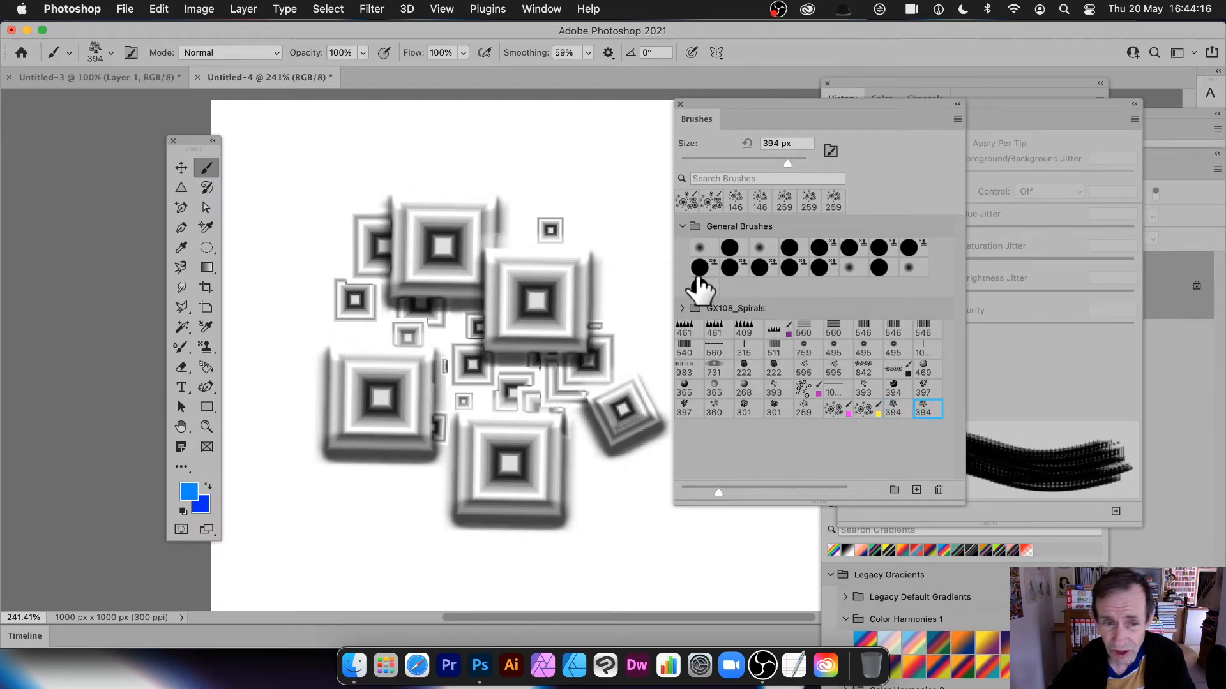
Apply the Oil Paint filter with Lighting off, Stylization 8.9 and Cleanliness 9.0 to the square design.
click(381, 6)
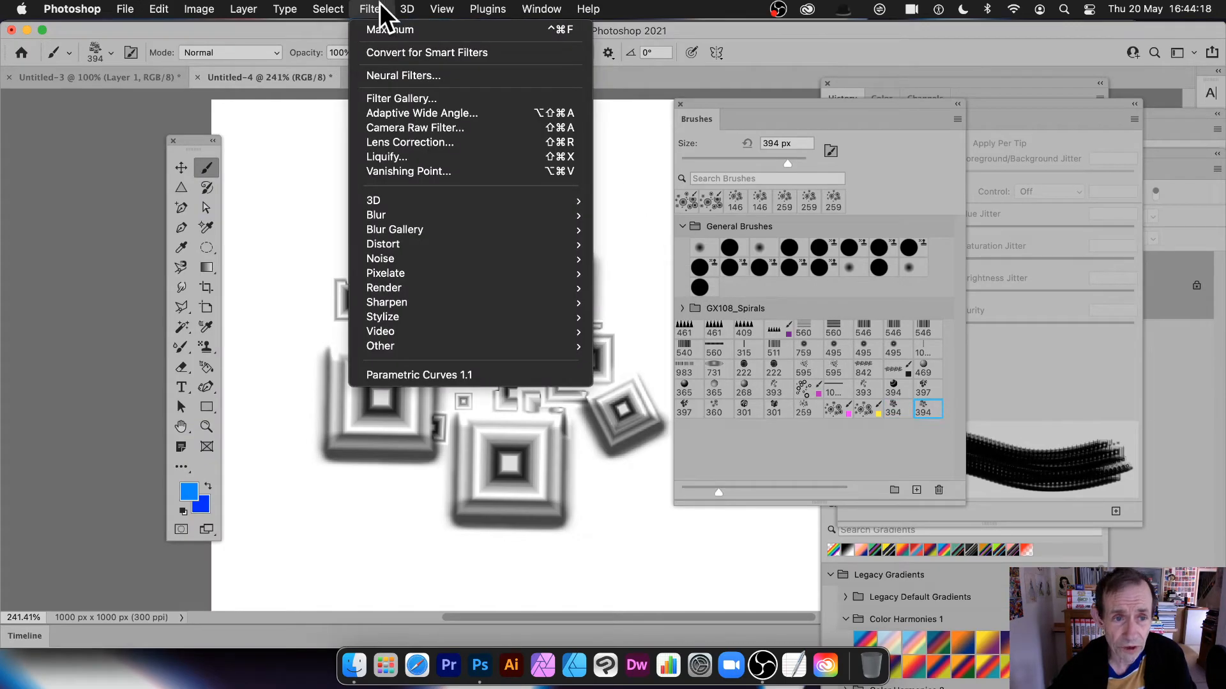
mouse_move(383, 319)
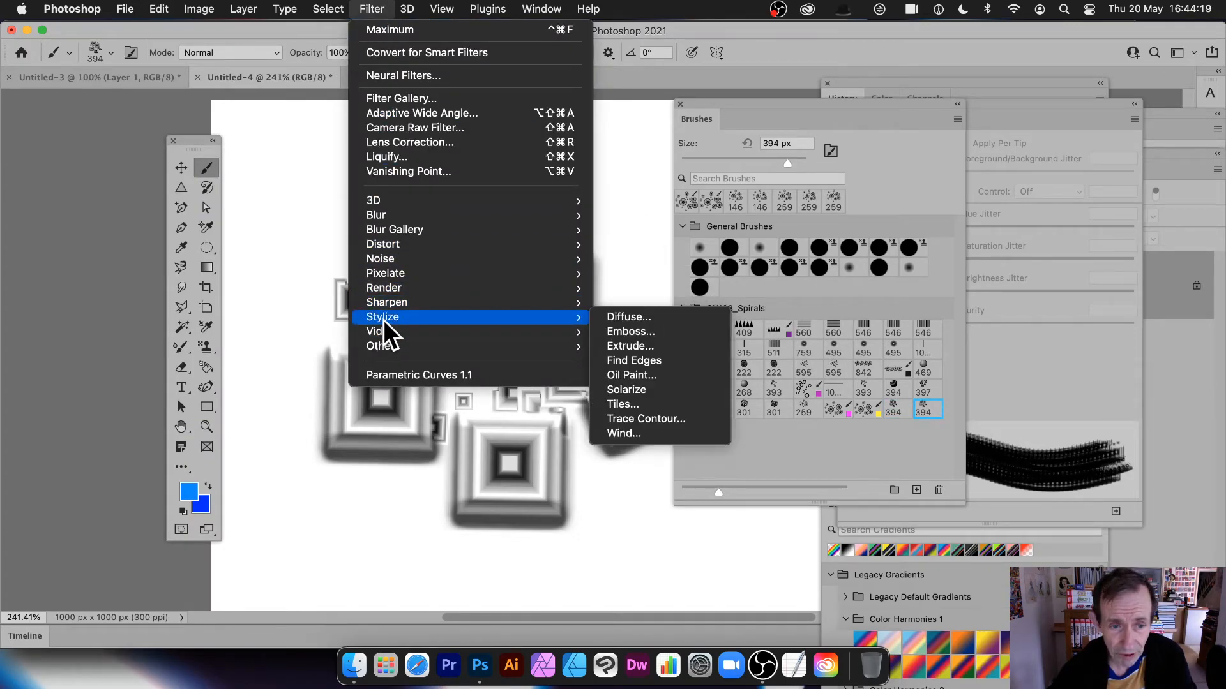
click(617, 375)
mouse_move(540, 174)
mouse_down()
mouse_move(698, 247)
mouse_move(734, 280)
mouse_up()
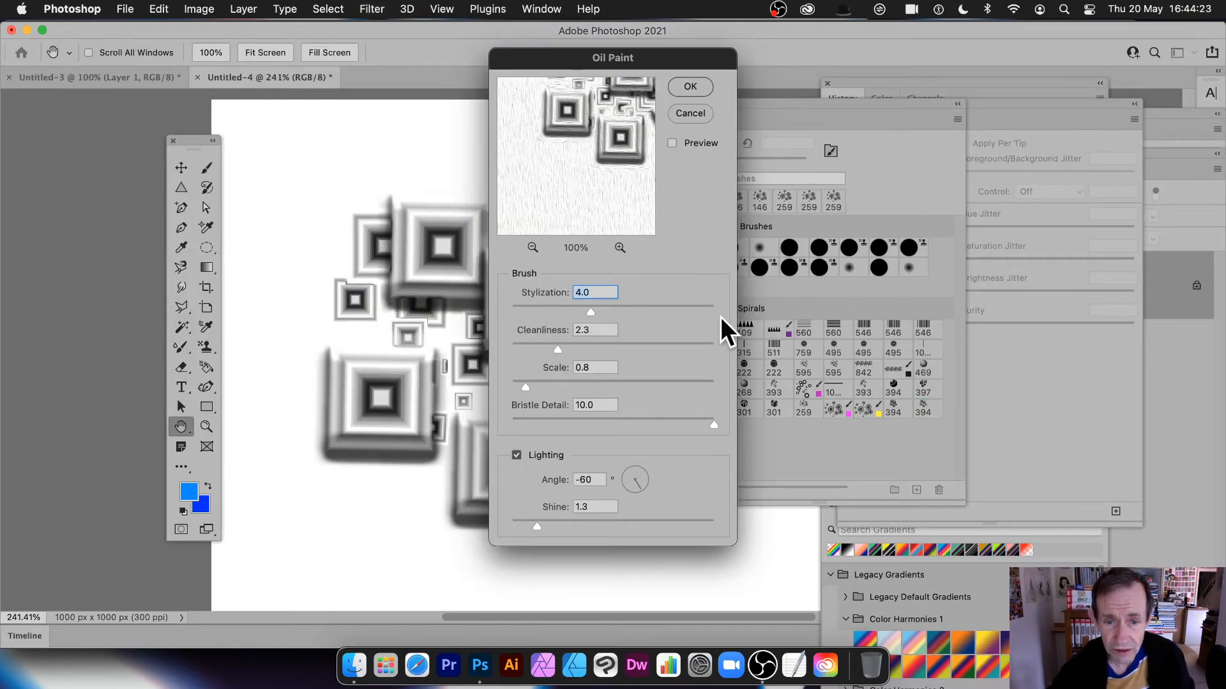
click(517, 456)
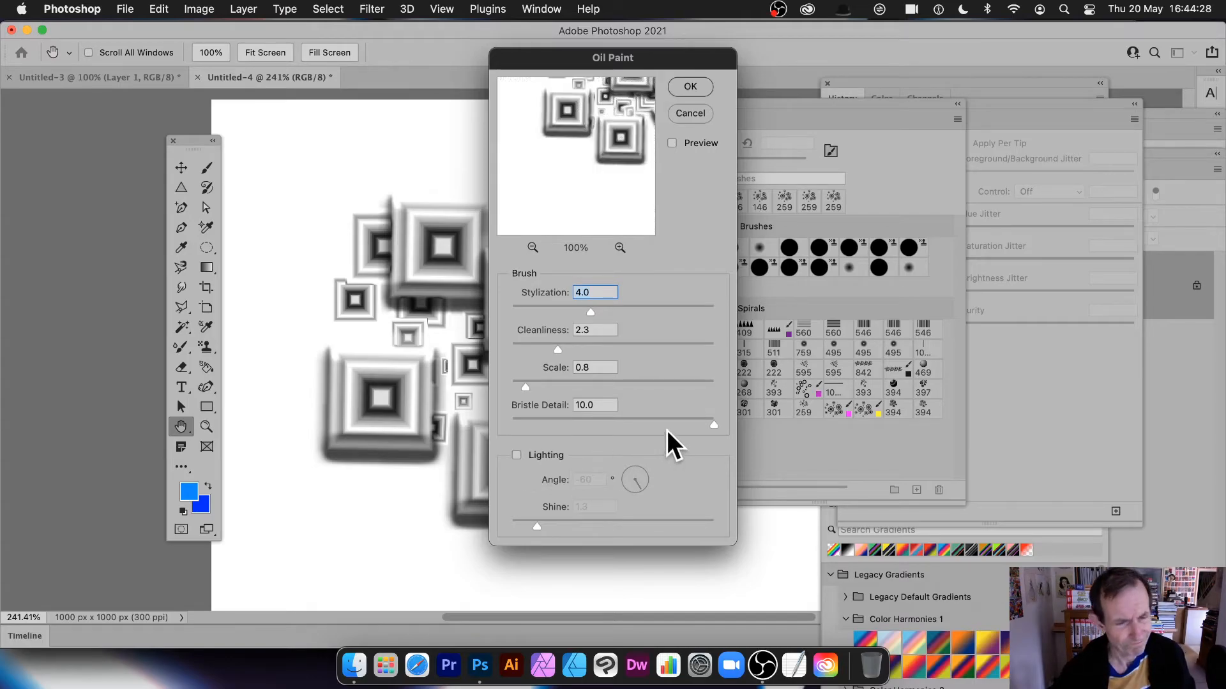
drag(614, 308, 695, 342)
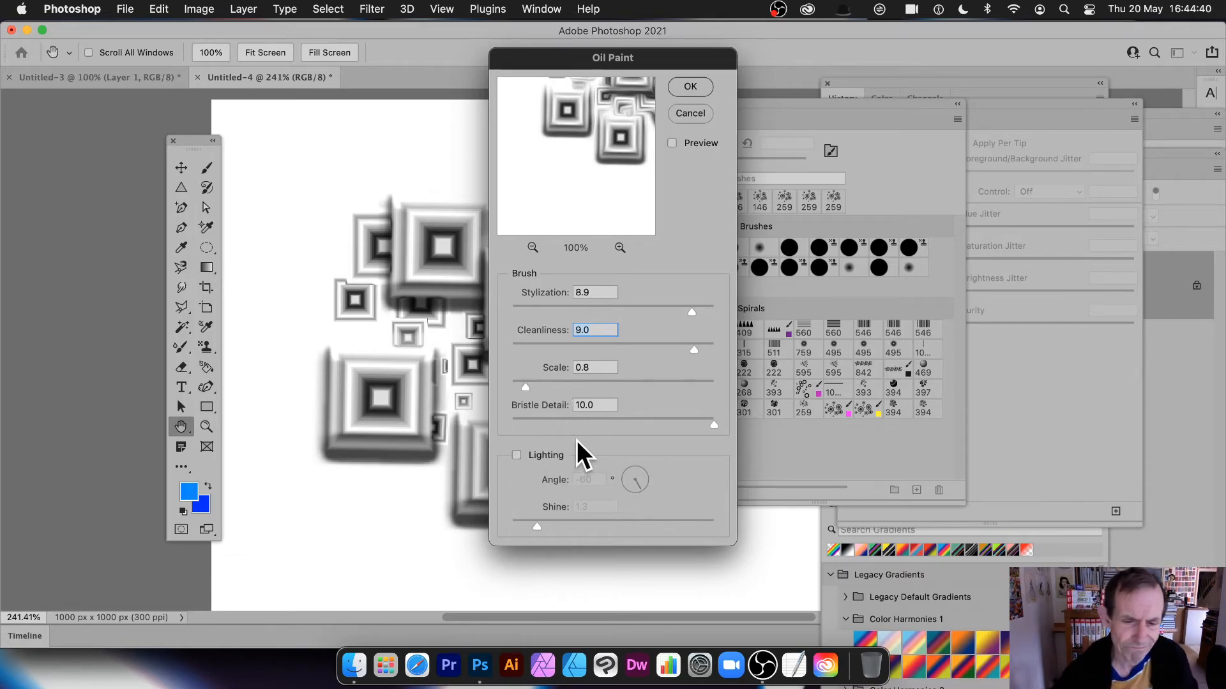
click(699, 86)
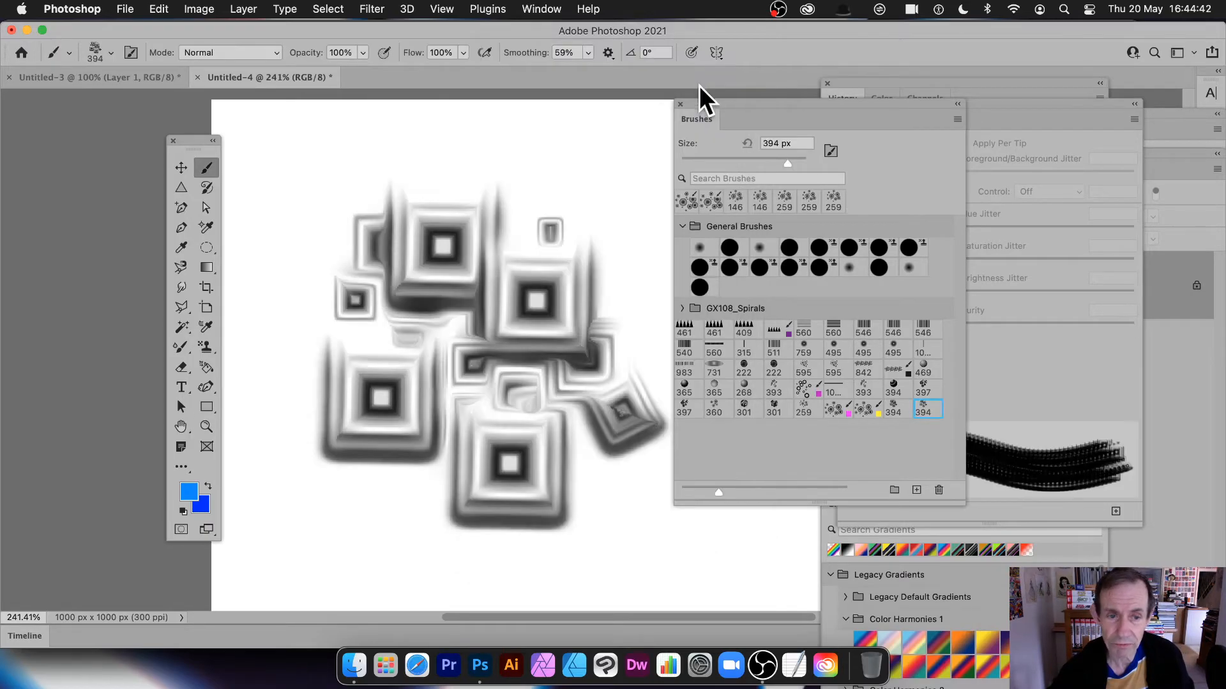
Reapply the Oil Paint filter twice with the same settings to distort the squares further.
click(370, 8)
click(377, 29)
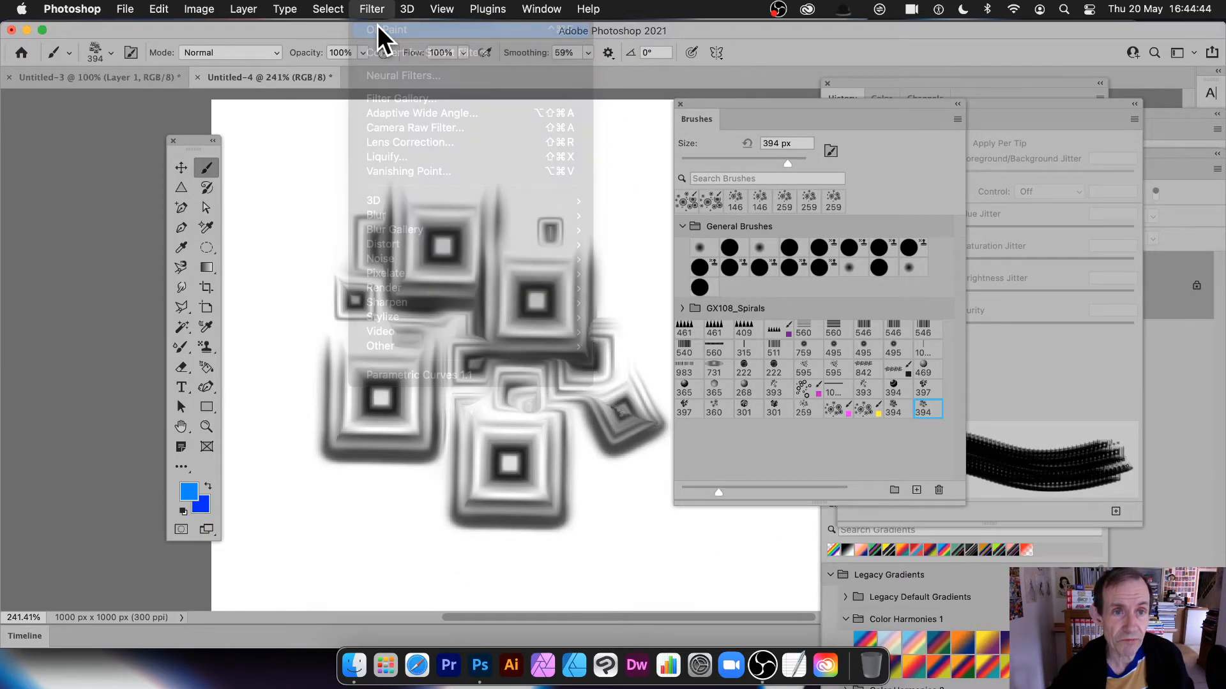
click(372, 9)
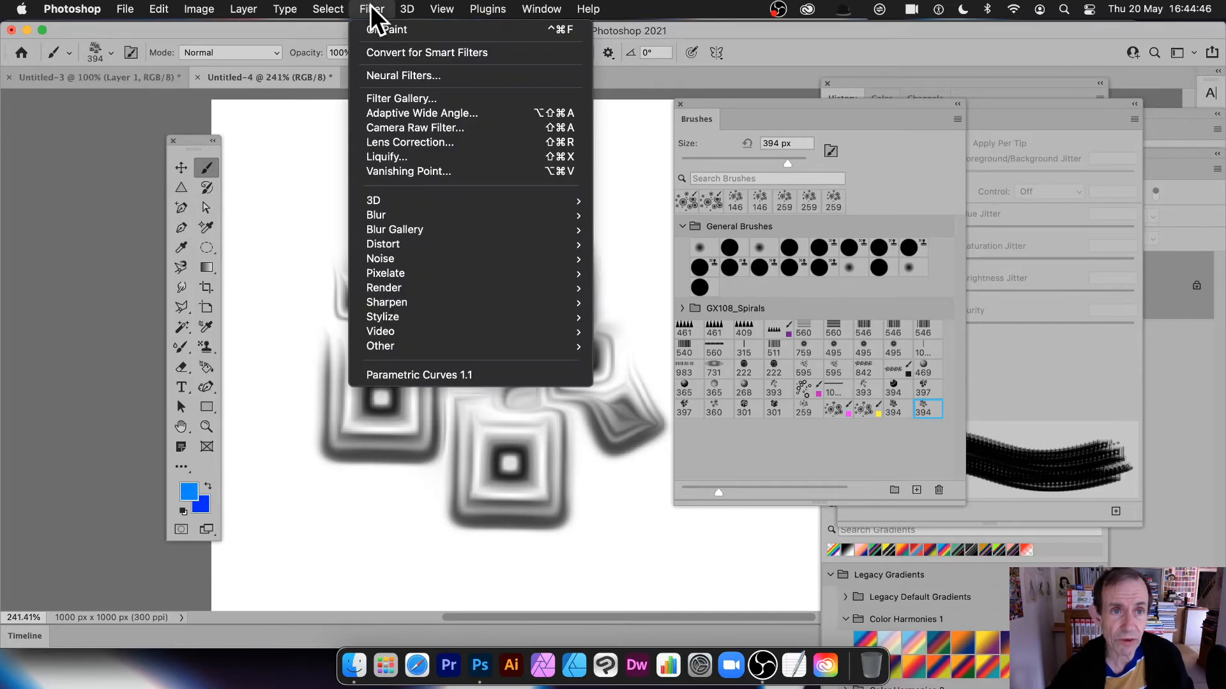
click(376, 26)
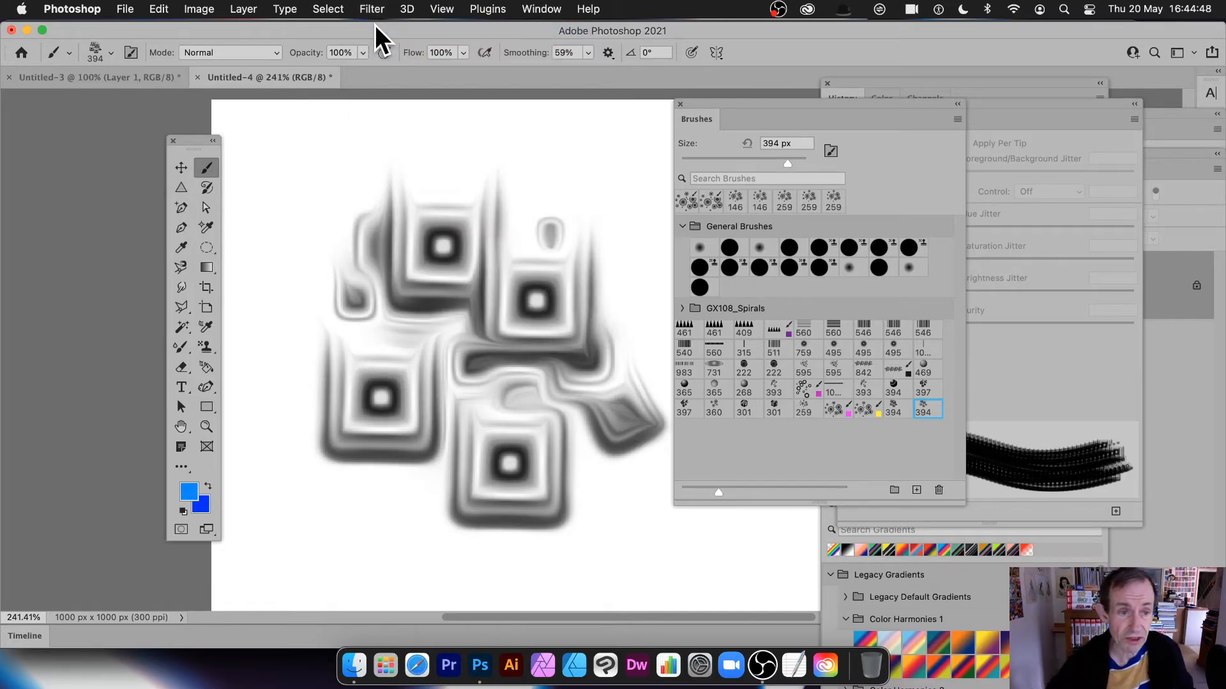
Define the oil-painted design as a new brush preset, then try a blue stroke with it and undo the stroke.
click(158, 9)
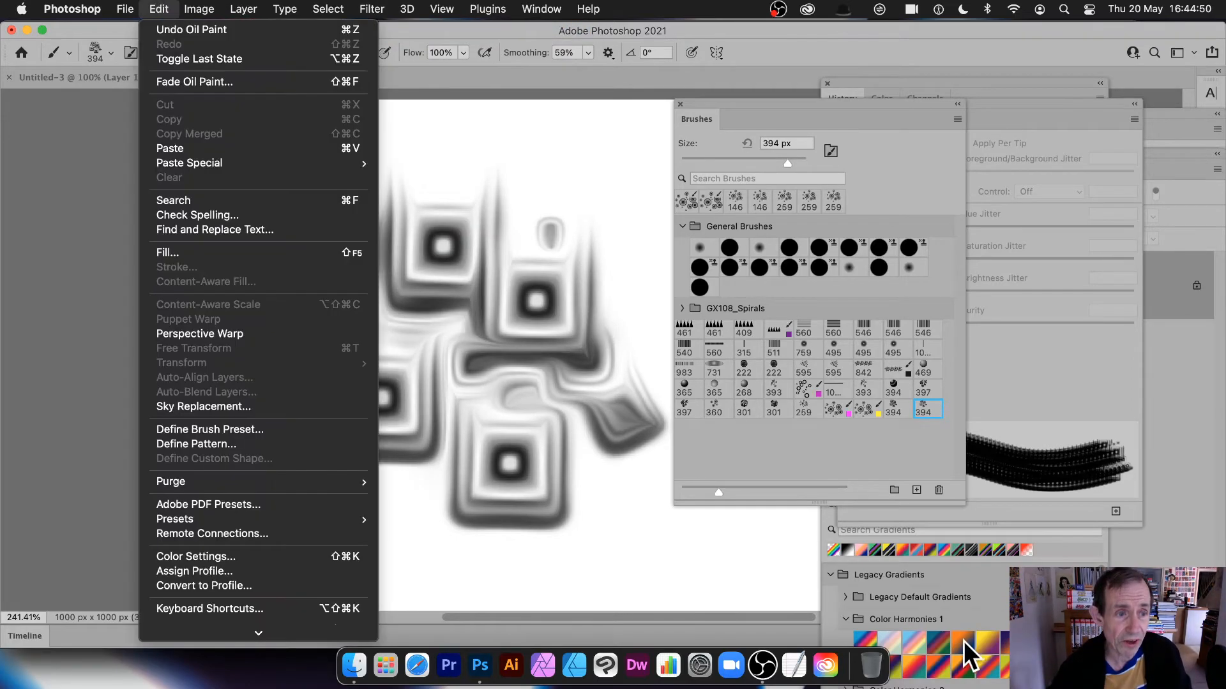
click(204, 431)
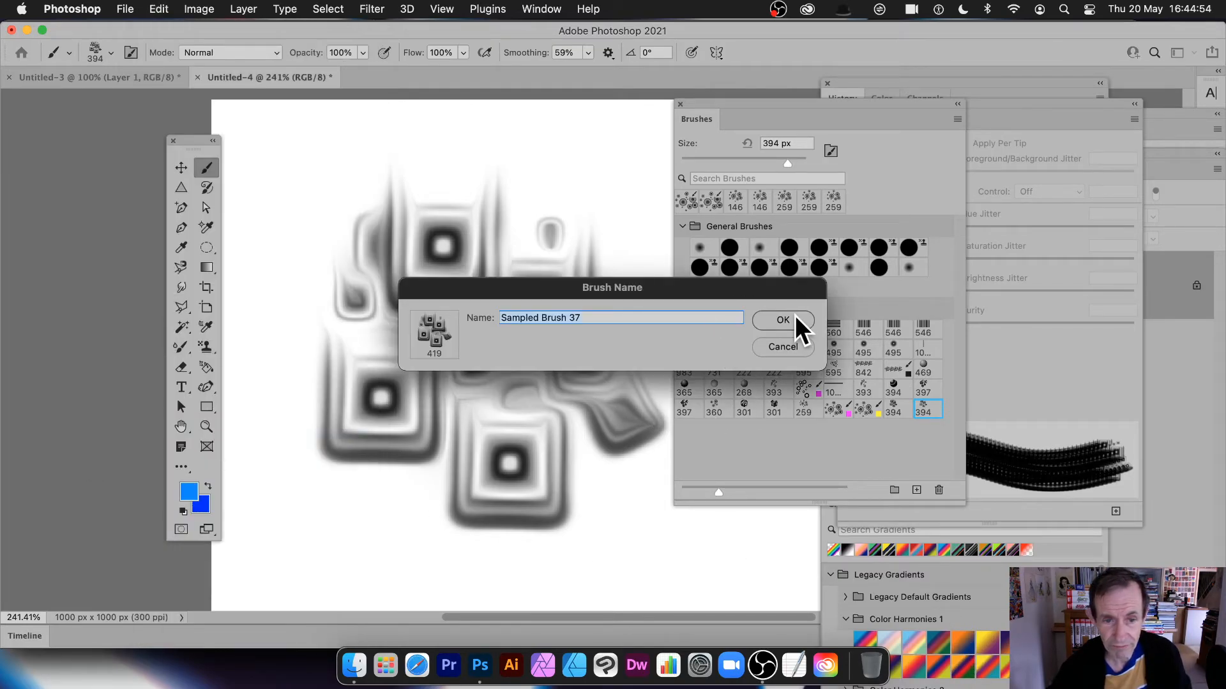
click(607, 317)
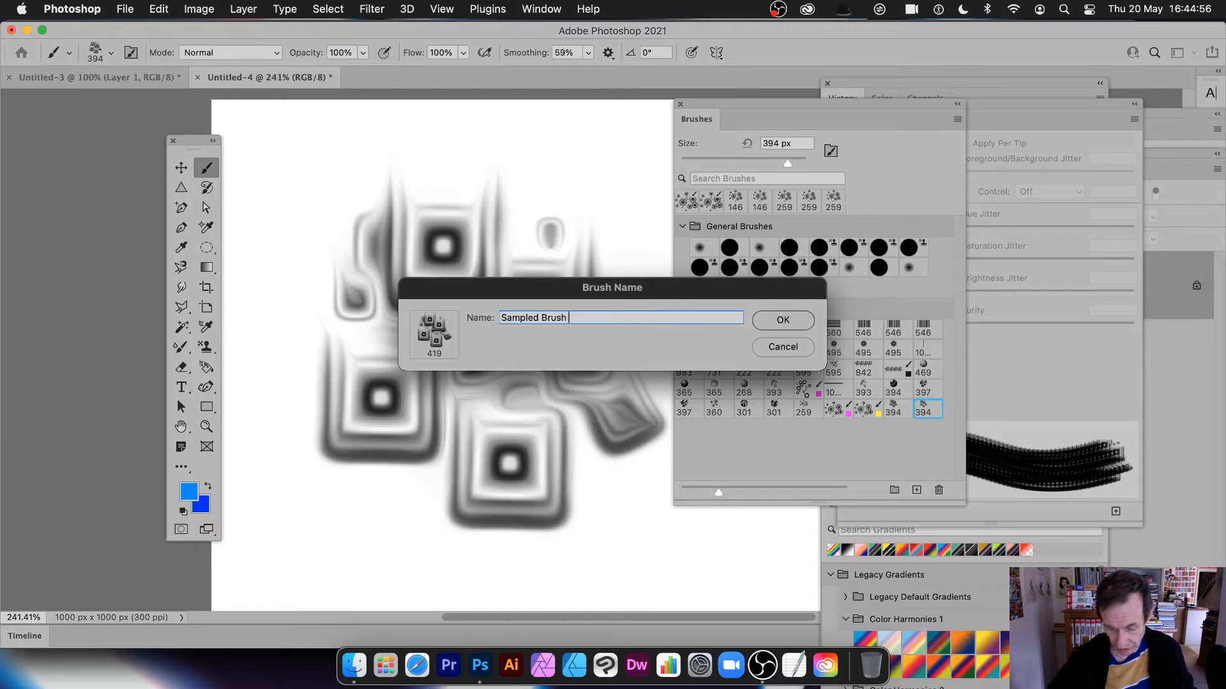
key(Return)
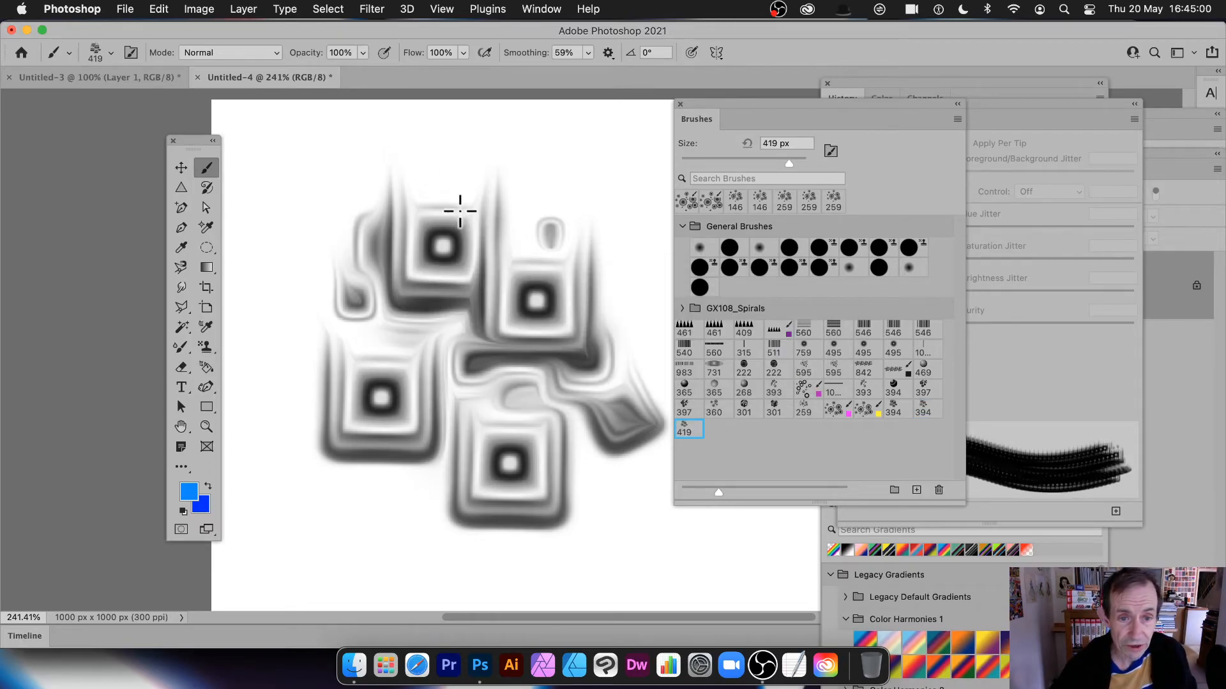
drag(247, 290, 487, 198)
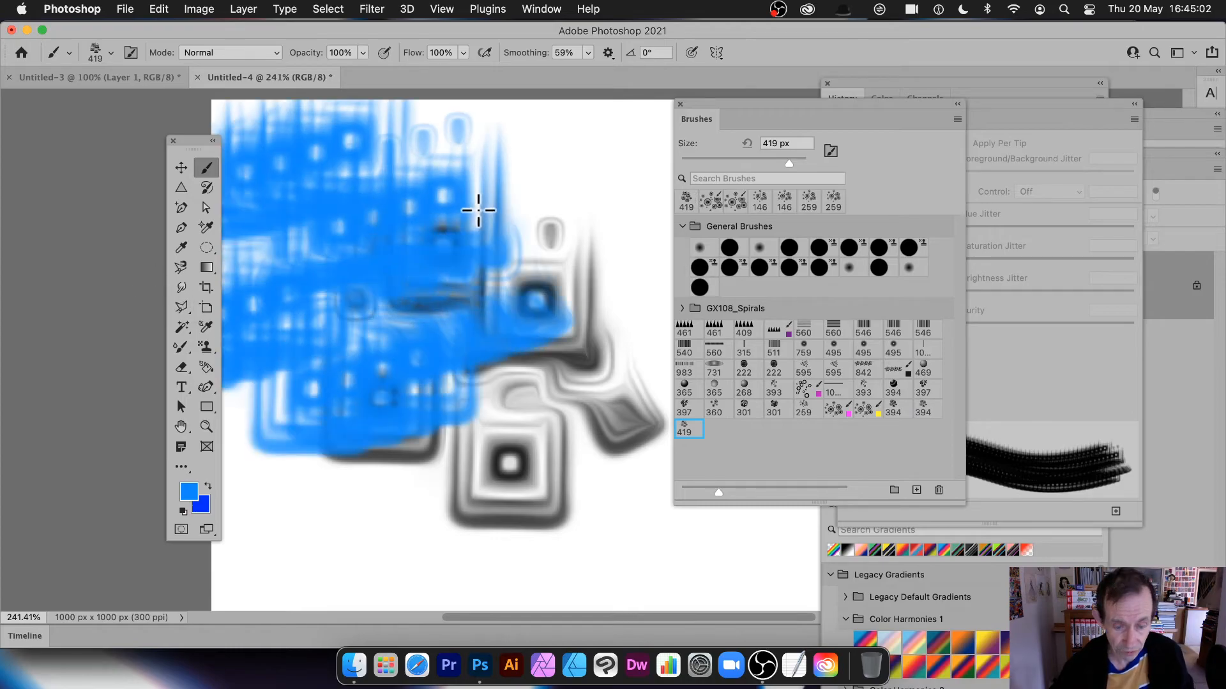
key(super+z)
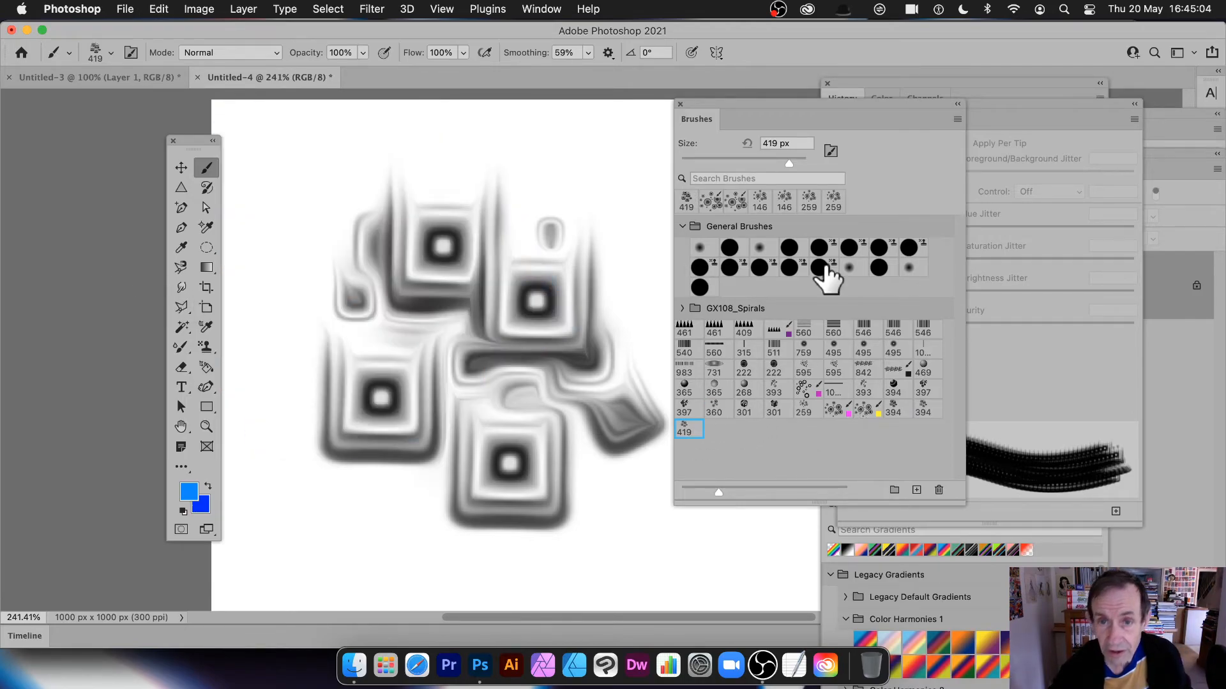
Set the new brush tip's spacing to 59% and its size to 126 px.
mouse_move(804, 101)
mouse_down()
mouse_move(884, 242)
mouse_move(874, 251)
mouse_up()
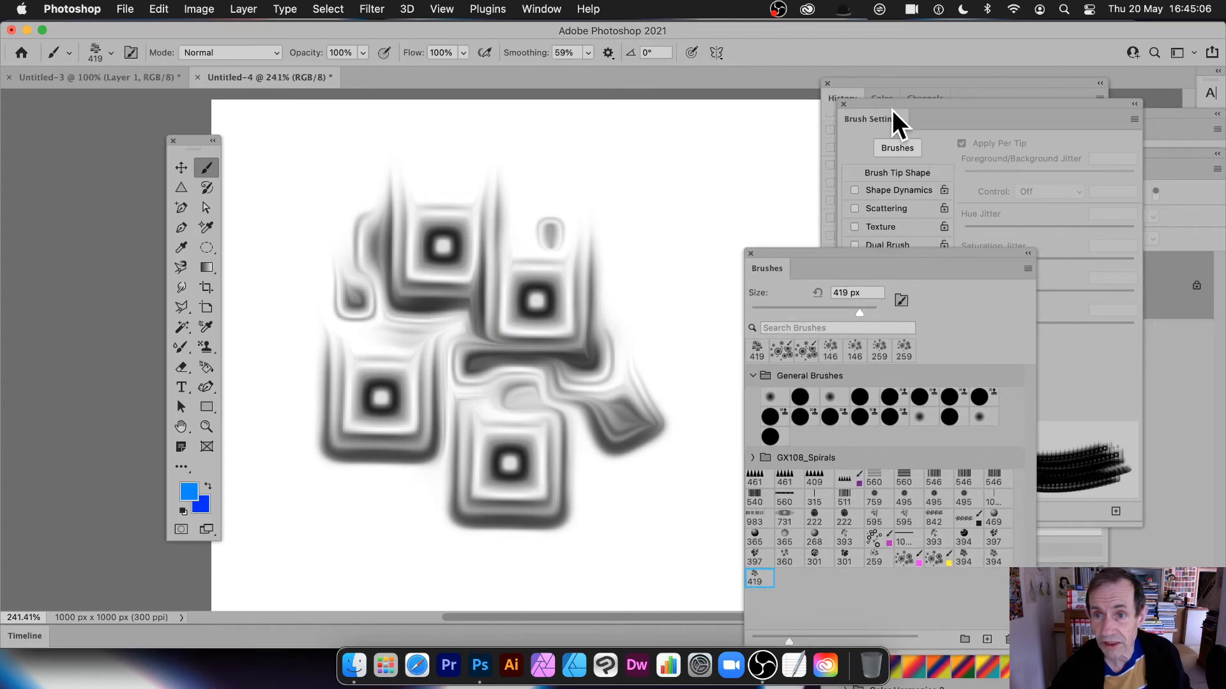
click(894, 110)
click(913, 174)
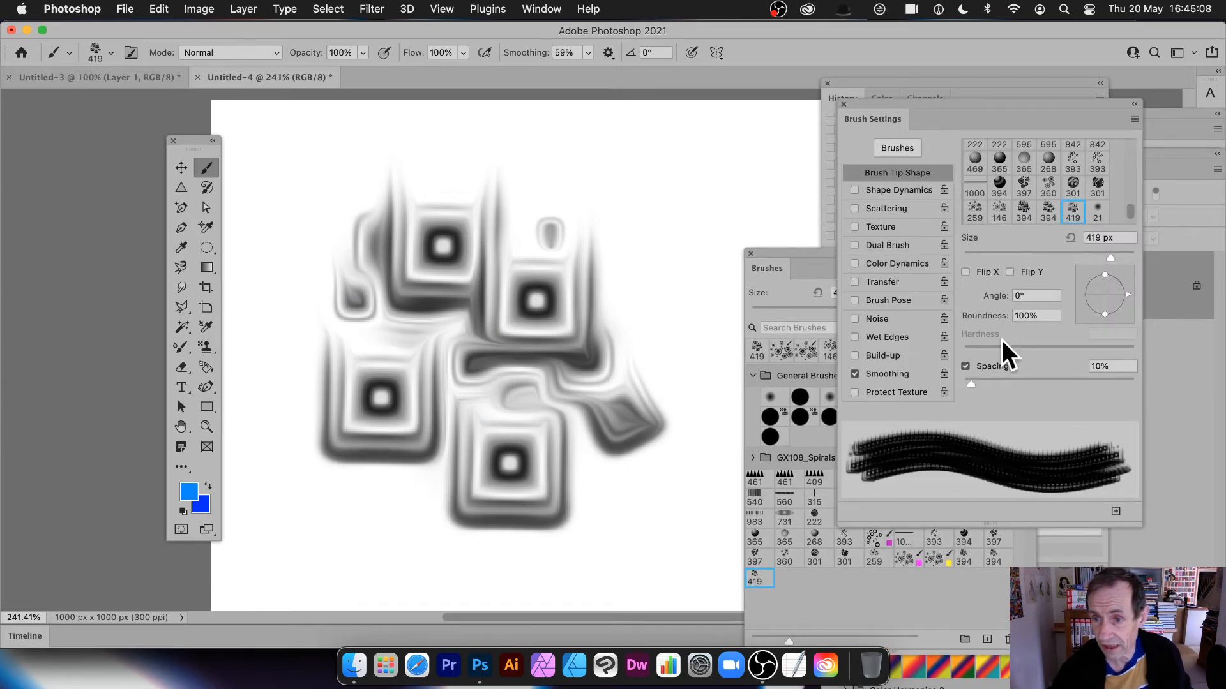
drag(986, 378, 1013, 383)
drag(1109, 252, 1059, 256)
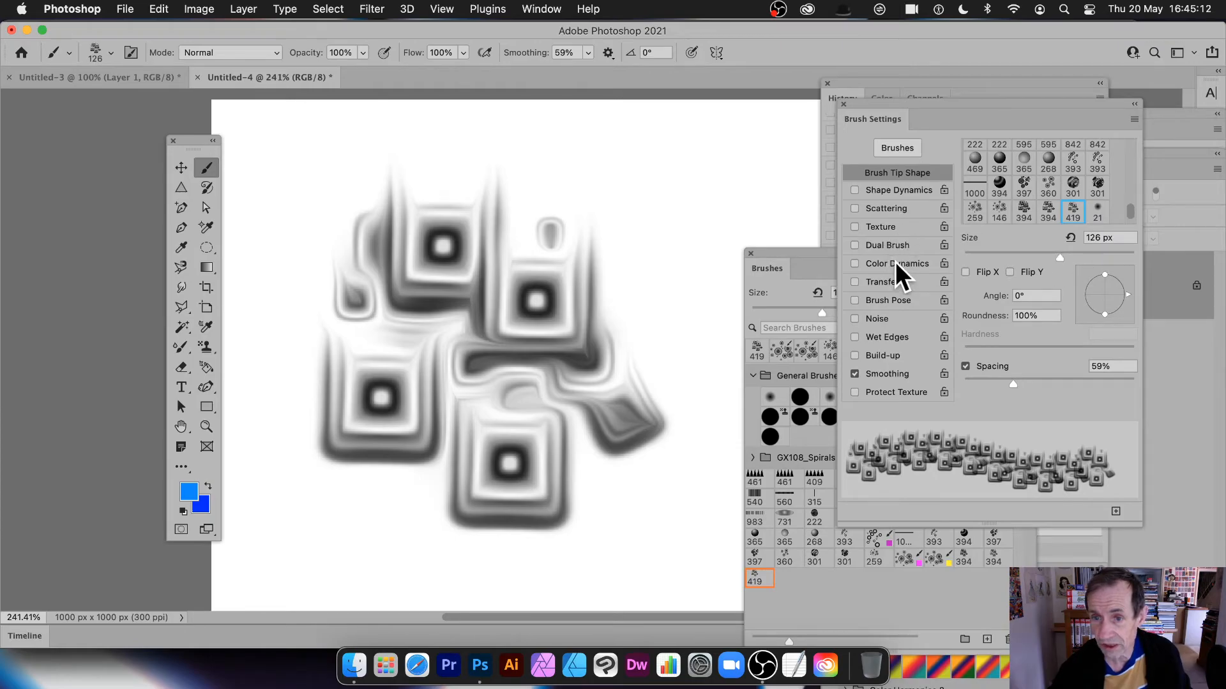
Enable Scattering and Shape Dynamics with 75% size jitter, and paint blue strokes across the upper part of the design.
click(902, 208)
click(914, 190)
drag(1013, 160, 1093, 168)
mouse_move(390, 197)
mouse_down()
mouse_move(496, 192)
mouse_move(740, 261)
mouse_move(562, 300)
mouse_move(357, 300)
mouse_up()
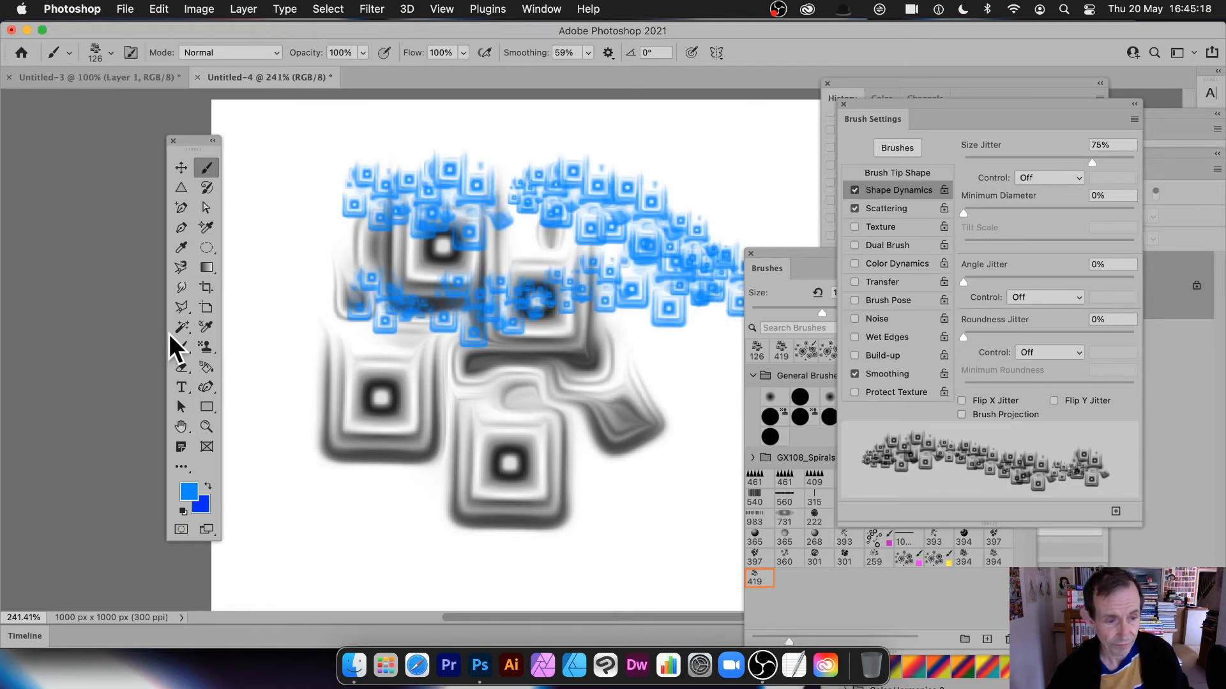
Change the foreground color to black (000000) and paint scattered strokes over the lower part of the design.
click(189, 494)
drag(544, 350, 501, 377)
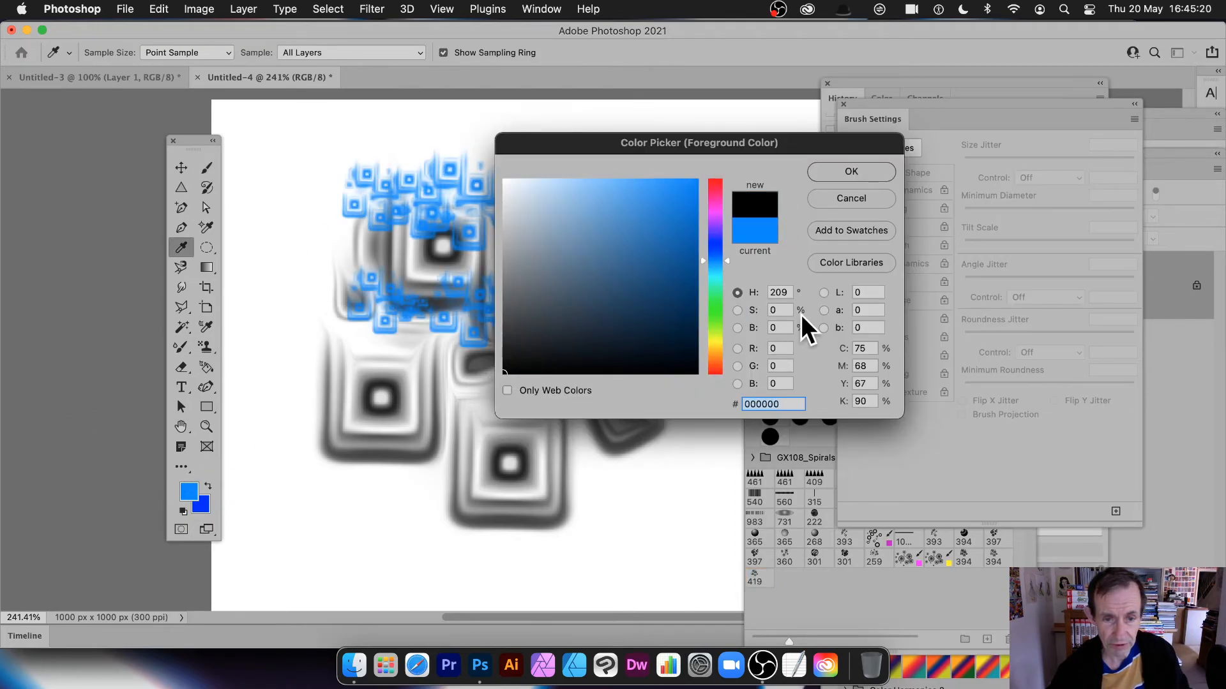
click(847, 167)
mouse_move(313, 310)
mouse_down()
mouse_move(415, 383)
mouse_move(580, 443)
mouse_move(561, 450)
mouse_move(271, 279)
mouse_move(390, 338)
mouse_move(629, 495)
mouse_move(440, 409)
mouse_up()
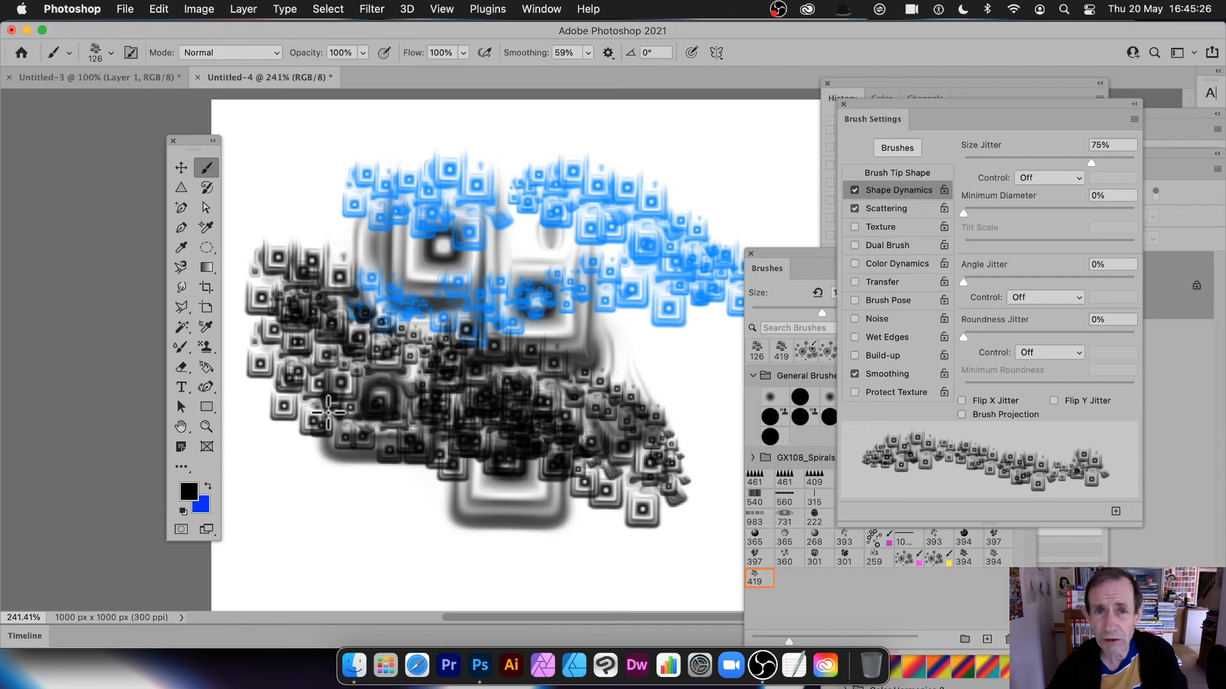